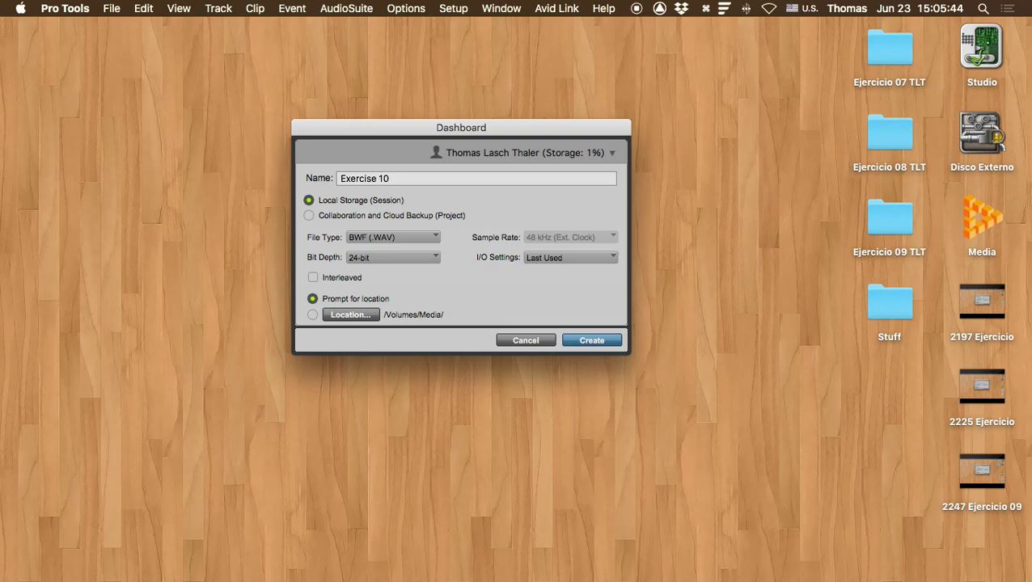
Create a local session named "Ejercicio 10 TLT" with Stereo Mix I/O settings and save it on the Desktop
{"action": "left_click_drag", "start_coordinate": [390, 178], "coordinate": [329, 185]}
{"action": "type", "text": "Ejercicio 10 TLT"}
{"action": "left_click", "coordinate": [576, 257]}
{"action": "left_click", "coordinate": [566, 276]}
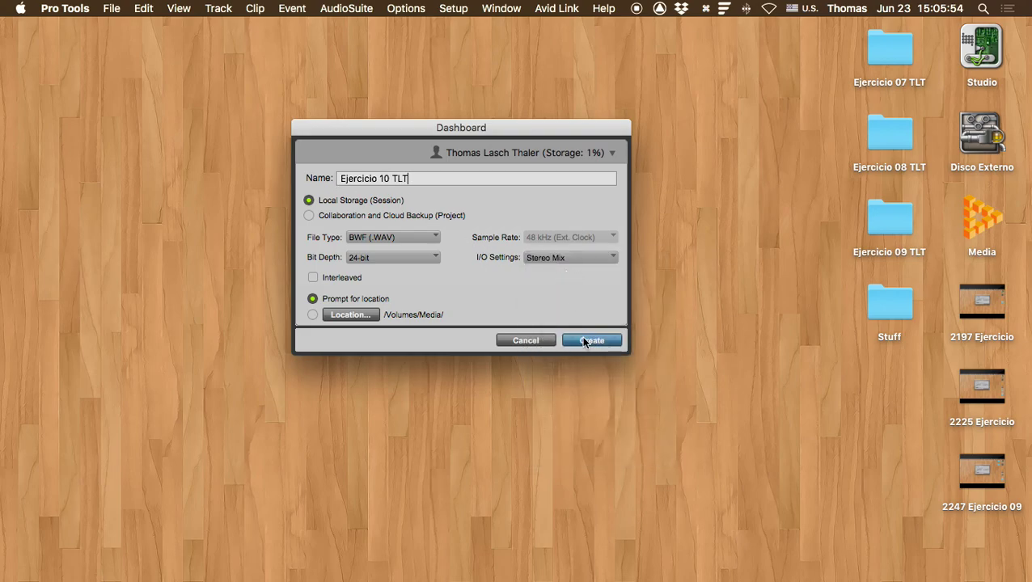
{"action": "left_click", "coordinate": [584, 339]}
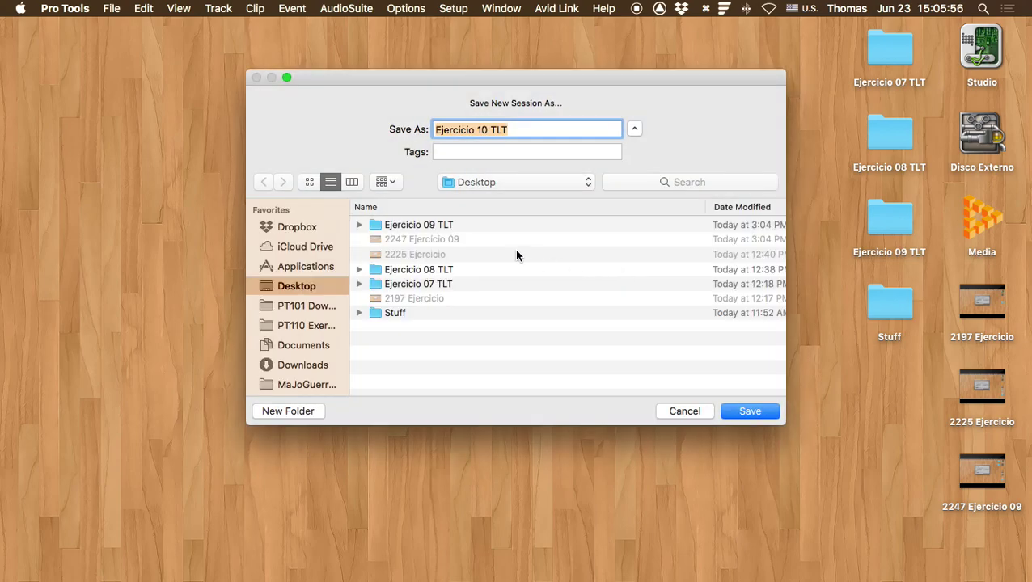
{"action": "key", "text": "Return"}
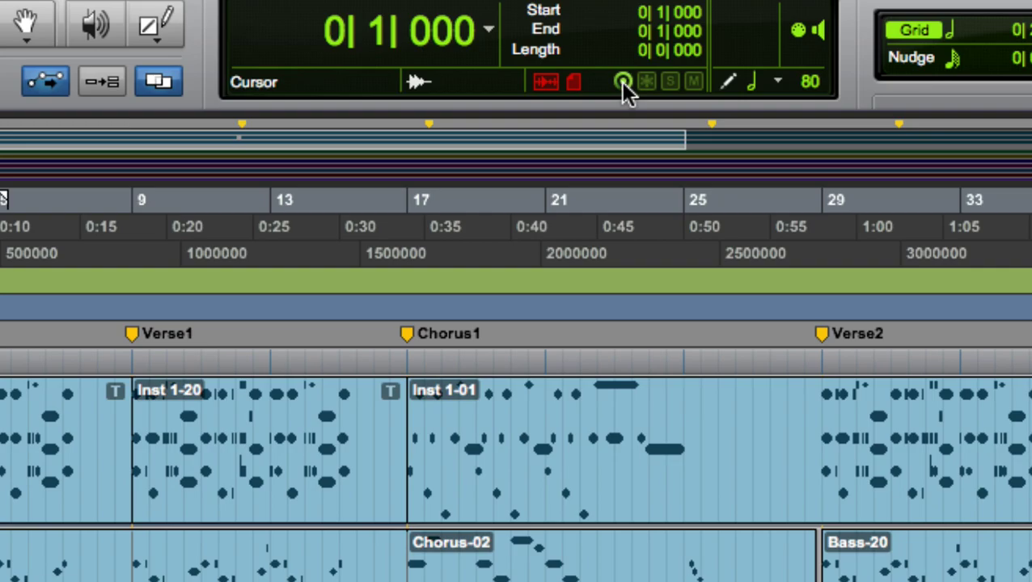
Pause the audio processing task in the Task Manager, resume it, and close the Task Manager
{"action": "left_click", "coordinate": [620, 81]}
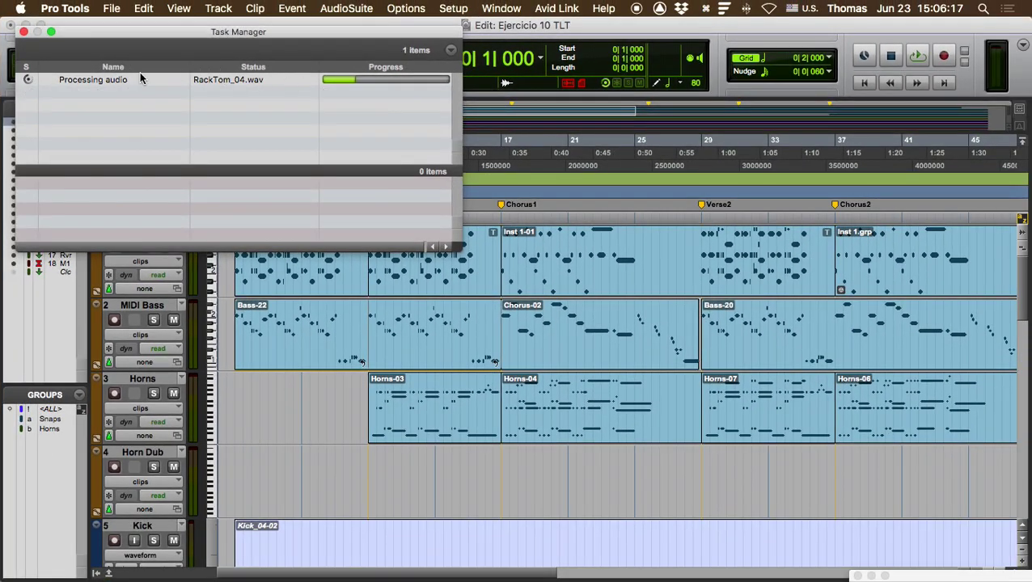
{"action": "left_click_drag", "start_coordinate": [108, 78], "coordinate": [97, 188]}
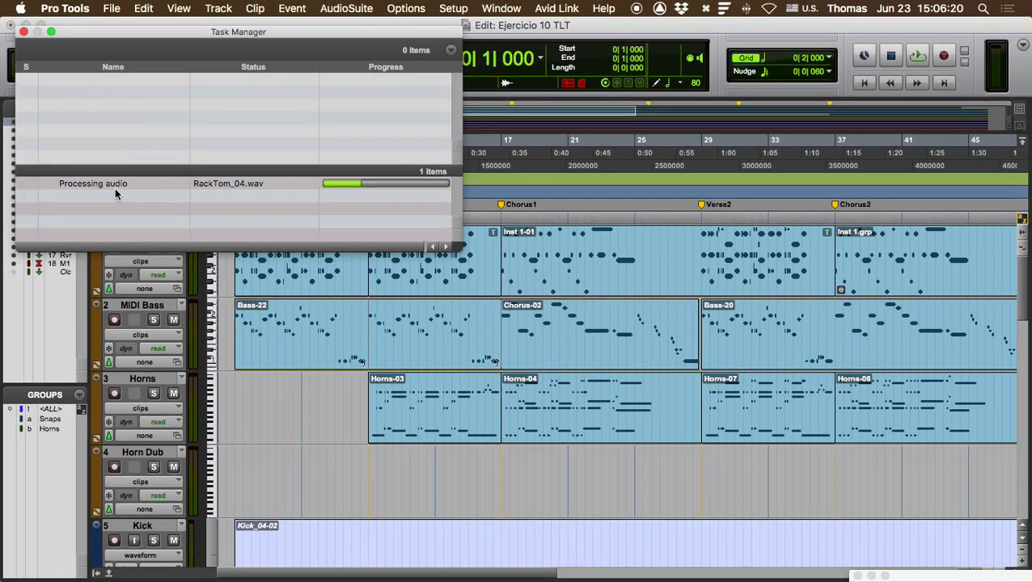
{"action": "left_click_drag", "start_coordinate": [91, 184], "coordinate": [87, 73]}
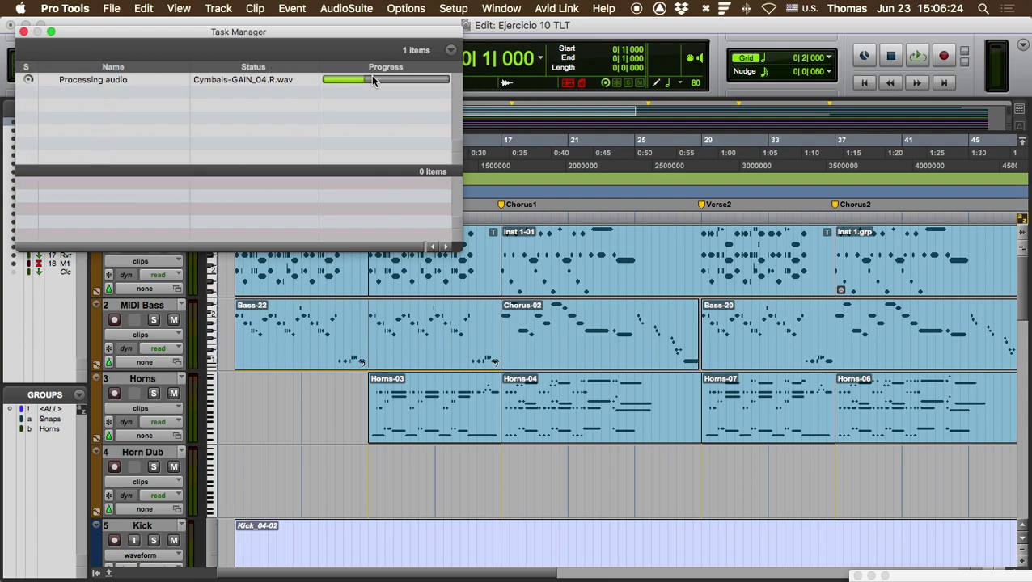
{"action": "left_click", "coordinate": [24, 32]}
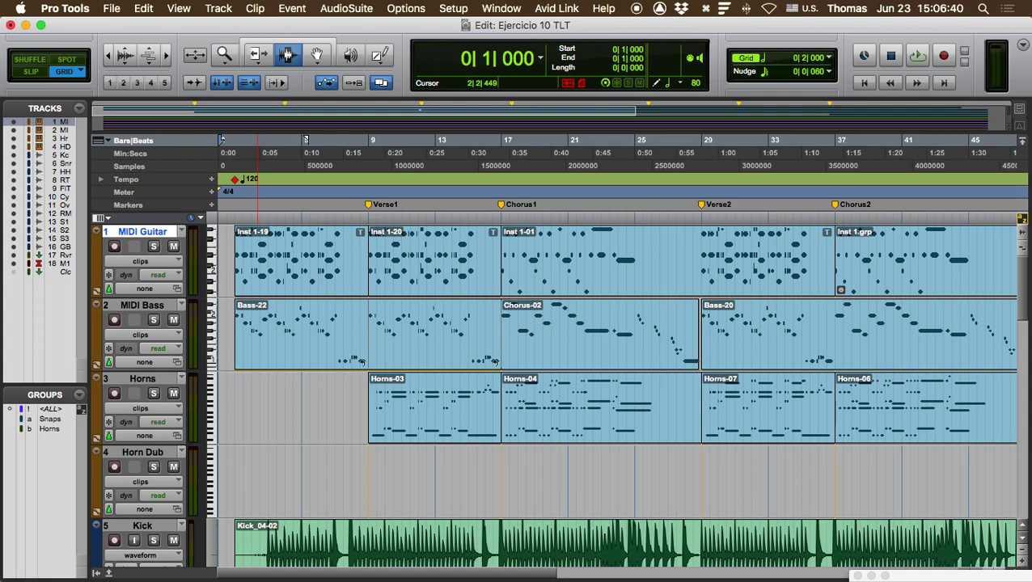
Show the Mix window with wide channel strips and lower the Master 1 fader to -15.0 dB
{"action": "key", "text": "super+equal"}
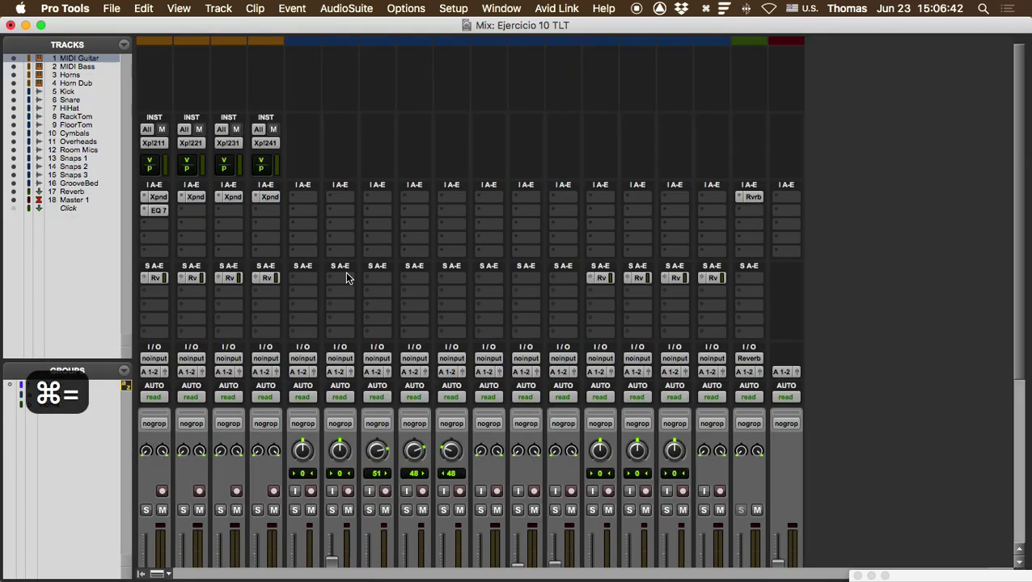
{"action": "scroll", "coordinate": [452, 280], "scroll_direction": "down", "scroll_amount": 5}
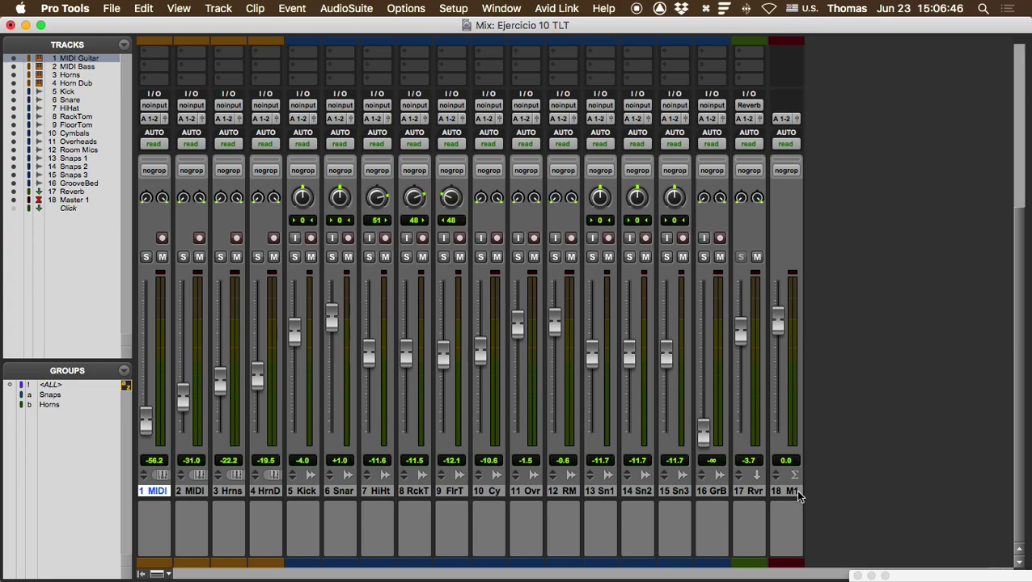
{"action": "key", "text": "alt+super+m"}
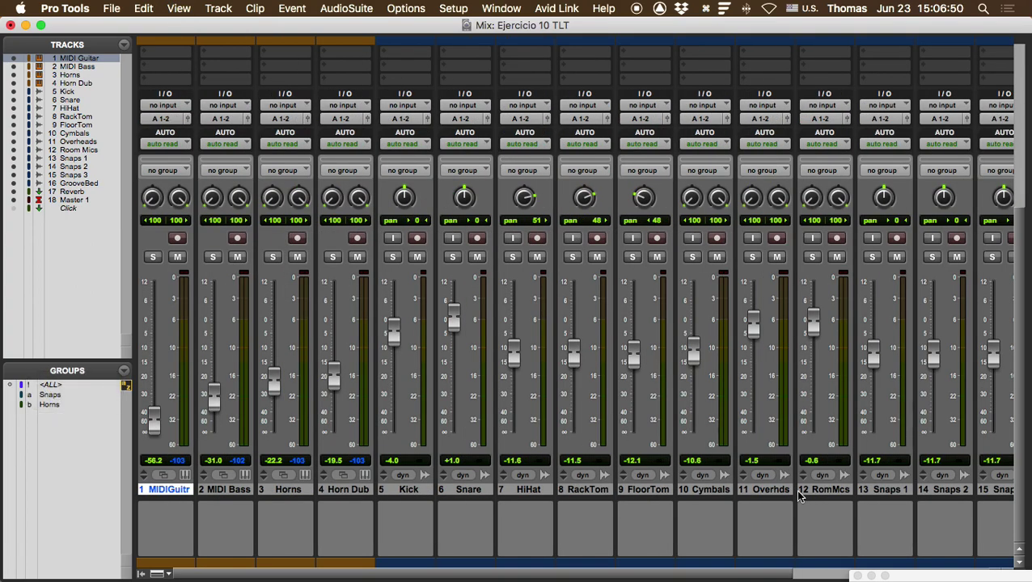
{"action": "scroll", "coordinate": [795, 489], "scroll_direction": "right", "scroll_amount": 5}
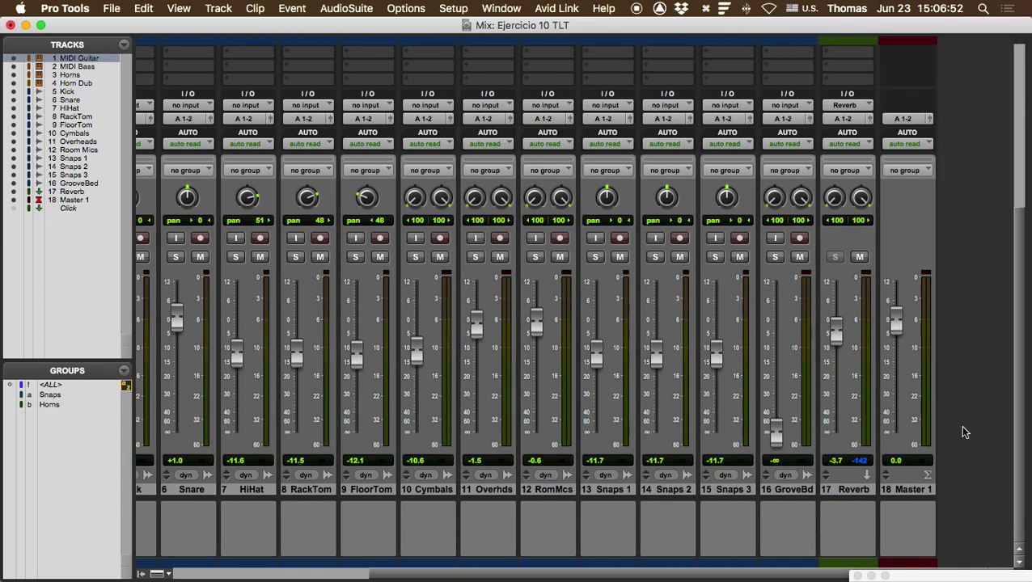
{"action": "left_click_drag", "start_coordinate": [895, 321], "coordinate": [899, 366]}
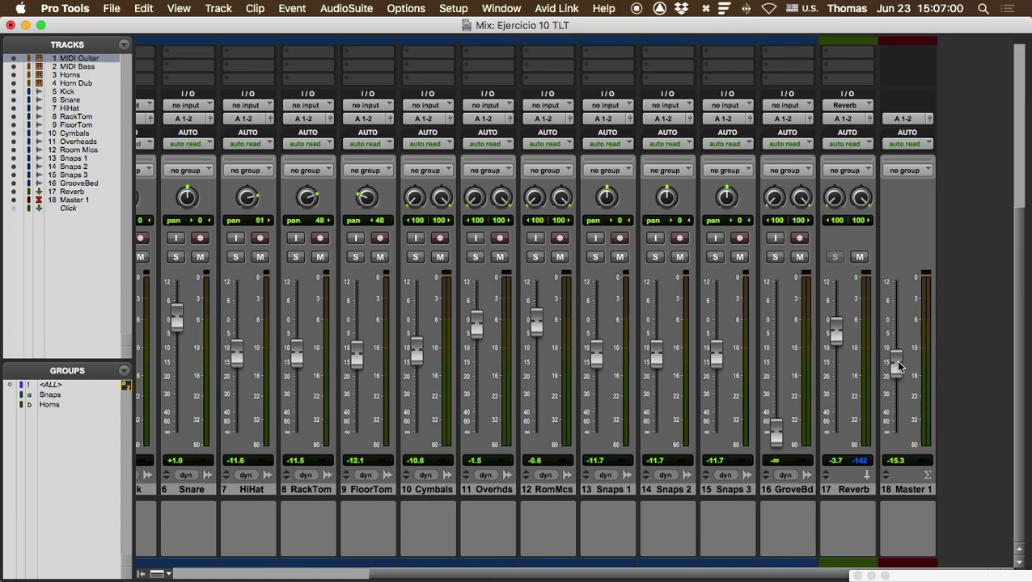
{"action": "left_click_drag", "start_coordinate": [898, 364], "coordinate": [897, 361]}
Select all the drum tracks from Kick through Room Mics in the Mix window
{"action": "scroll", "coordinate": [436, 493], "scroll_direction": "left", "scroll_amount": 3}
{"action": "scroll", "coordinate": [436, 493], "scroll_direction": "left", "scroll_amount": 2}
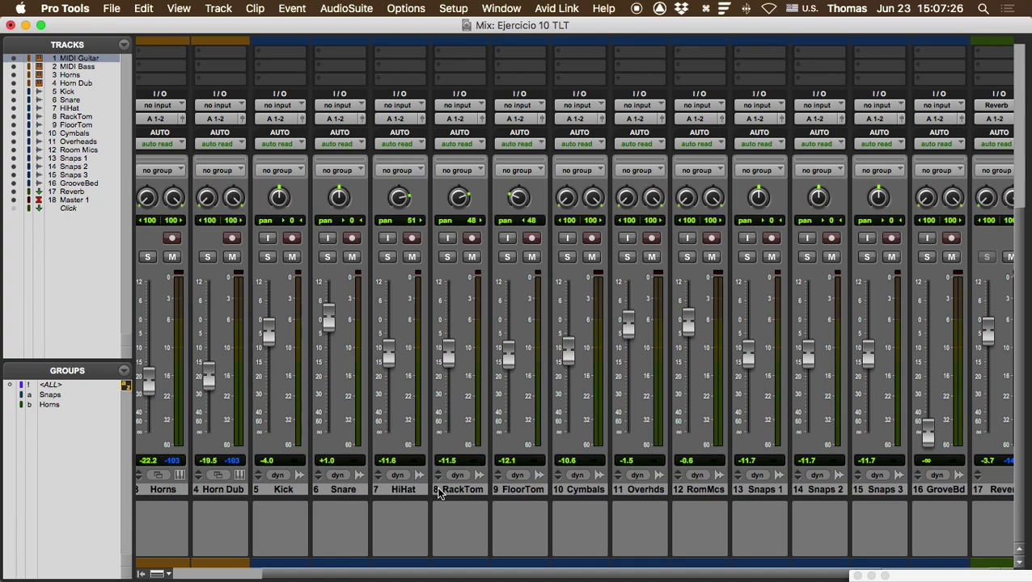
{"action": "left_click", "coordinate": [289, 490]}
{"action": "scroll", "coordinate": [291, 491], "scroll_direction": "right", "scroll_amount": 1}
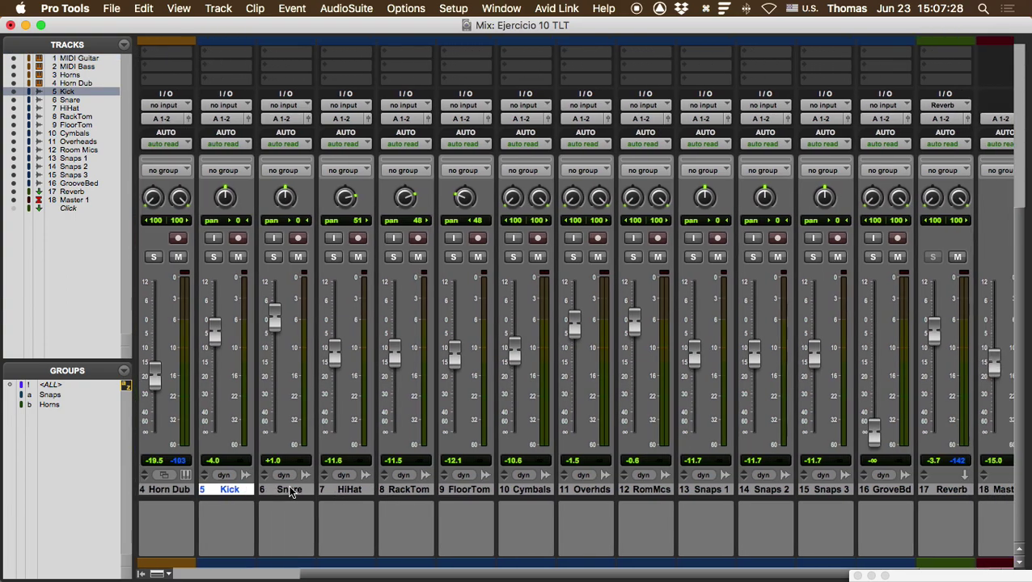
{"action": "left_click", "coordinate": [635, 491], "text": "shift"}
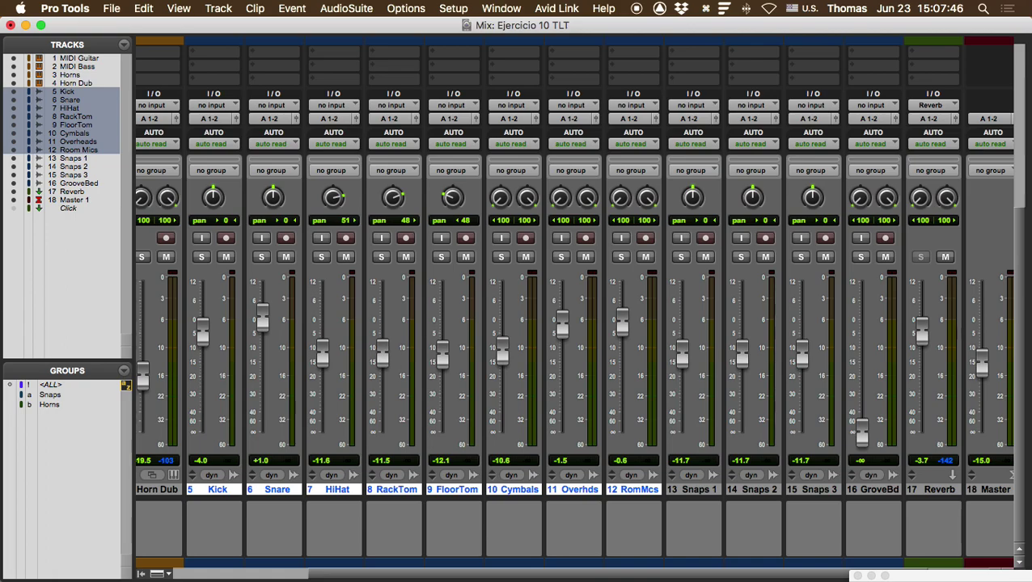
Switch the Mix window to the Narrow Mix view so all channel strips fit
{"action": "key", "text": "alt+super+m"}
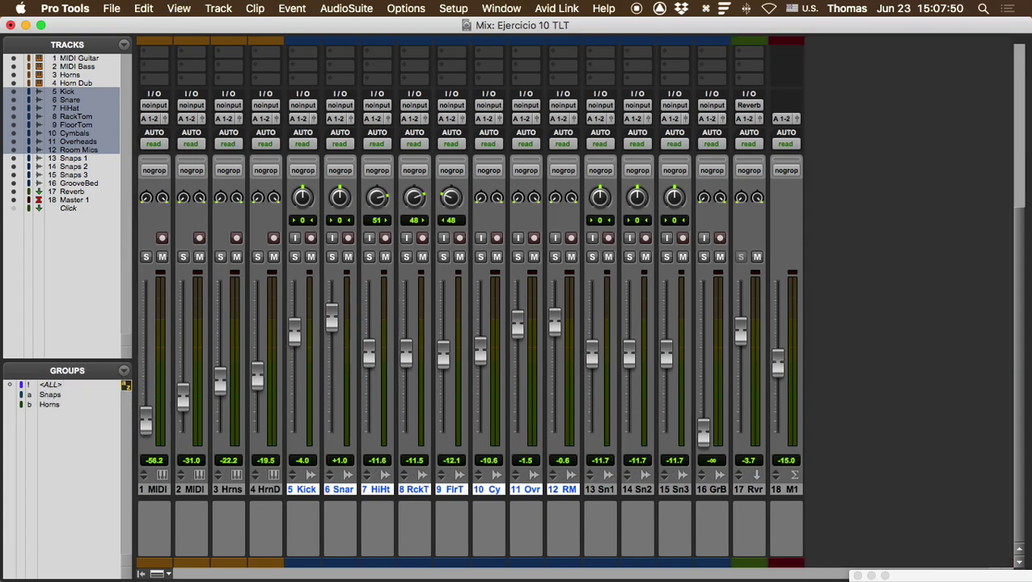
{"action": "left_click", "coordinate": [178, 8]}
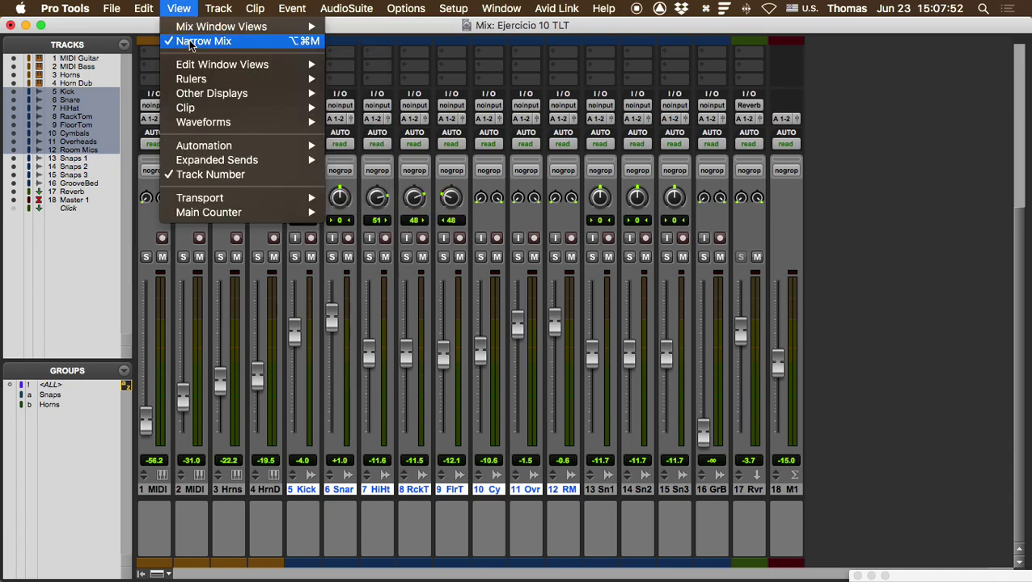
{"action": "left_click", "coordinate": [196, 41]}
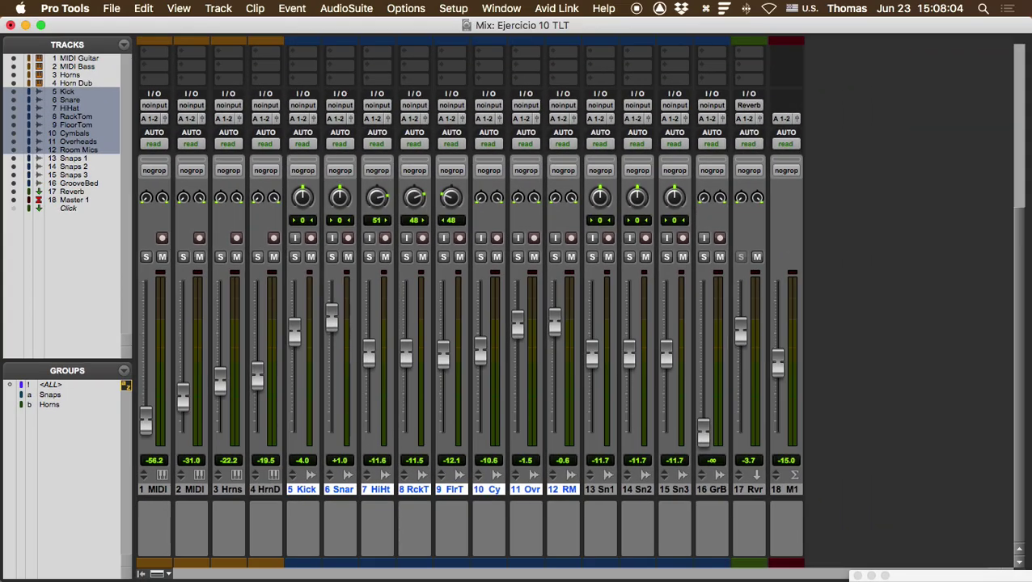
Start a new Mix/Edit group from the selected drum tracks and name it "Drums"
{"action": "left_click", "coordinate": [126, 374]}
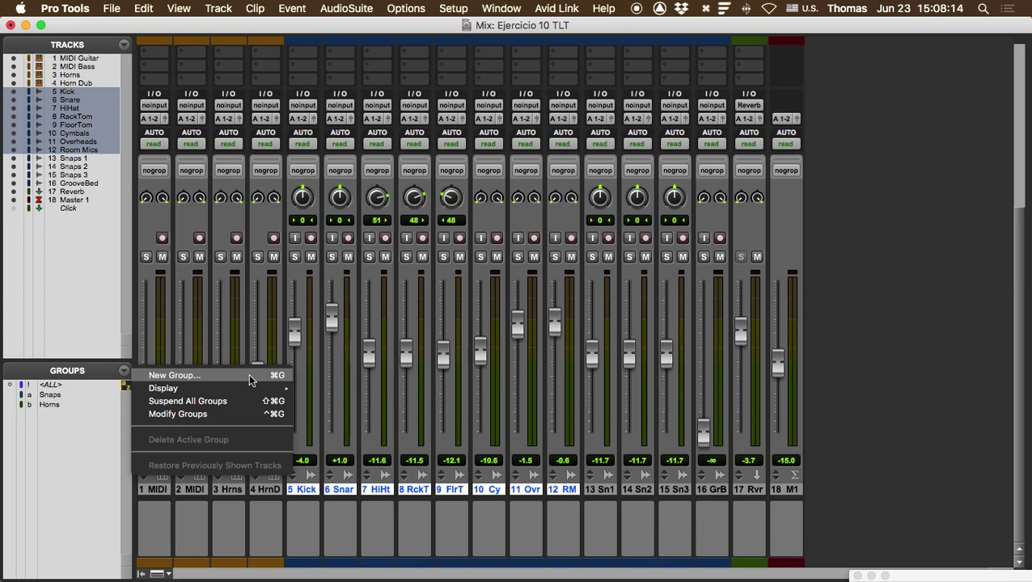
{"action": "key", "text": "super+g"}
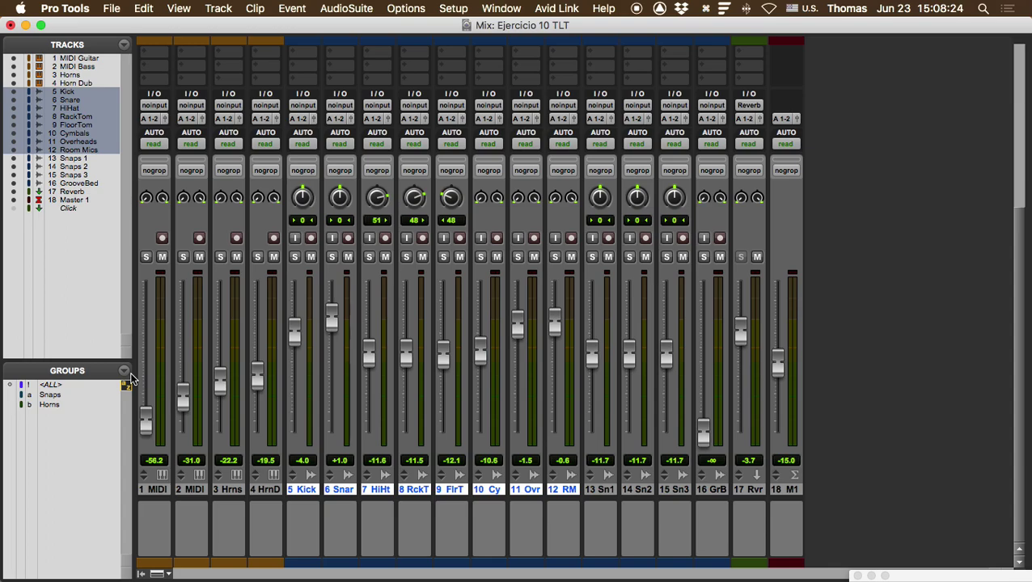
{"action": "key", "text": "super+g"}
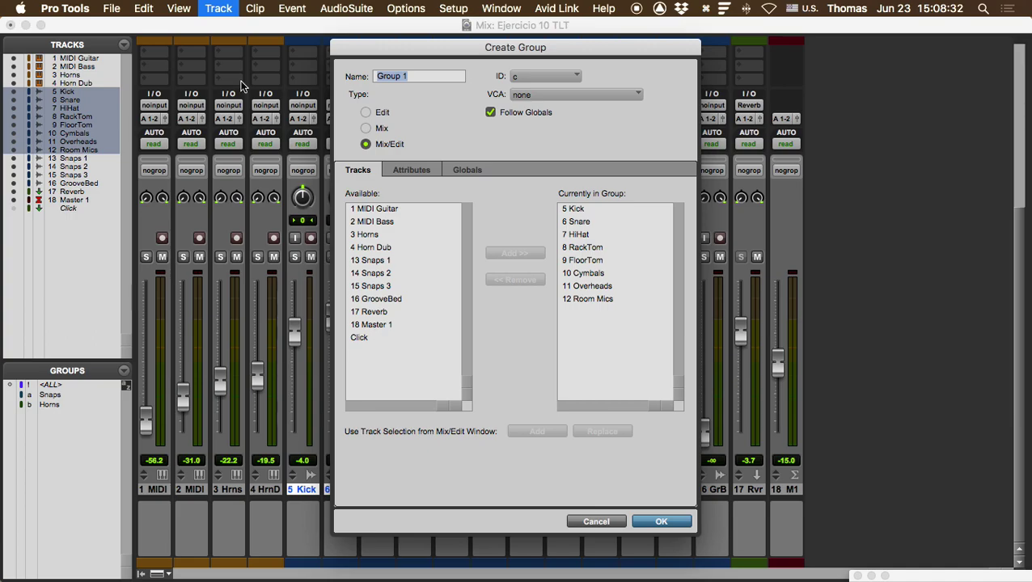
{"action": "type", "text": "Drums"}
Examine the group ID banks, the Follow Globals option and the global attributes for the new group
{"action": "left_click", "coordinate": [550, 79]}
{"action": "mouse_move", "coordinate": [551, 82]}
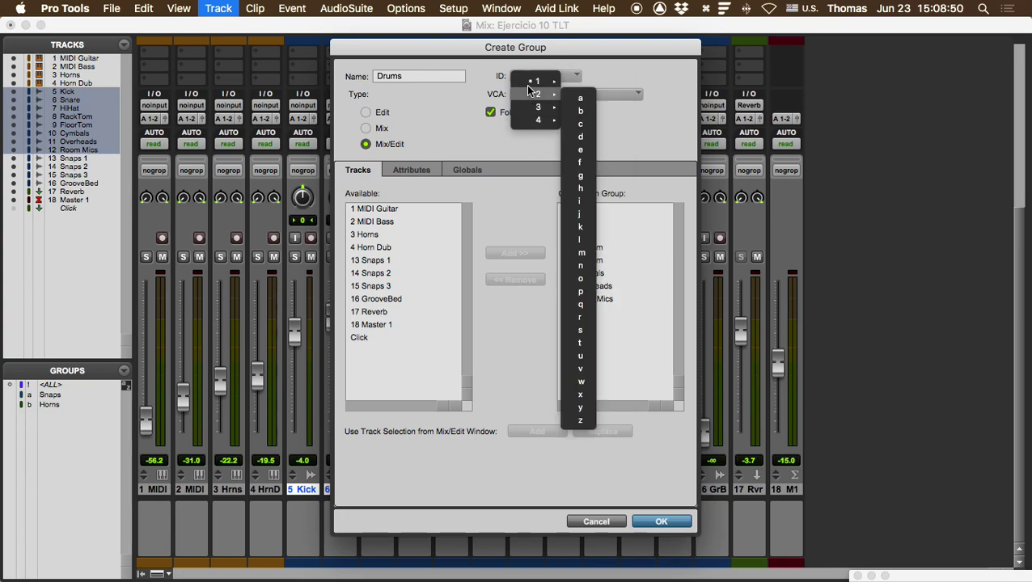
{"action": "mouse_move", "coordinate": [536, 123]}
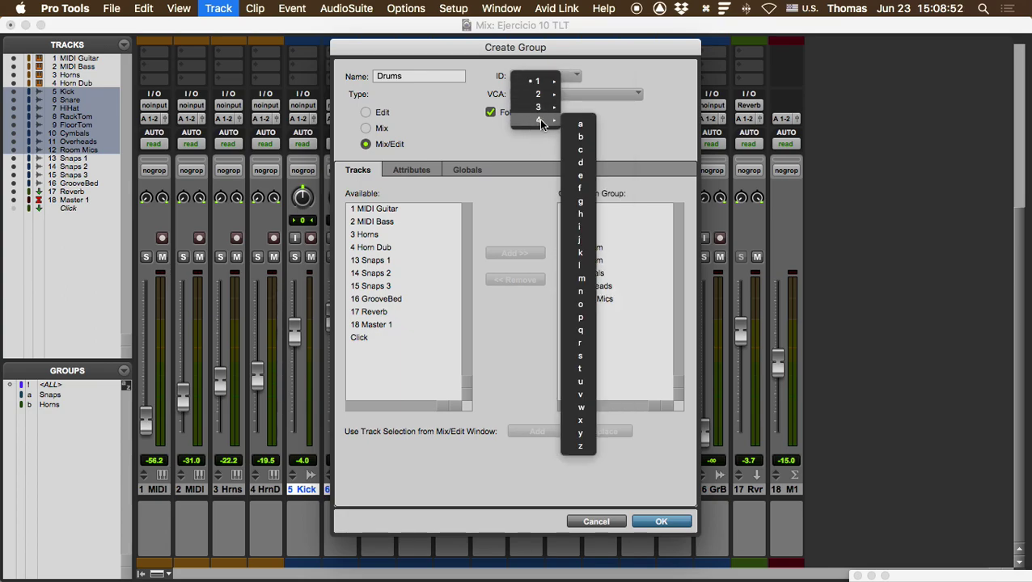
{"action": "left_click", "coordinate": [634, 111]}
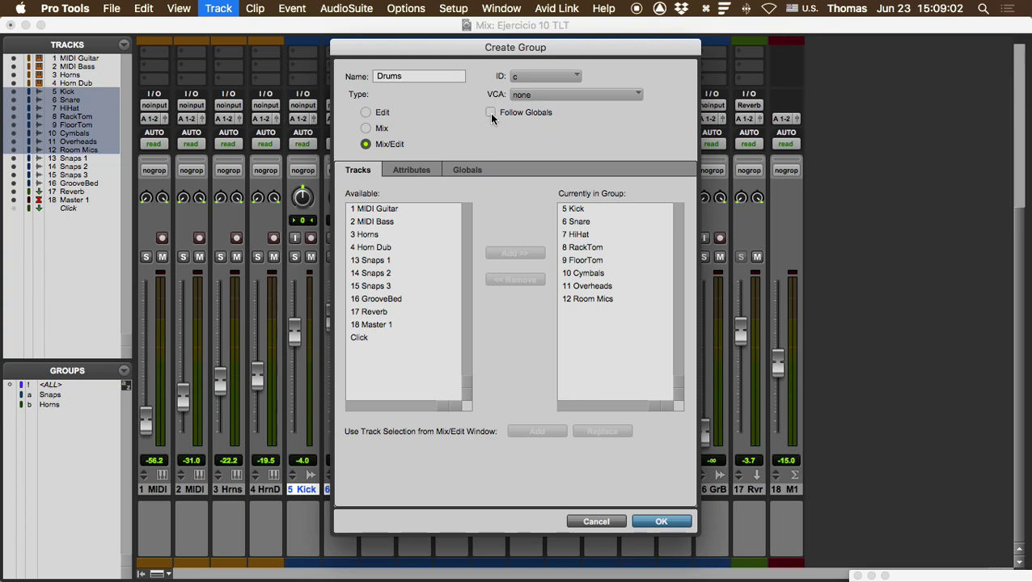
{"action": "left_click", "coordinate": [463, 169]}
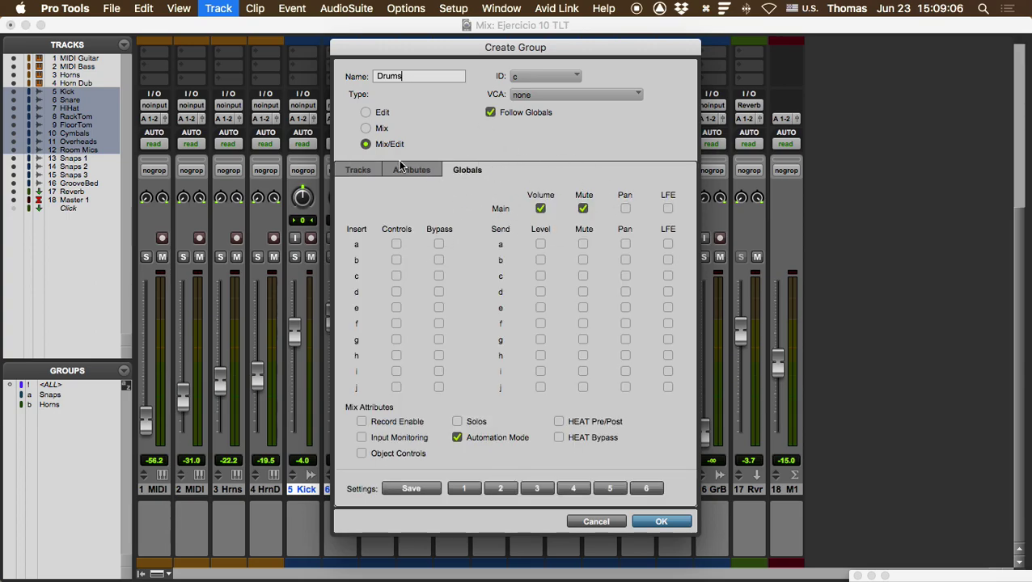
{"action": "left_click", "coordinate": [359, 169]}
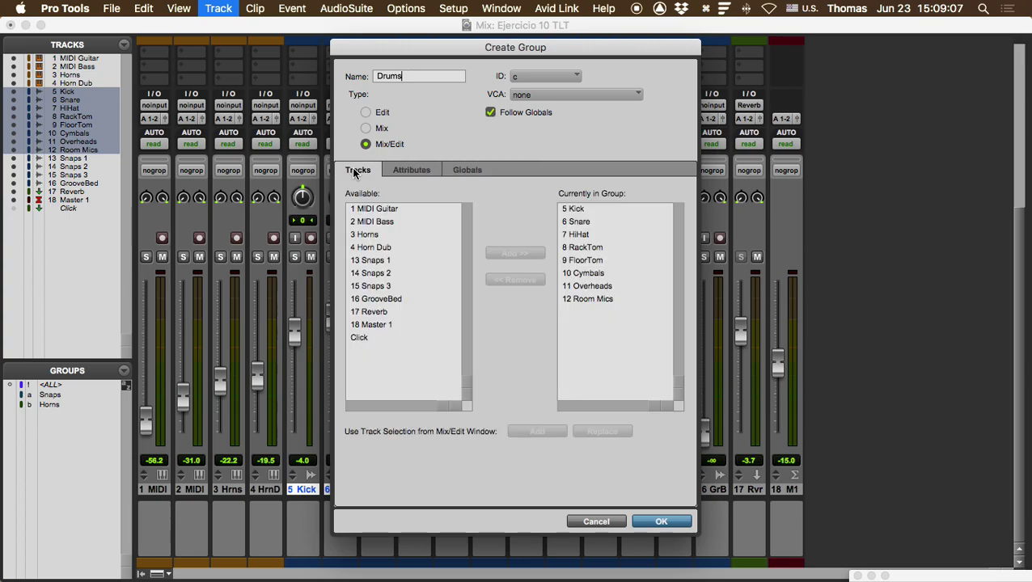
Turn off Follow Globals for the Drums group and assign it ID d in bank 1
{"action": "left_click", "coordinate": [490, 112]}
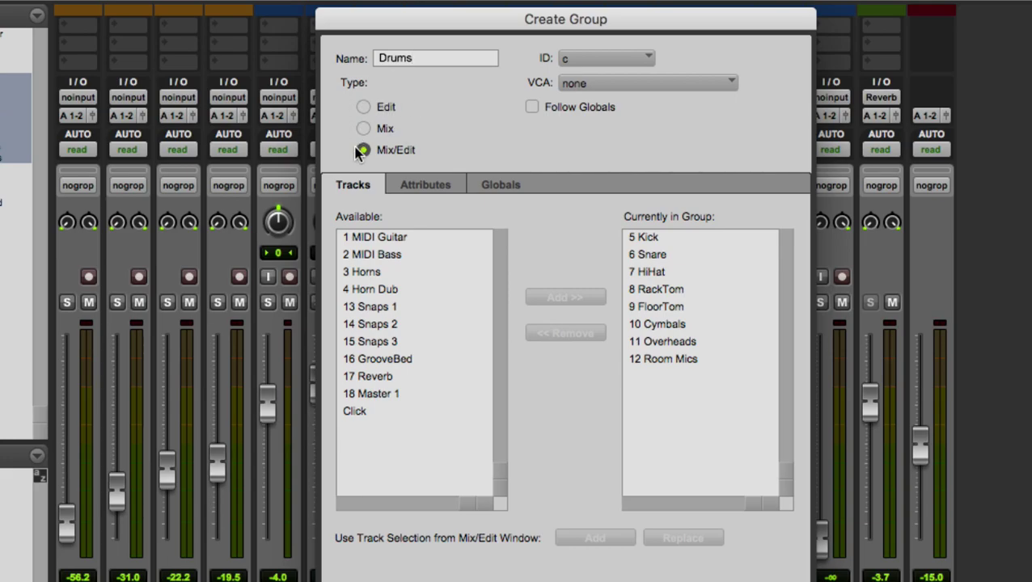
{"action": "left_click", "coordinate": [593, 59]}
{"action": "mouse_move", "coordinate": [623, 60]}
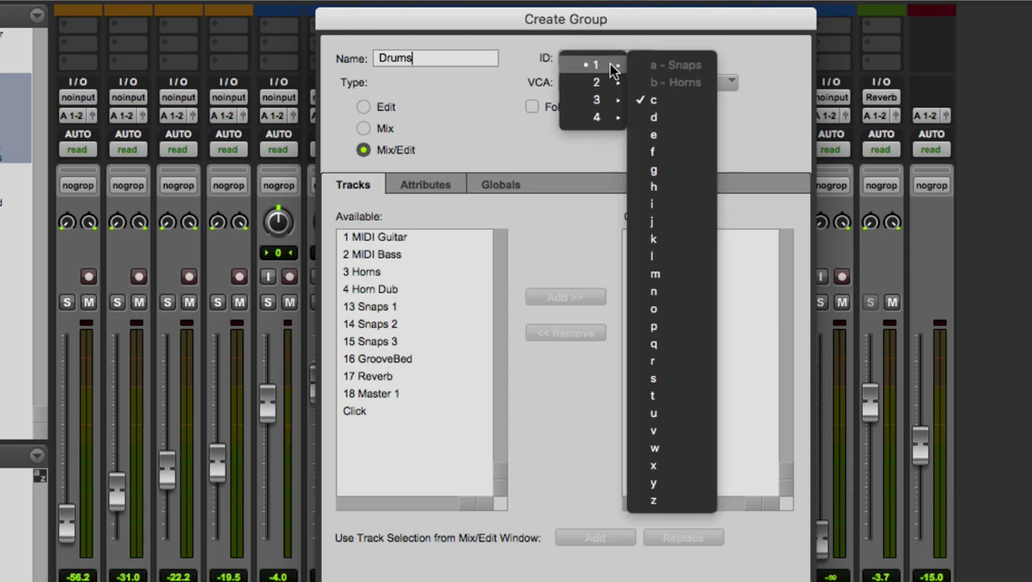
{"action": "left_click", "coordinate": [661, 116]}
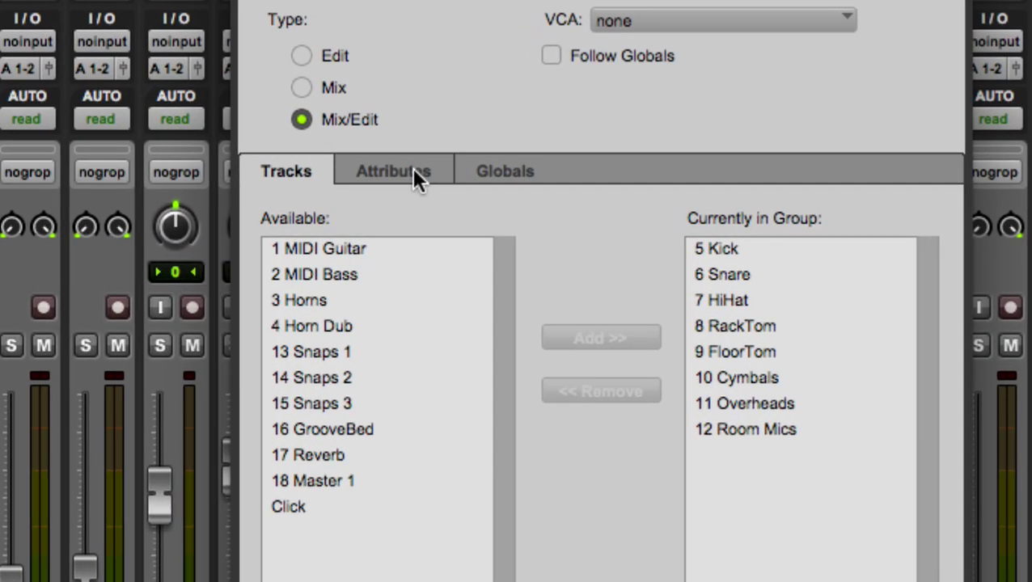
Link the main volume attribute for the Drums group and create the group
{"action": "left_click", "coordinate": [427, 171]}
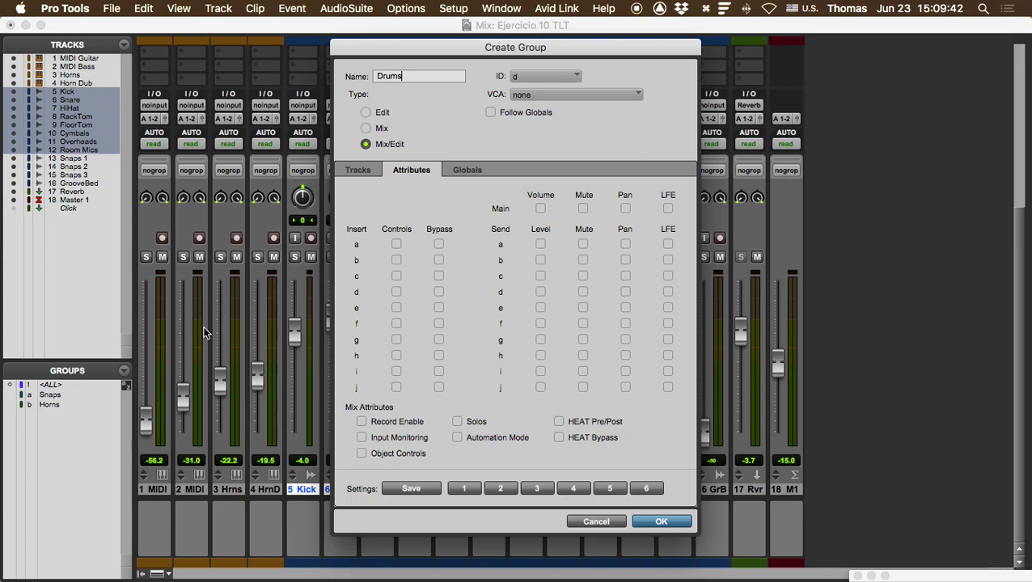
{"action": "left_click", "coordinate": [540, 209]}
{"action": "left_click", "coordinate": [662, 522]}
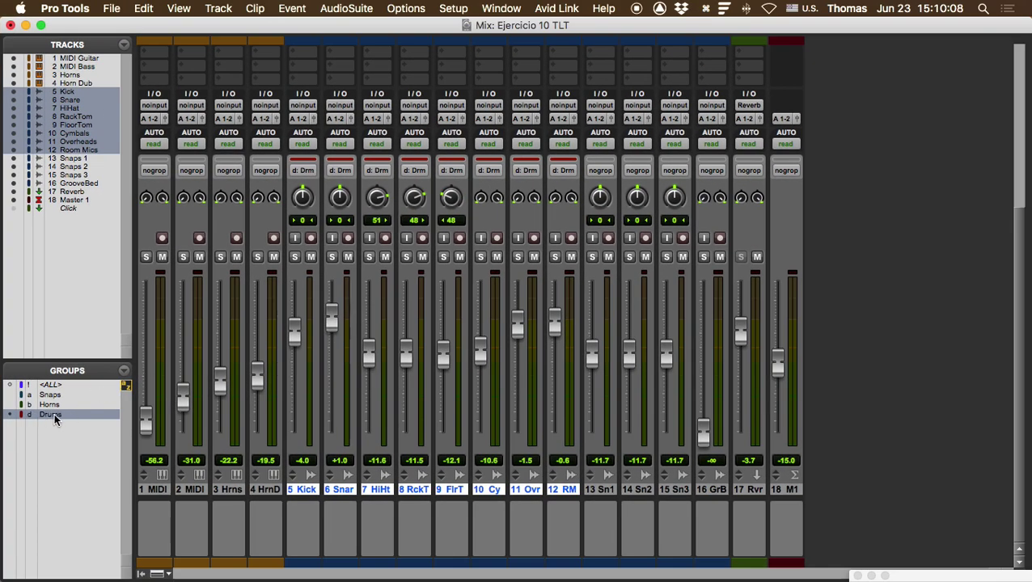
Deactivate and reactivate the Drums group twice
{"action": "left_click", "coordinate": [54, 416]}
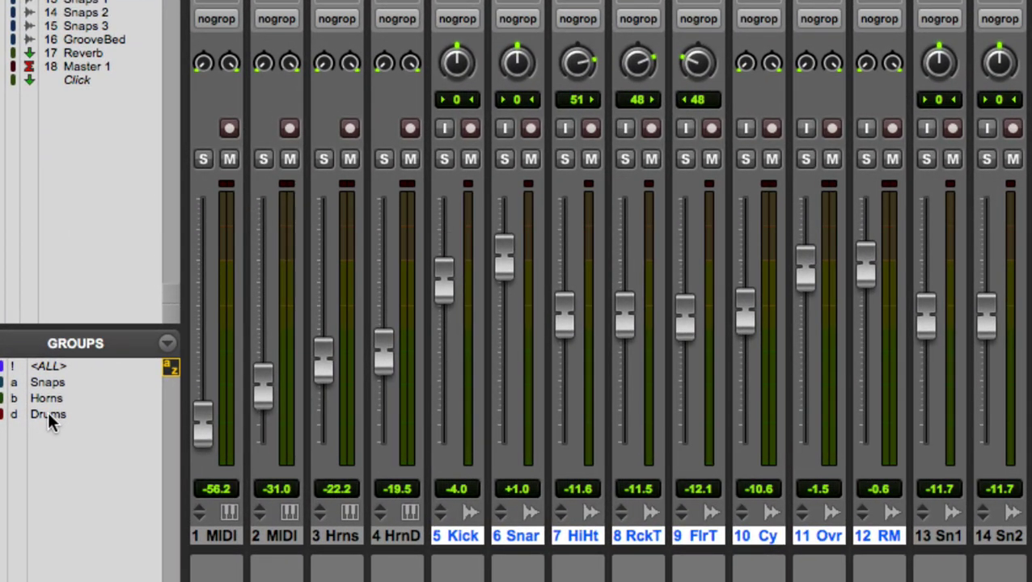
{"action": "left_click", "coordinate": [48, 412]}
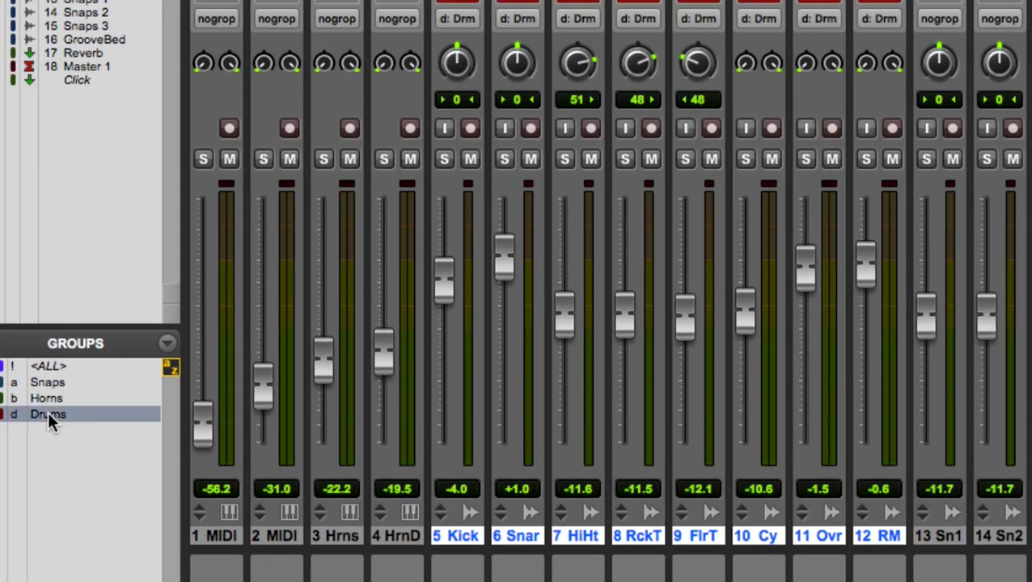
{"action": "left_click", "coordinate": [48, 412]}
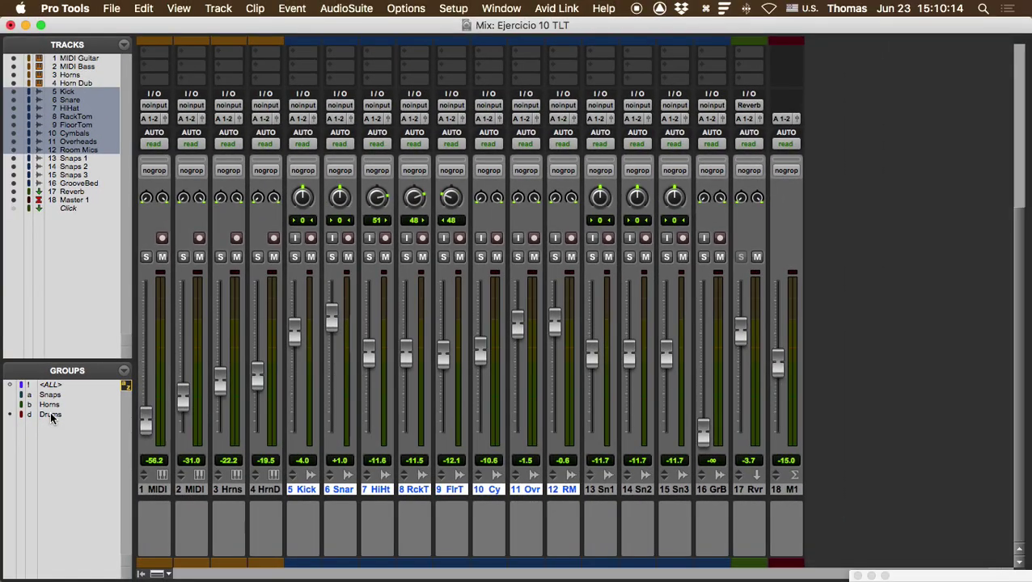
{"action": "left_click", "coordinate": [47, 413]}
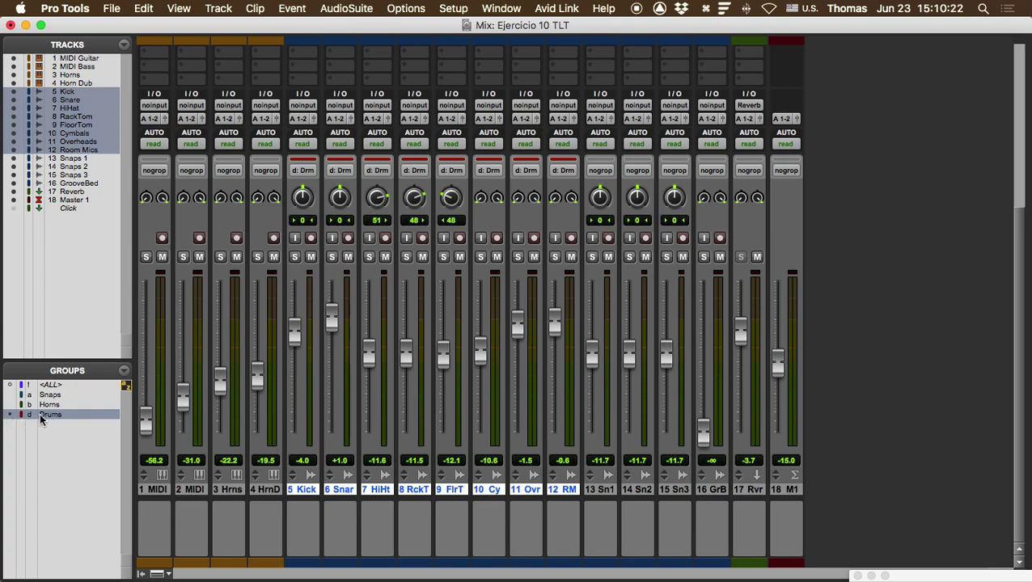
Check the group indicators by selecting Snaps 1, Cymbals and Kick individually, and the track range from Kick to Room Mics
{"action": "left_click", "coordinate": [600, 489]}
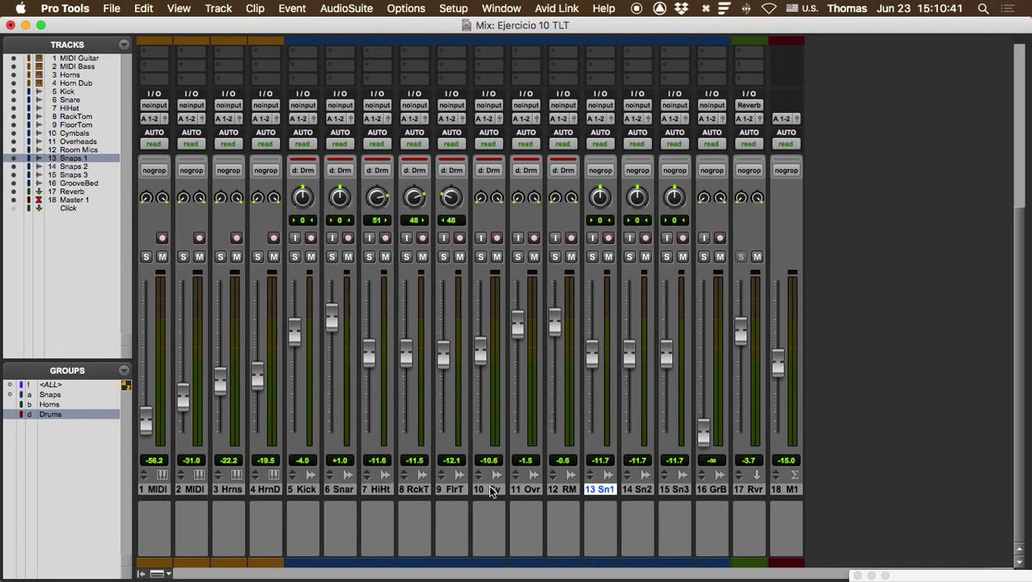
{"action": "left_click", "coordinate": [488, 489]}
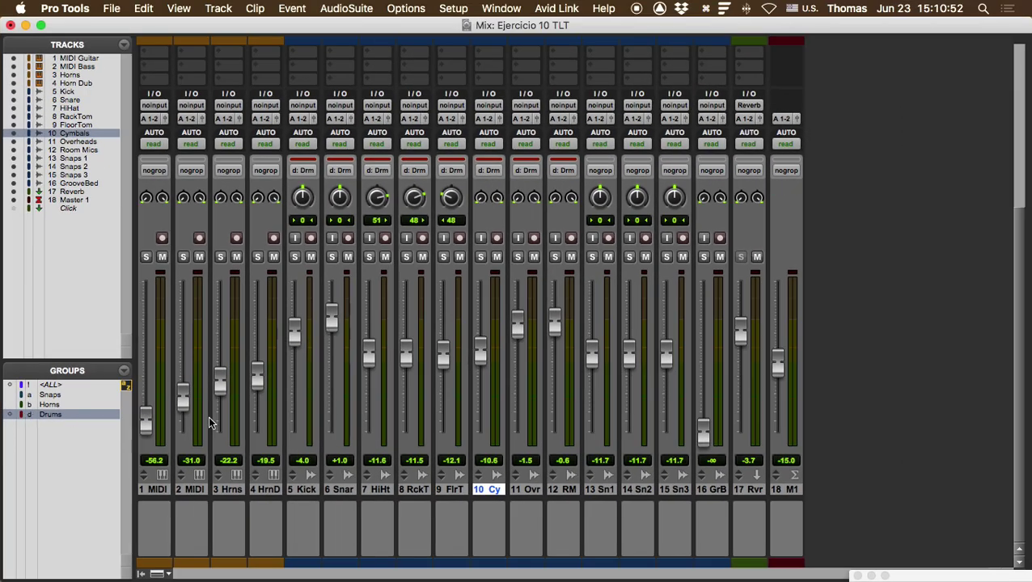
{"action": "left_click", "coordinate": [303, 490]}
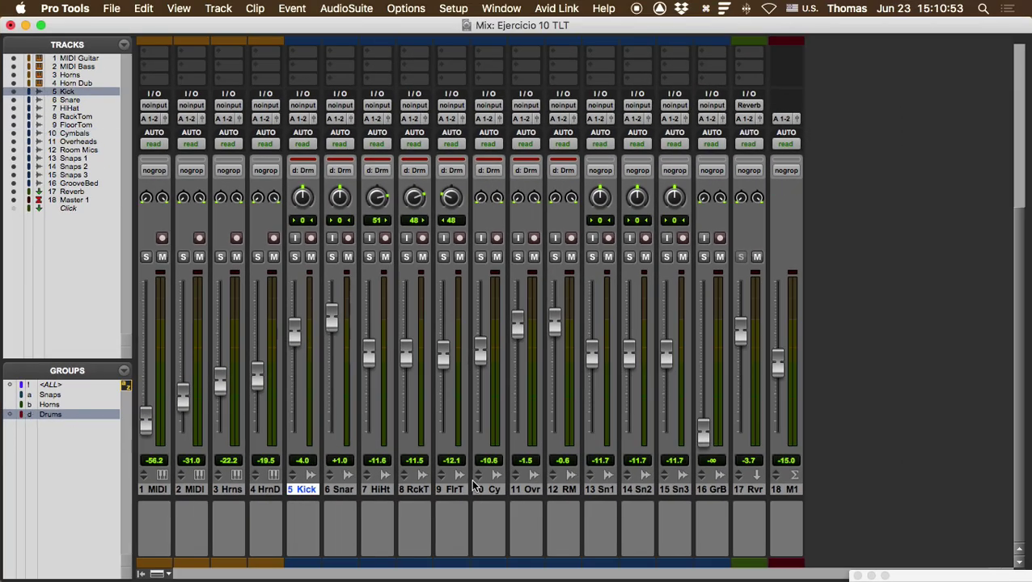
{"action": "left_click", "coordinate": [562, 489], "text": "shift"}
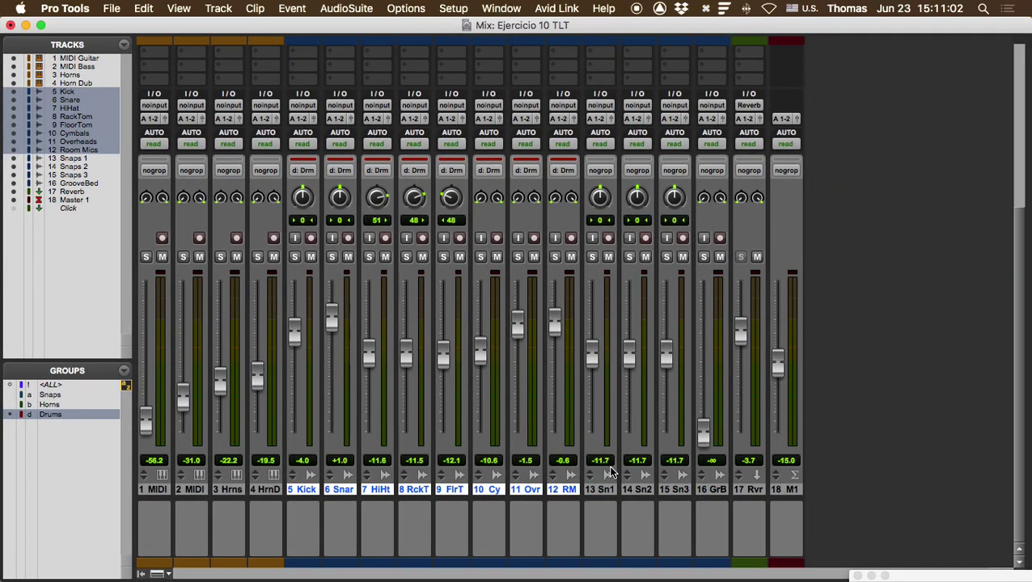
Compare the group indicators for Snaps 2 alone, for Room Mics through Kick, and with Horn Dub added to that range
{"action": "left_click", "coordinate": [644, 491]}
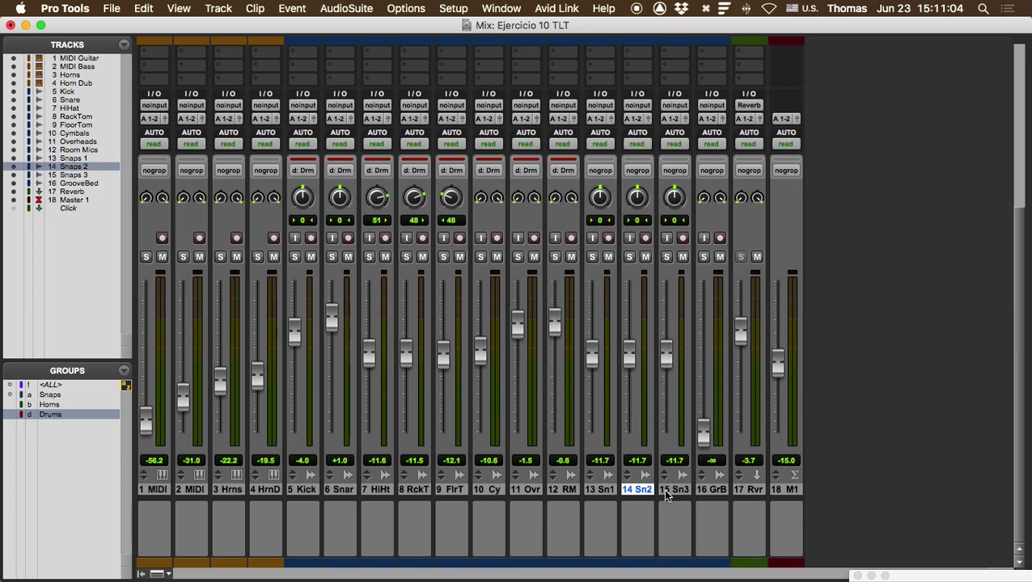
{"action": "left_click", "coordinate": [554, 490]}
{"action": "left_click", "coordinate": [292, 490], "text": "shift"}
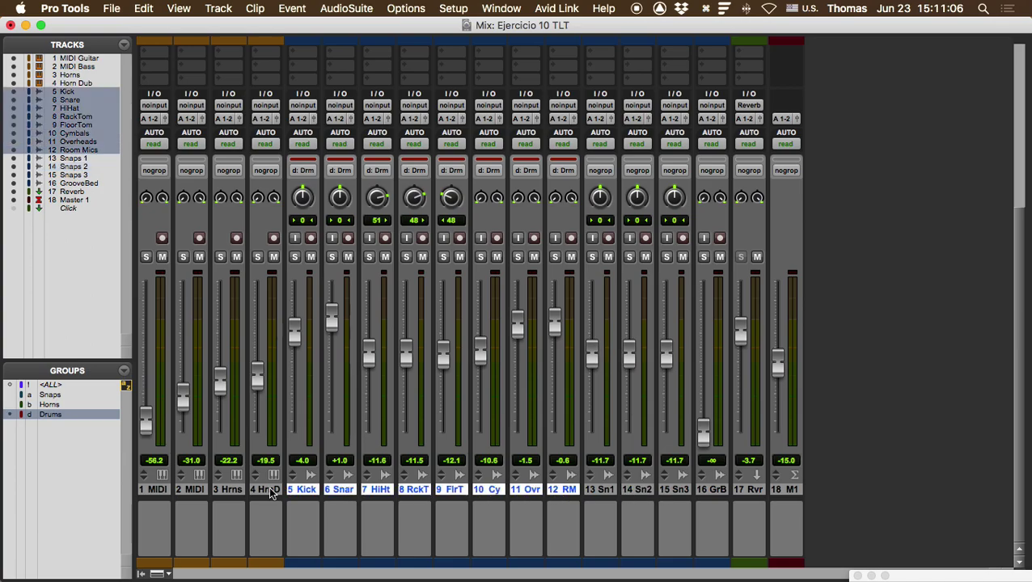
{"action": "left_click", "coordinate": [268, 487], "text": "shift"}
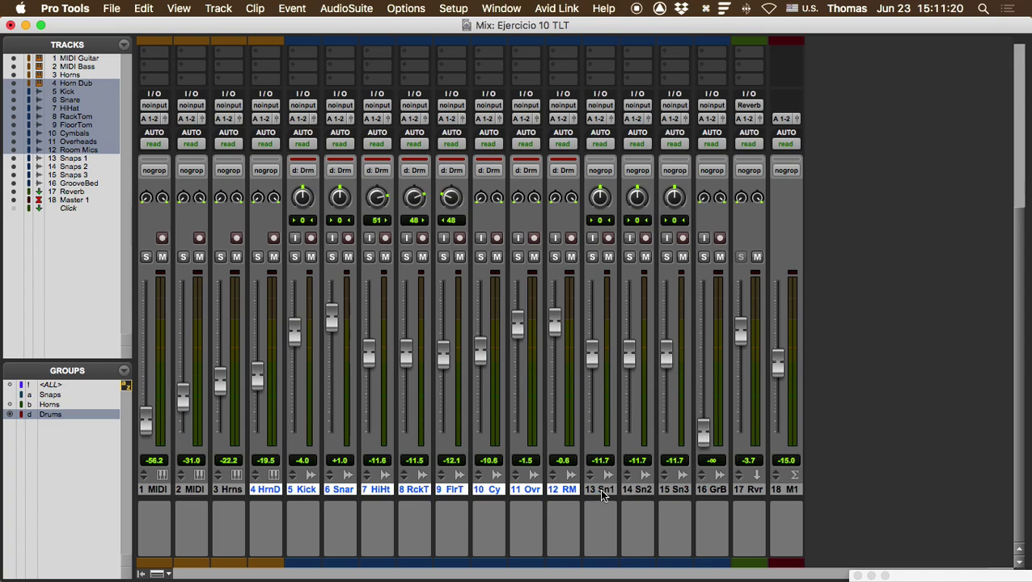
Check the group indicators with a non-contiguous selection of Kick, HiHat, RackTom, Snaps 2, Snaps 3, Cymbals and FloorTom
{"action": "left_click", "coordinate": [599, 489]}
{"action": "left_click", "coordinate": [310, 491]}
{"action": "left_click", "coordinate": [369, 489], "text": "super"}
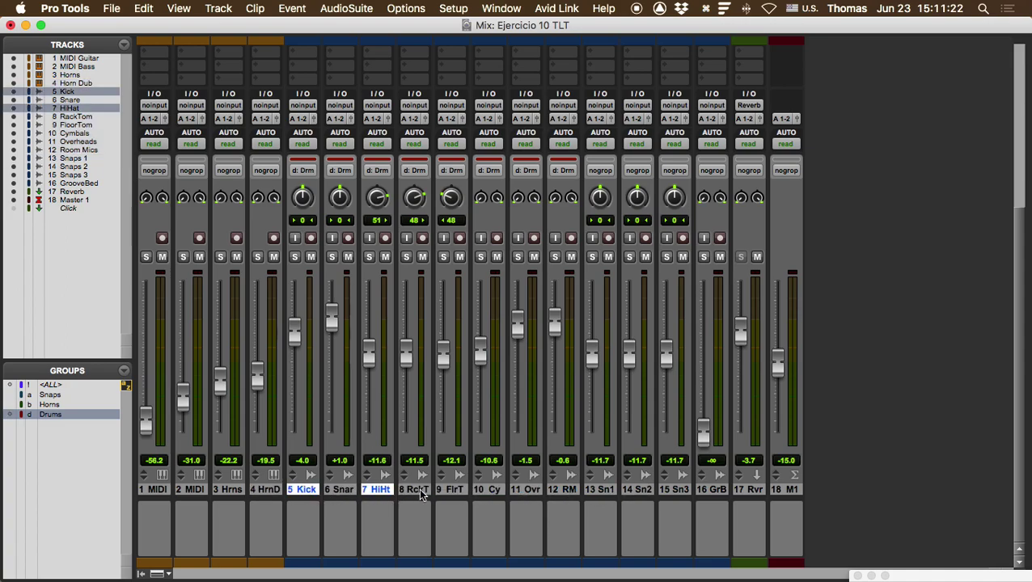
{"action": "left_click", "coordinate": [414, 491], "text": "super"}
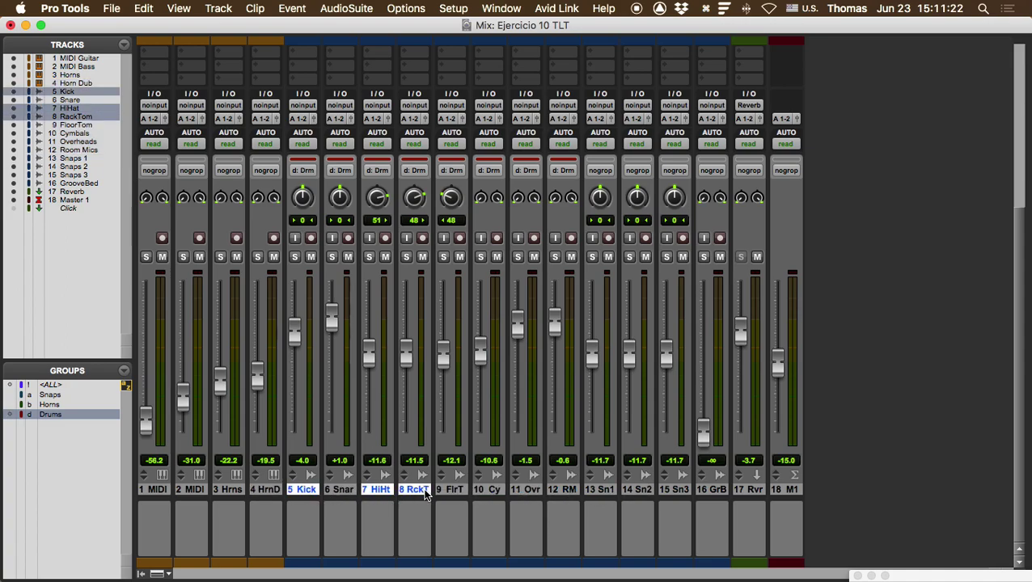
{"action": "left_click", "coordinate": [641, 489], "text": "super"}
{"action": "left_click", "coordinate": [675, 490], "text": "super"}
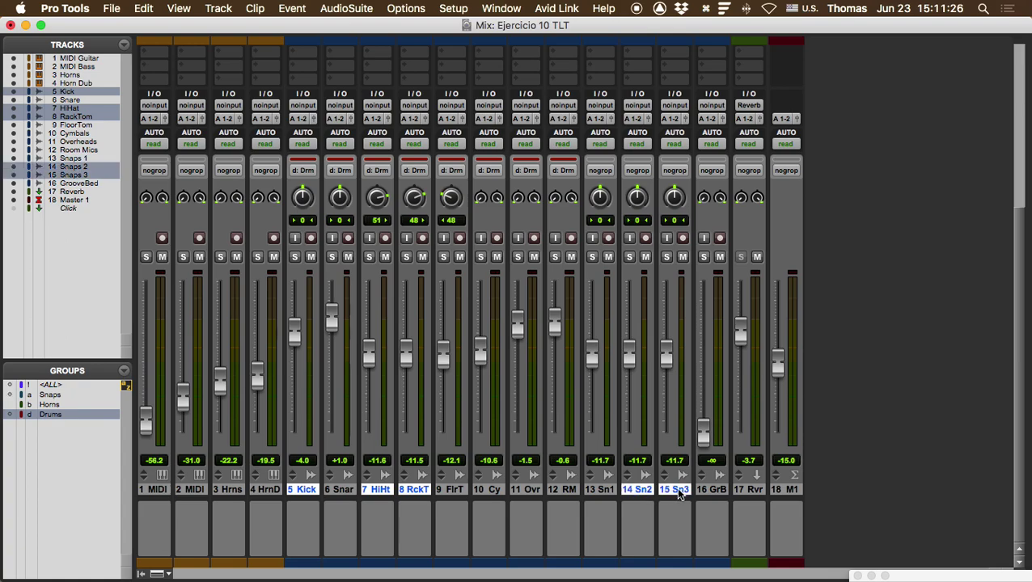
{"action": "left_click", "coordinate": [481, 490], "text": "super"}
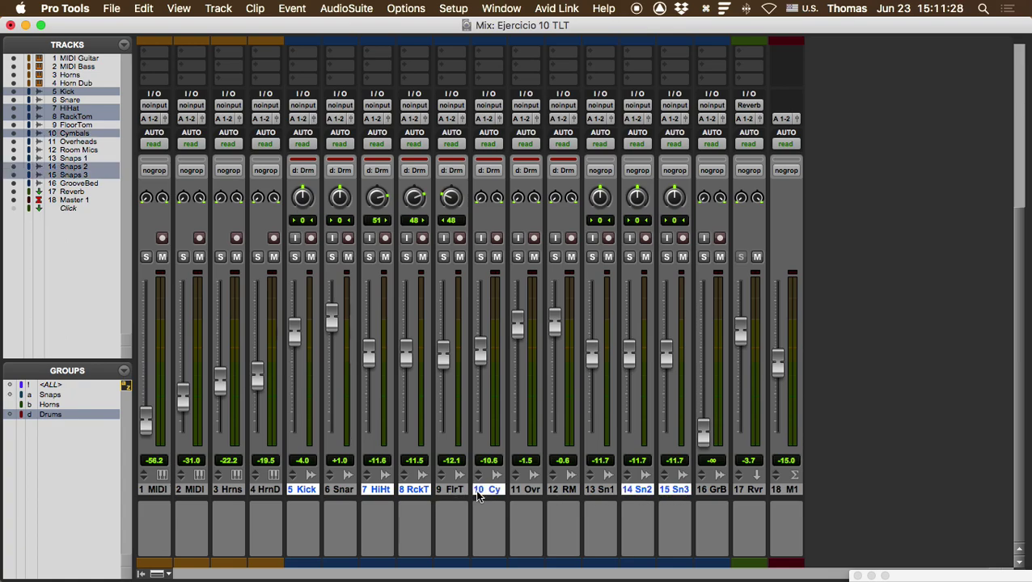
{"action": "left_click", "coordinate": [454, 490], "text": "super"}
Select the Snare, Kick and Horn Dub tracks one at a time, finishing with only Kick selected
{"action": "left_click", "coordinate": [332, 489]}
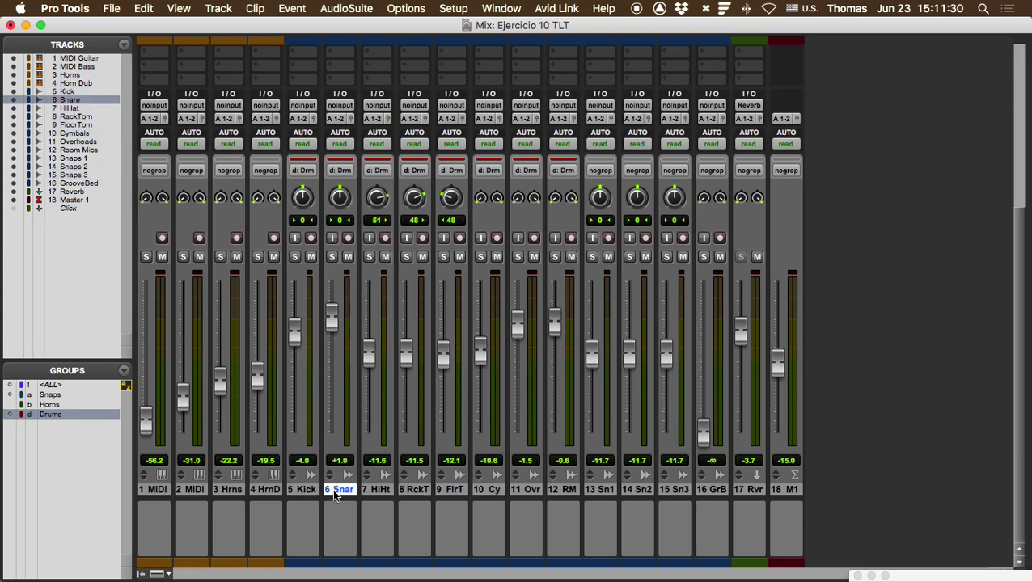
{"action": "left_click", "coordinate": [302, 489]}
{"action": "left_click", "coordinate": [268, 490]}
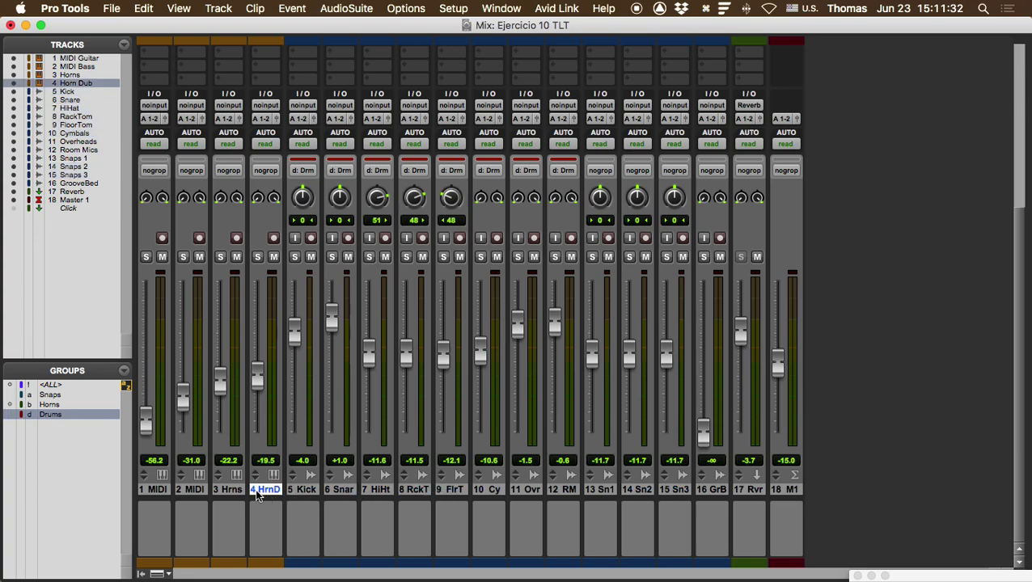
{"action": "left_click", "coordinate": [306, 490]}
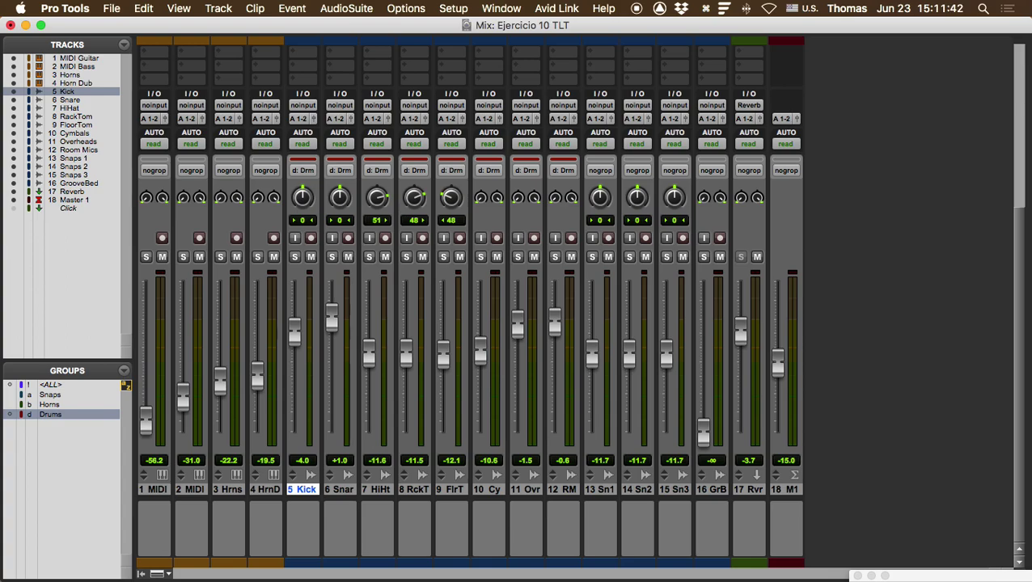
Activate the Snaps and Horns groups and adjust the grouped faders to -9.7 on Snaps, -18.5 on Horn Dub and -5.4 on Kick
{"action": "left_click", "coordinate": [55, 395]}
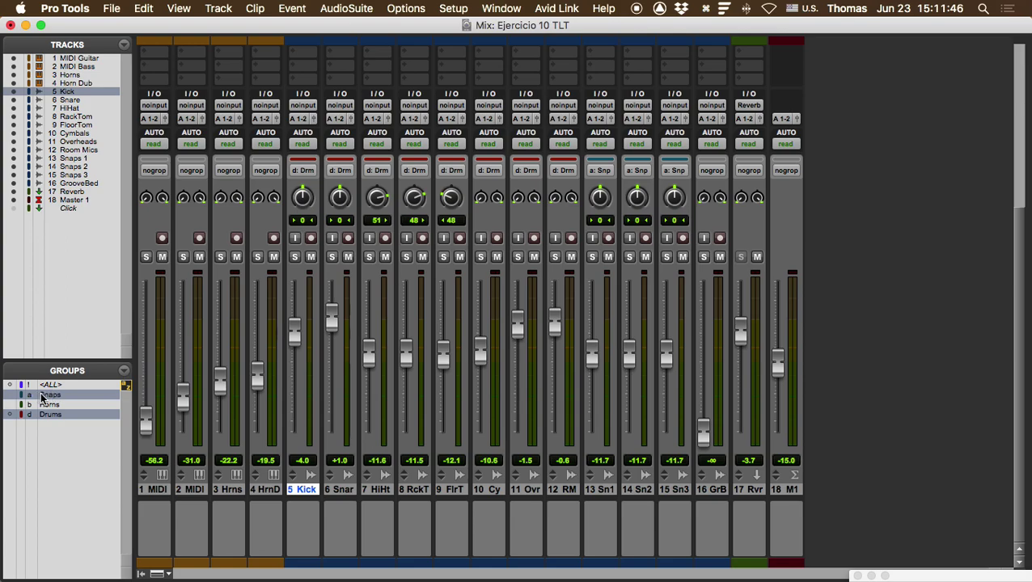
{"action": "left_click", "coordinate": [69, 404]}
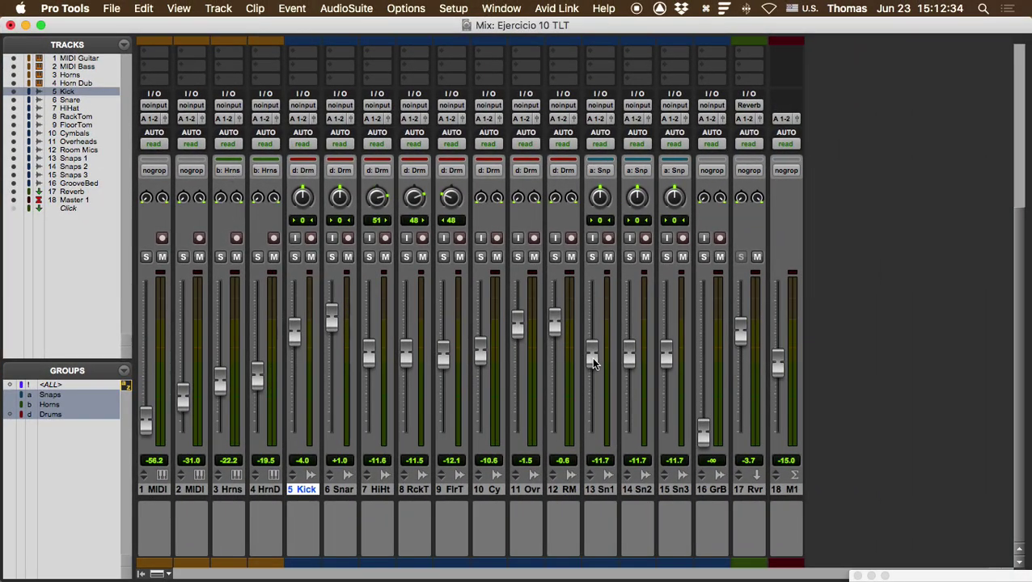
{"action": "left_click_drag", "start_coordinate": [593, 359], "coordinate": [556, 323]}
{"action": "mouse_move", "coordinate": [481, 364]}
{"action": "left_mouse_down"}
{"action": "mouse_move", "coordinate": [480, 345]}
{"action": "mouse_move", "coordinate": [463, 362]}
{"action": "left_mouse_up"}
{"action": "left_click_drag", "start_coordinate": [258, 380], "coordinate": [257, 372]}
{"action": "mouse_move", "coordinate": [297, 344]}
{"action": "left_mouse_down"}
{"action": "mouse_move", "coordinate": [293, 471]}
{"action": "mouse_move", "coordinate": [290, 293]}
{"action": "mouse_move", "coordinate": [290, 396]}
{"action": "mouse_move", "coordinate": [287, 334]}
{"action": "left_mouse_up"}
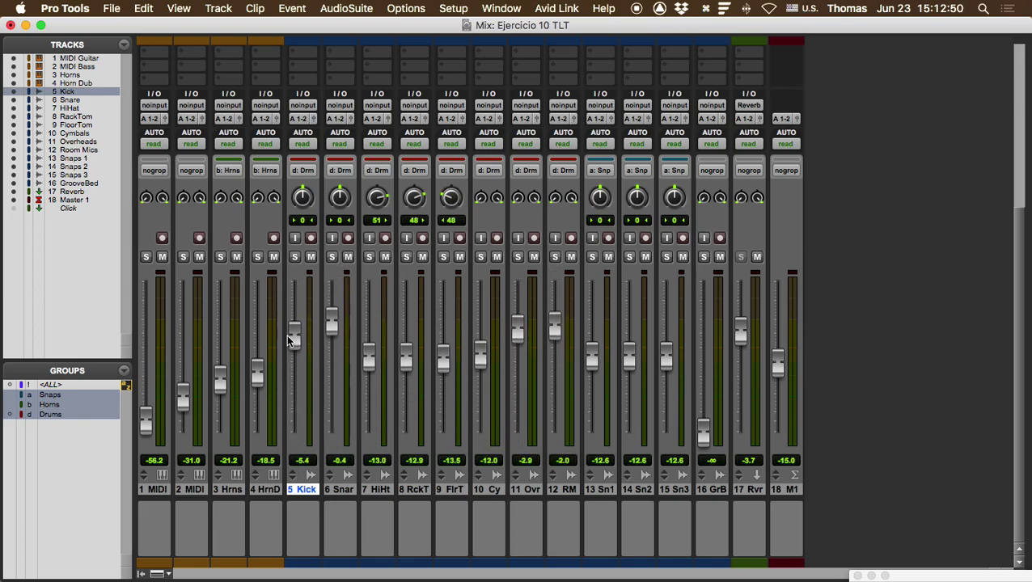
{"action": "left_click_drag", "start_coordinate": [592, 359], "coordinate": [593, 353]}
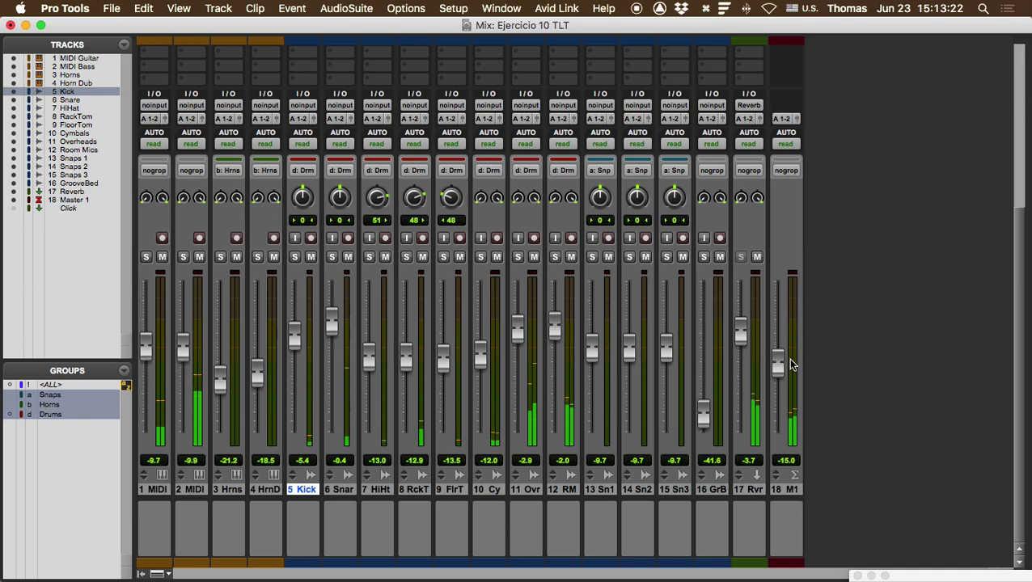
Turn off Narrow Mix view and raise the faders to -9.9 on Master 1, -11.0 on Horn Dub and -1.1 on Kick
{"action": "left_click_drag", "start_coordinate": [778, 365], "coordinate": [776, 356]}
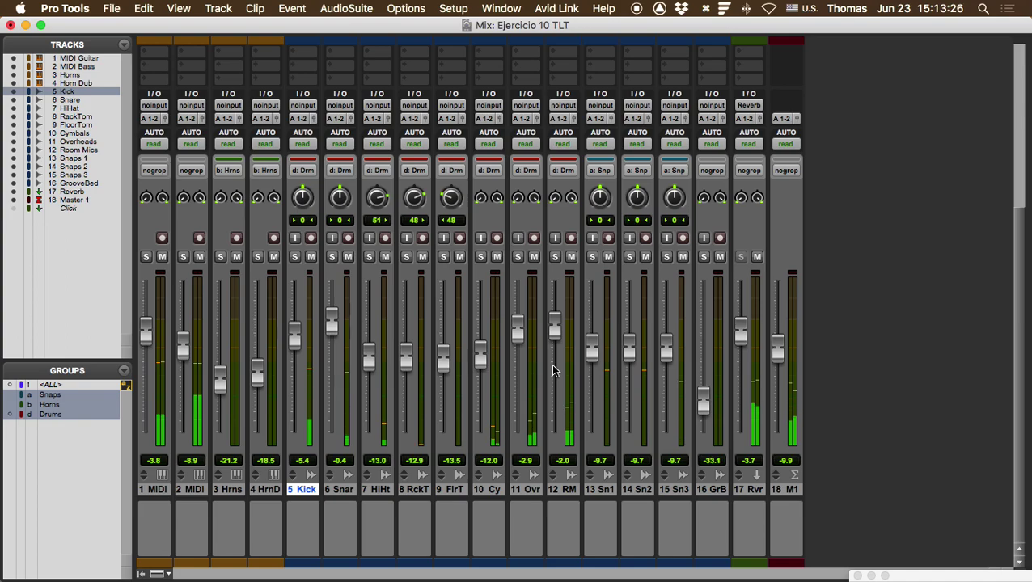
{"action": "key", "text": "alt+super+m"}
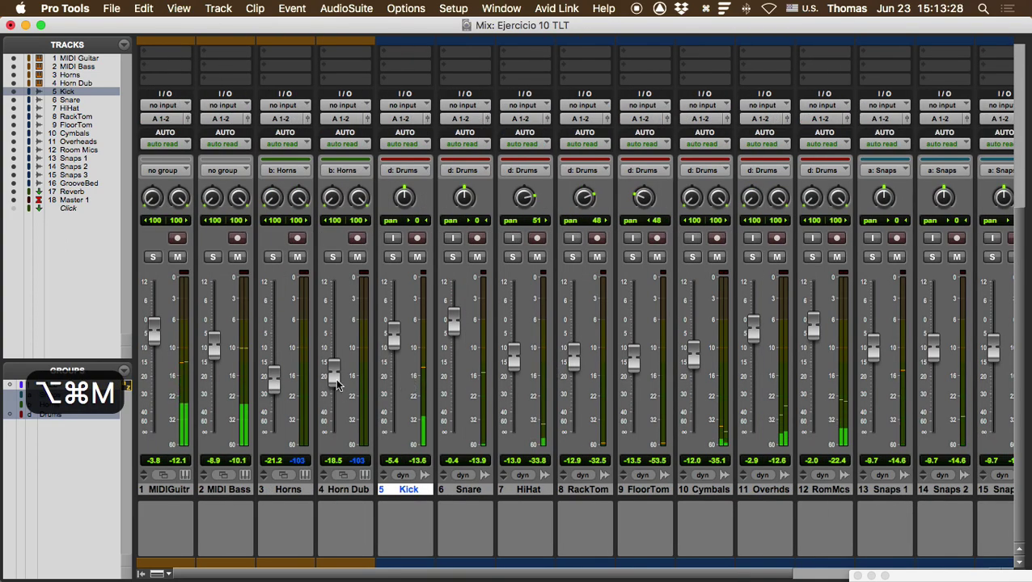
{"action": "left_click_drag", "start_coordinate": [333, 374], "coordinate": [331, 354]}
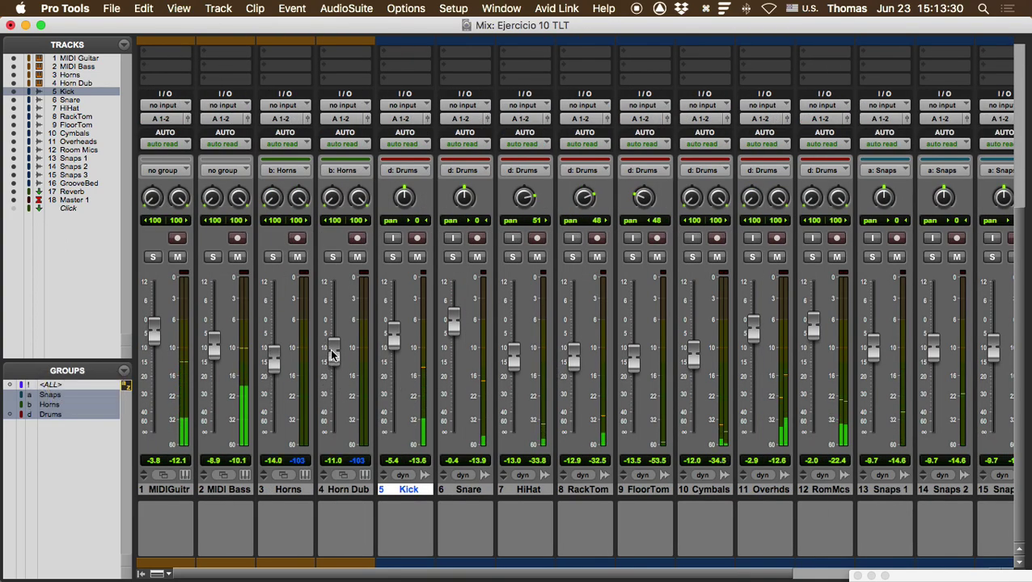
{"action": "left_click_drag", "start_coordinate": [395, 345], "coordinate": [397, 332]}
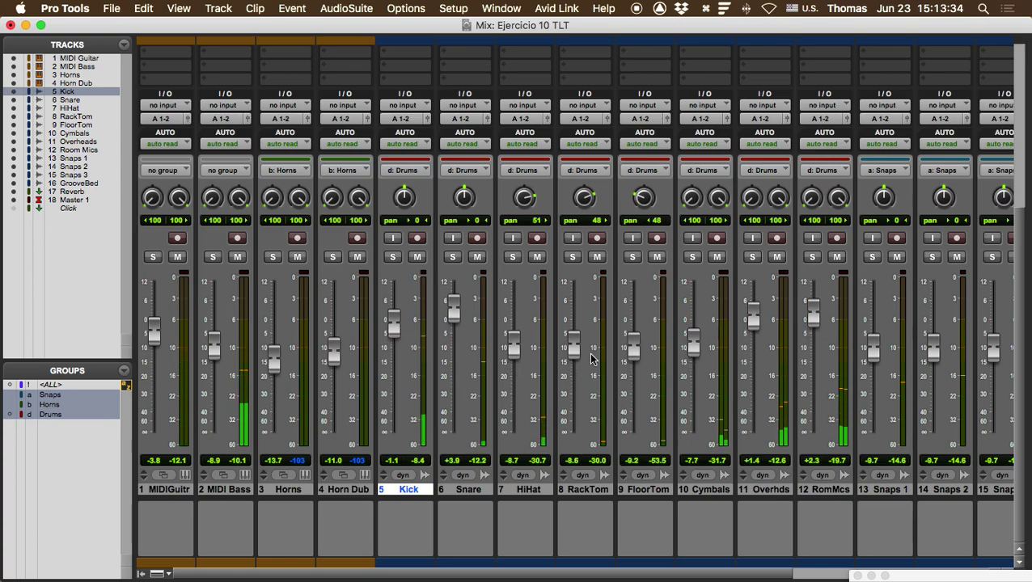
Solo and unsolo Snaps 1 twice to check it, and set the Snaps group's faders to -4.6
{"action": "scroll", "coordinate": [591, 359], "scroll_direction": "right", "scroll_amount": 5}
{"action": "mouse_move", "coordinate": [900, 354]}
{"action": "left_mouse_down"}
{"action": "mouse_move", "coordinate": [897, 345]}
{"action": "mouse_move", "coordinate": [896, 357]}
{"action": "left_mouse_up"}
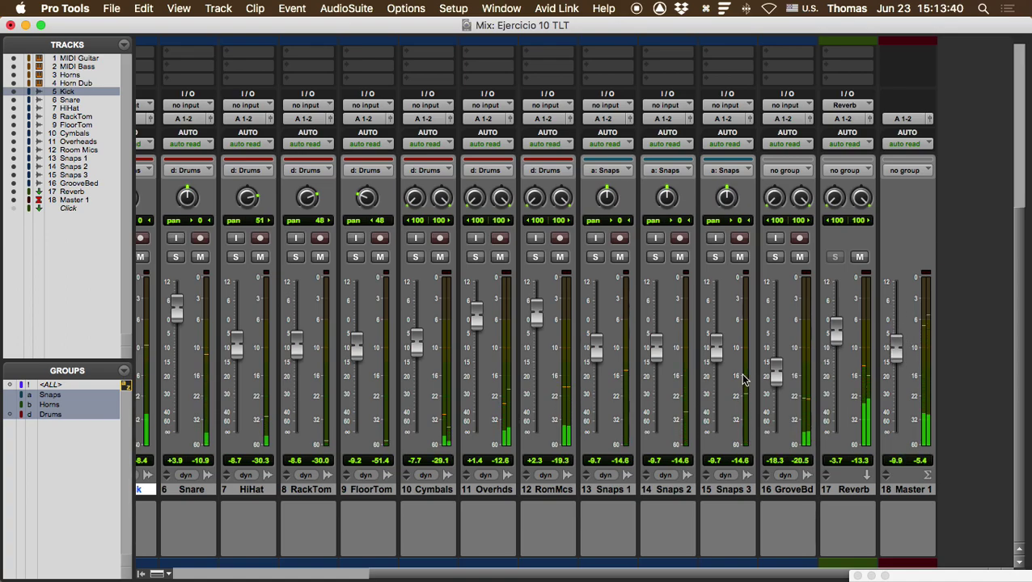
{"action": "left_click_drag", "start_coordinate": [657, 351], "coordinate": [657, 329]}
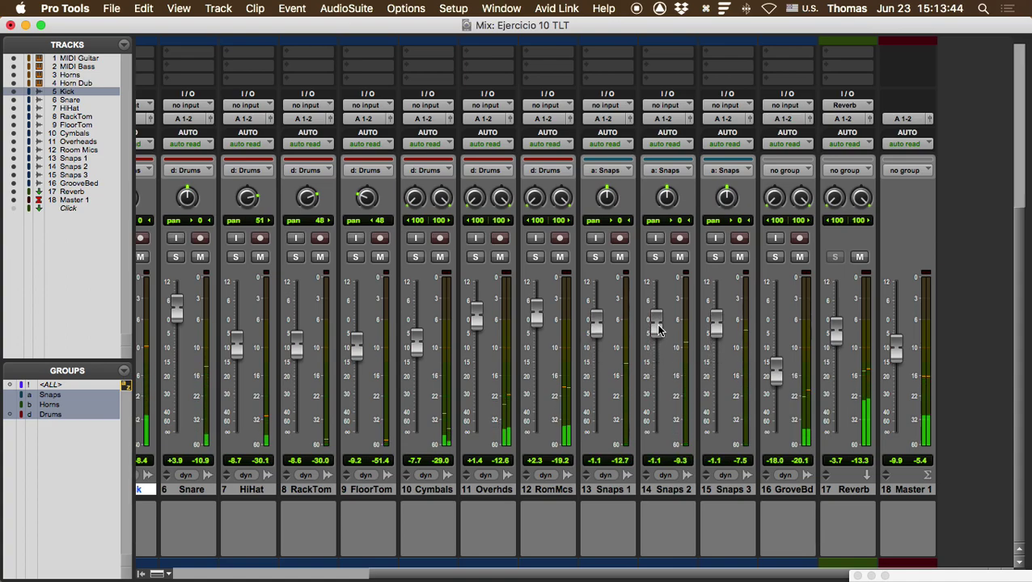
{"action": "left_click", "coordinate": [595, 258]}
{"action": "left_click", "coordinate": [595, 258]}
{"action": "left_click", "coordinate": [595, 258]}
{"action": "left_click", "coordinate": [595, 258]}
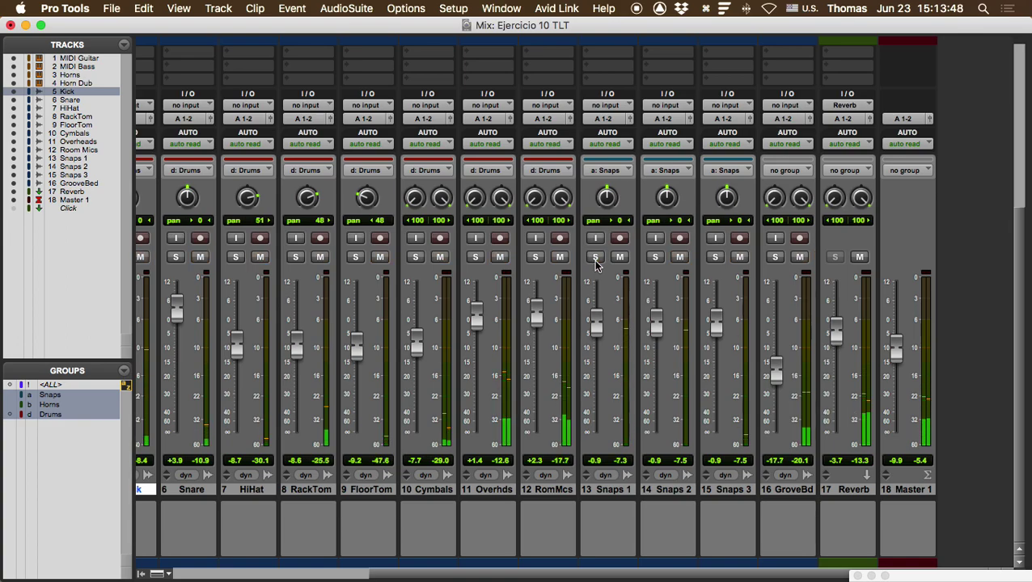
{"action": "left_click_drag", "start_coordinate": [595, 322], "coordinate": [595, 334]}
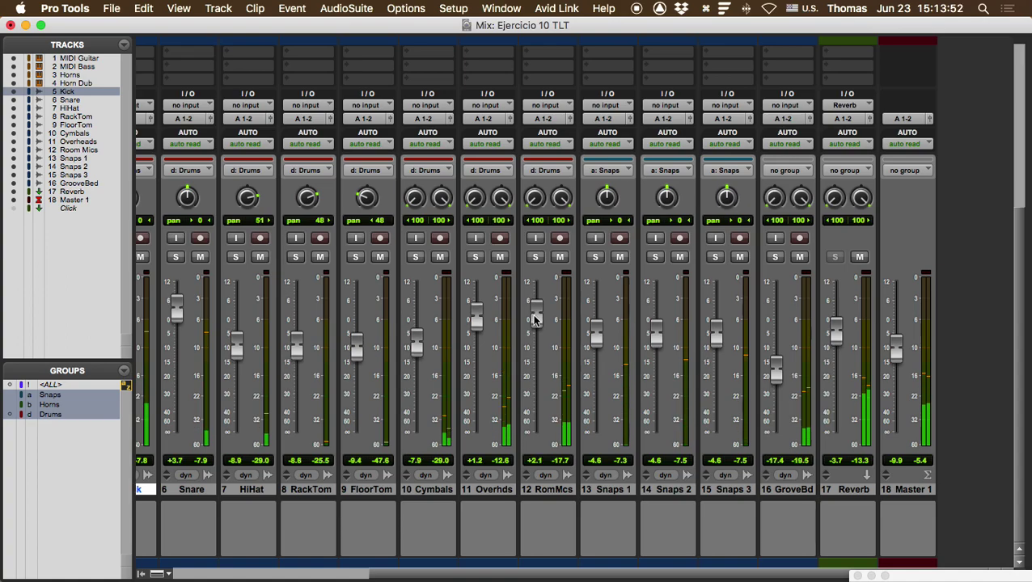
Return to Narrow Mix view and adjust the grouped faders to -3.9 on Kick and -11.0 on Horns
{"action": "key", "text": "alt+super+m"}
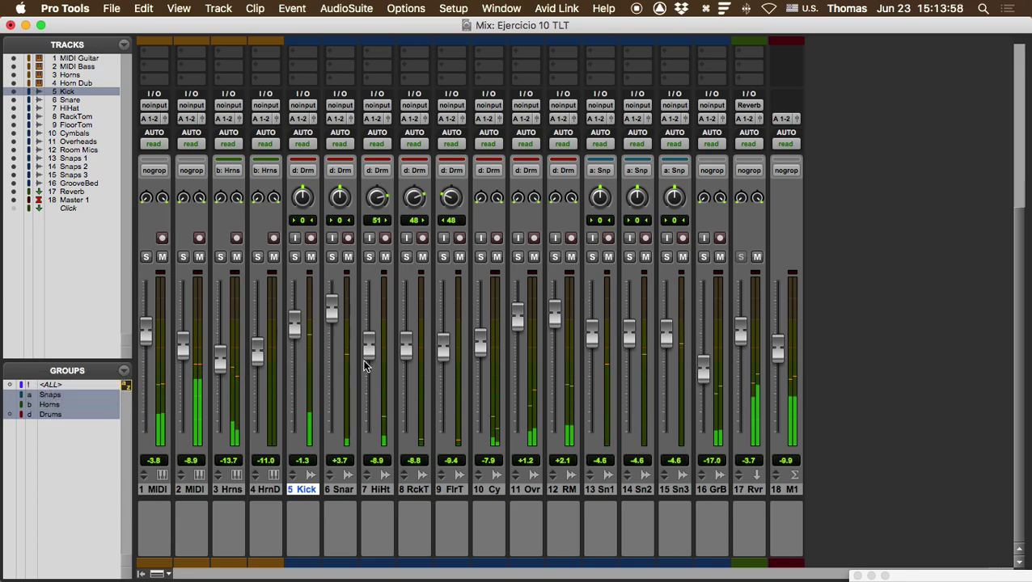
{"action": "left_click_drag", "start_coordinate": [330, 310], "coordinate": [329, 320]}
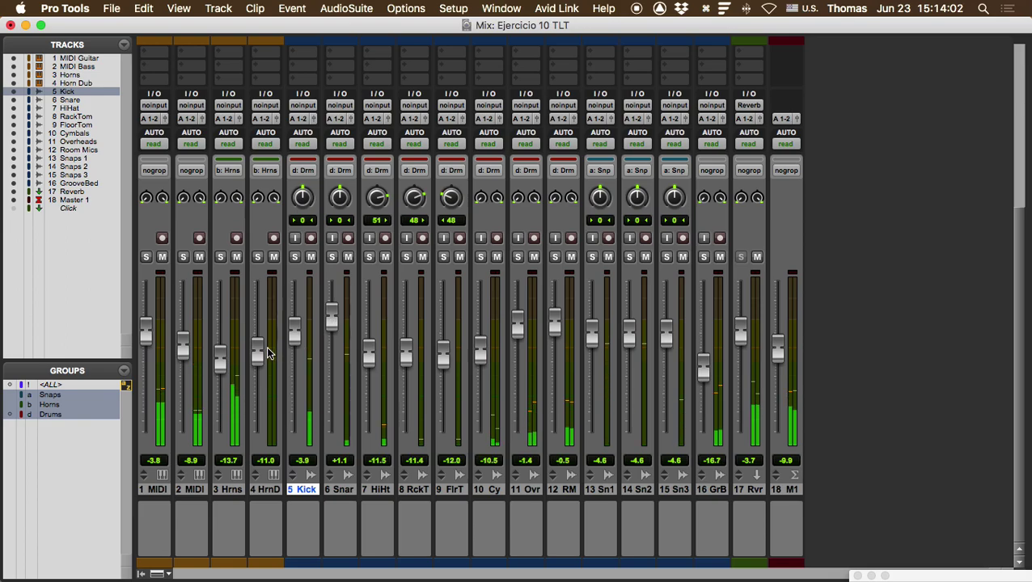
{"action": "left_click_drag", "start_coordinate": [215, 368], "coordinate": [219, 356]}
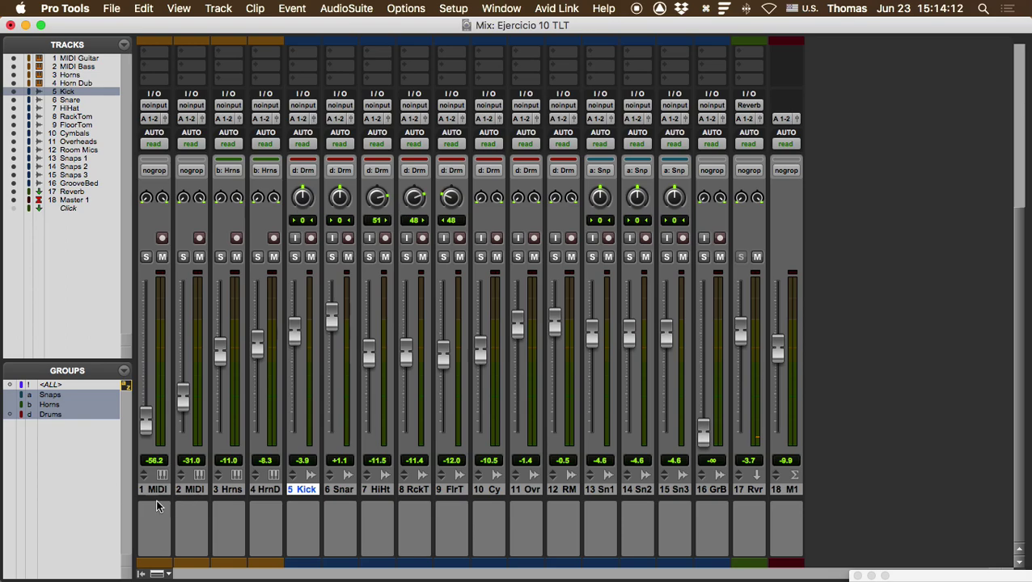
Examine the attributes of the Snaps group in its Modify Groups settings and accept them
{"action": "right_click", "coordinate": [61, 394]}
{"action": "left_click", "coordinate": [58, 423]}
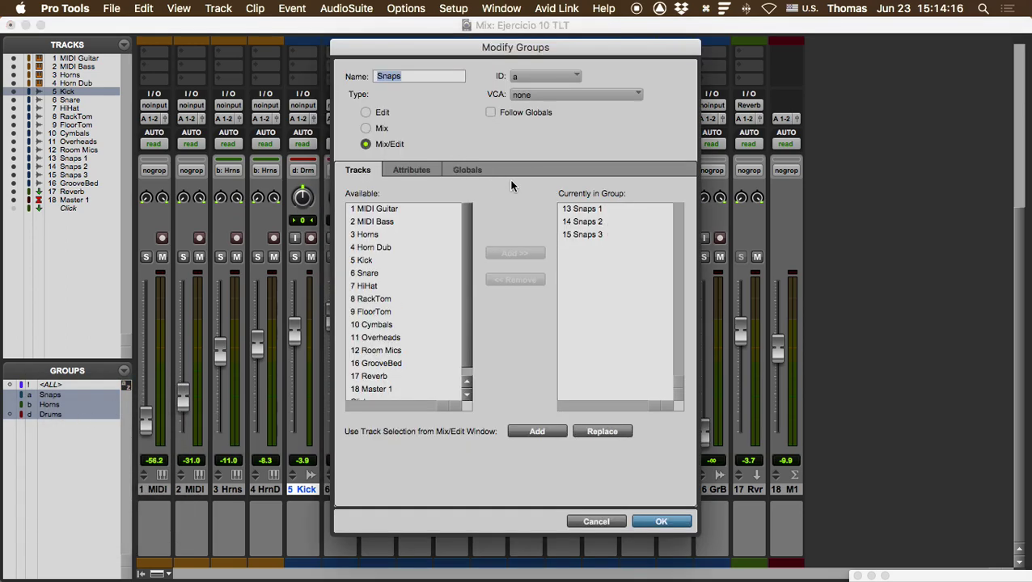
{"action": "left_click", "coordinate": [414, 170]}
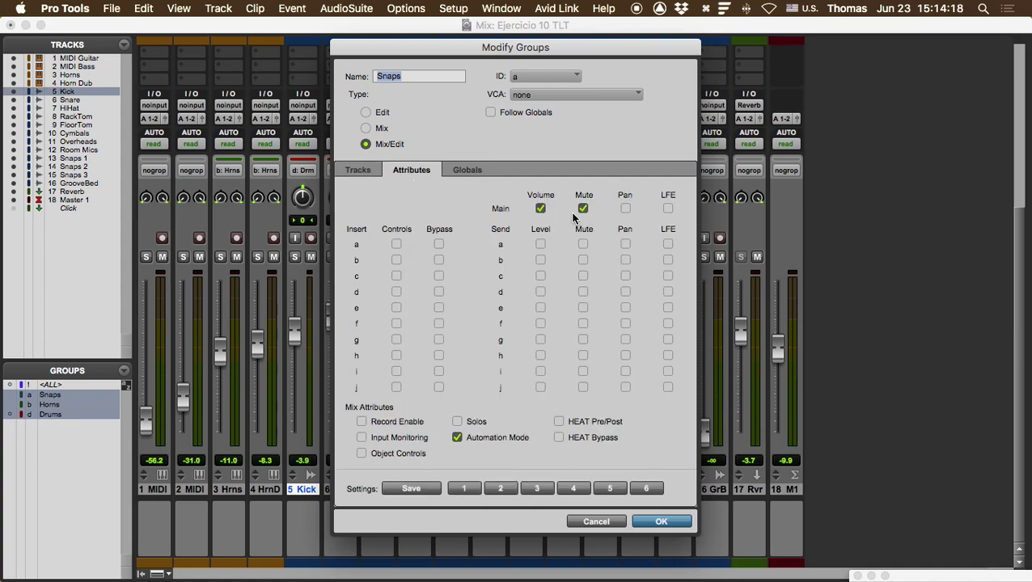
{"action": "left_click", "coordinate": [661, 523]}
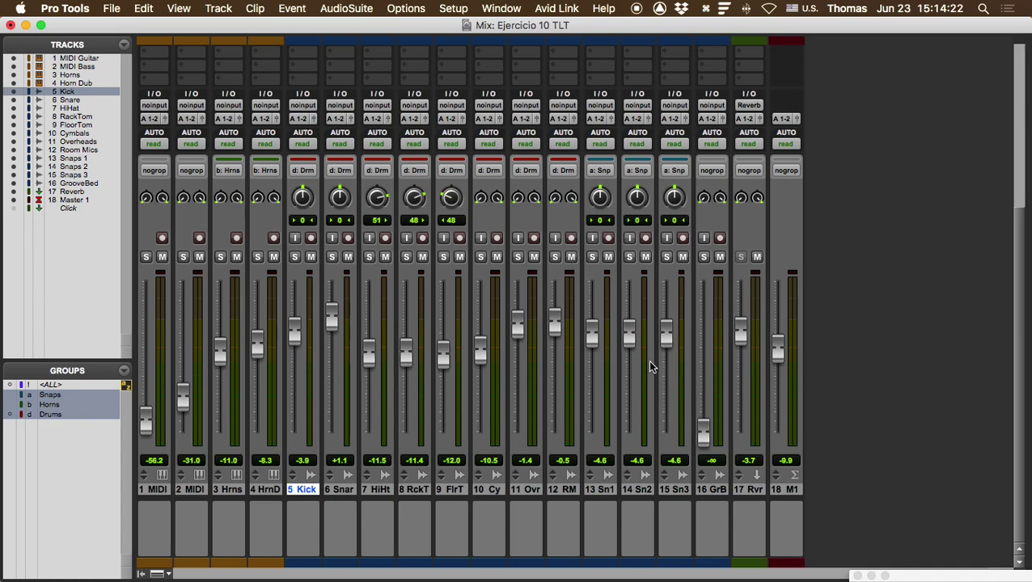
Mute and unmute Snaps 2 twice, and lower the Drums group's faders to -11.0 on Cymbals
{"action": "left_click", "coordinate": [645, 257]}
{"action": "left_click", "coordinate": [645, 259]}
{"action": "left_click", "coordinate": [645, 259]}
{"action": "left_click", "coordinate": [646, 258]}
{"action": "left_click_drag", "start_coordinate": [482, 346], "coordinate": [479, 356]}
Mute and unmute Horn Dub three times to test the linked mutes of the Horns group
{"action": "left_click", "coordinate": [273, 257]}
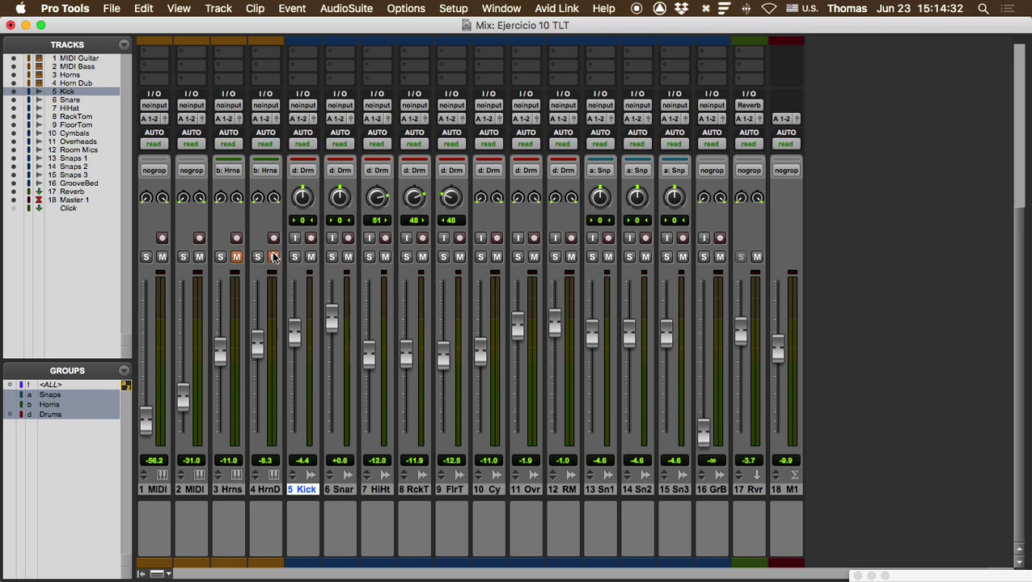
{"action": "left_click", "coordinate": [273, 257]}
{"action": "left_click", "coordinate": [274, 257]}
{"action": "left_click", "coordinate": [273, 257]}
{"action": "left_click", "coordinate": [273, 257]}
{"action": "left_click", "coordinate": [274, 257]}
Examine the attributes, globals and member tracks of the Horns group in its Modify Groups settings, and cancel without changes
{"action": "right_click", "coordinate": [62, 398]}
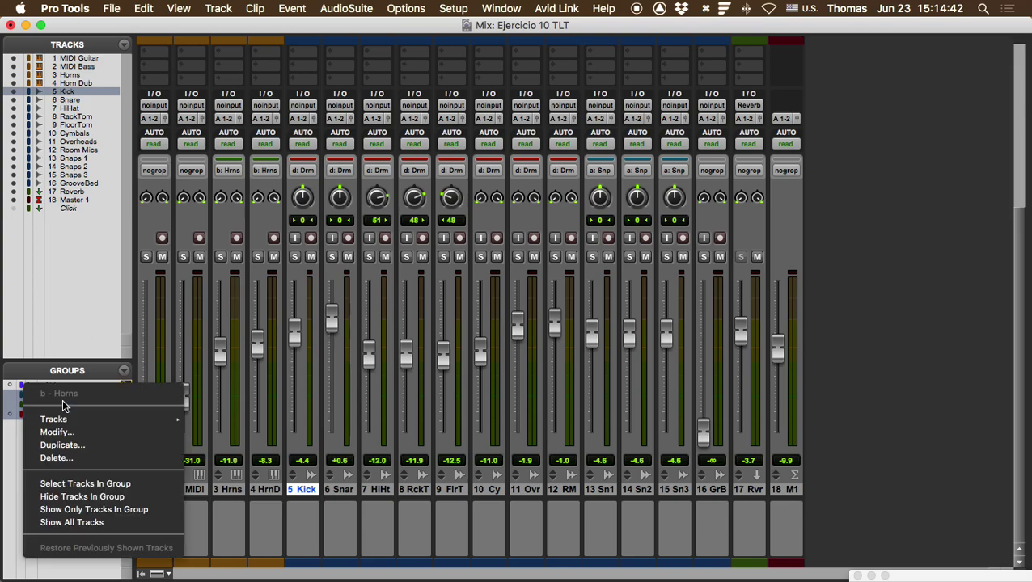
{"action": "right_click", "coordinate": [63, 410]}
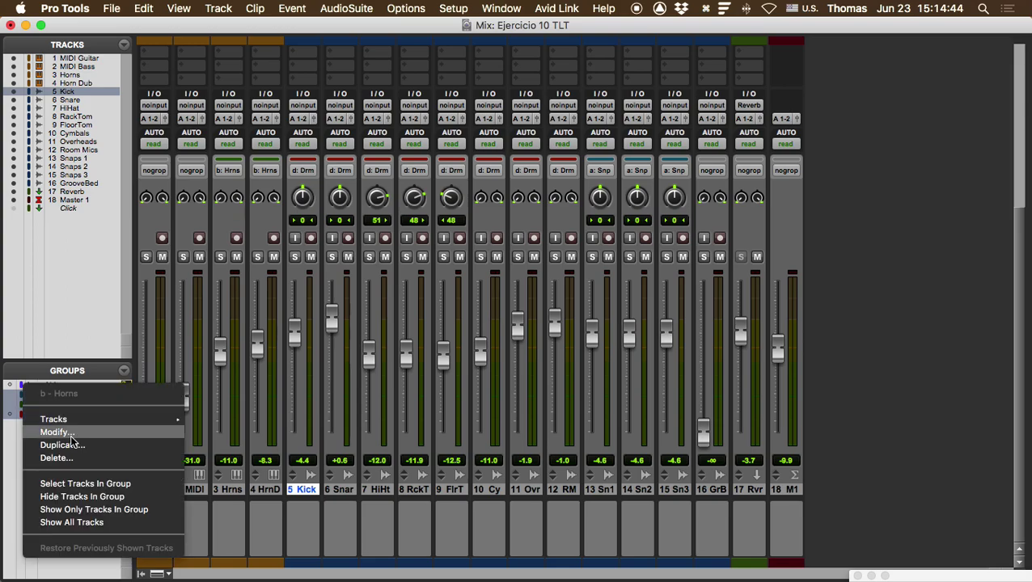
{"action": "left_click", "coordinate": [69, 431]}
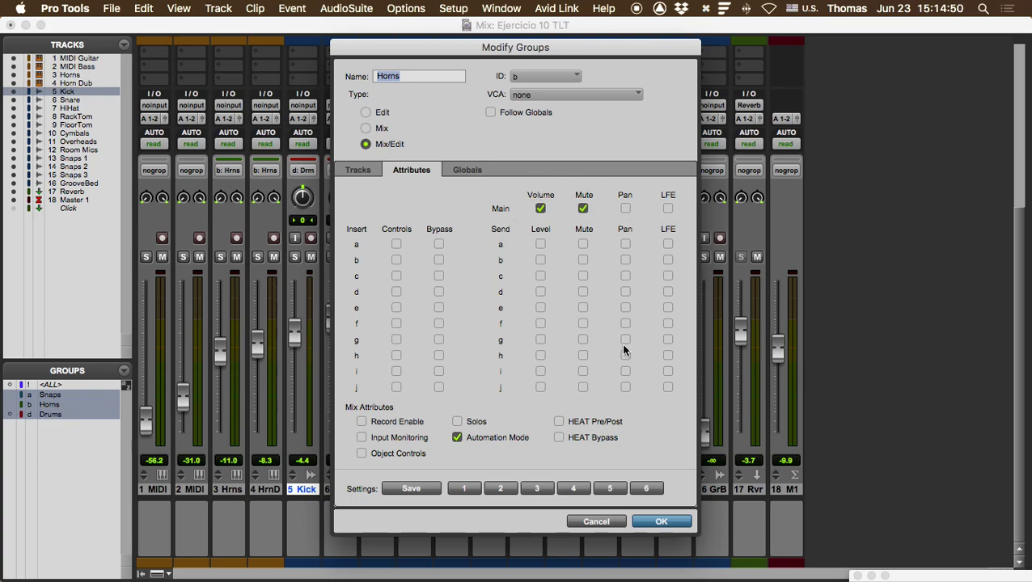
{"action": "left_click", "coordinate": [467, 175]}
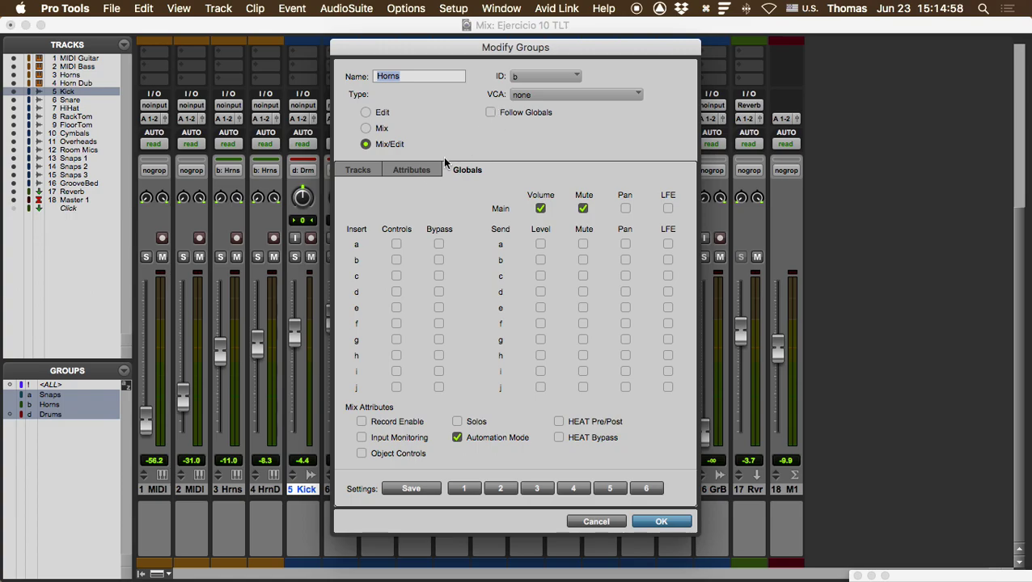
{"action": "left_click", "coordinate": [419, 175]}
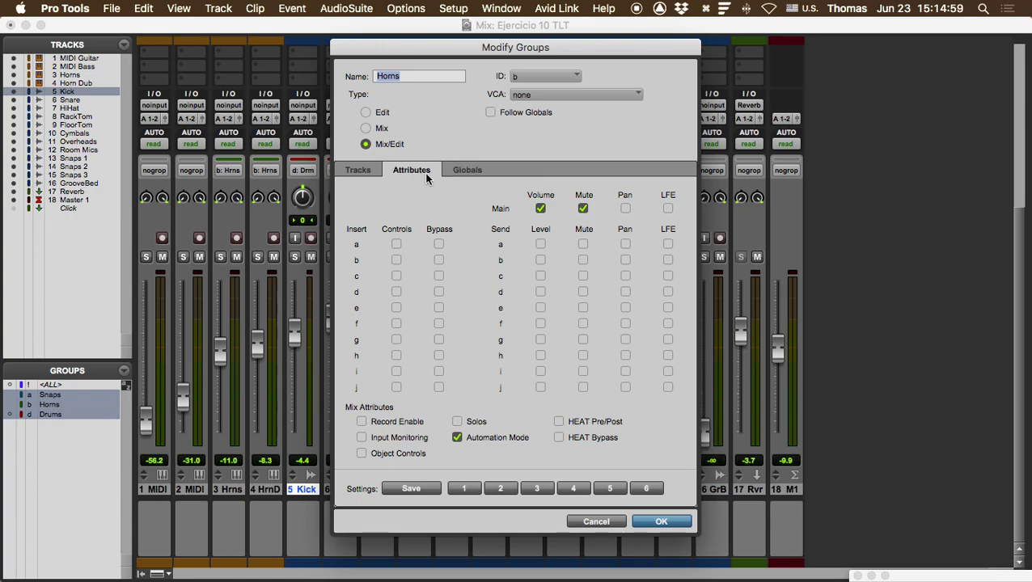
{"action": "left_click", "coordinate": [361, 174]}
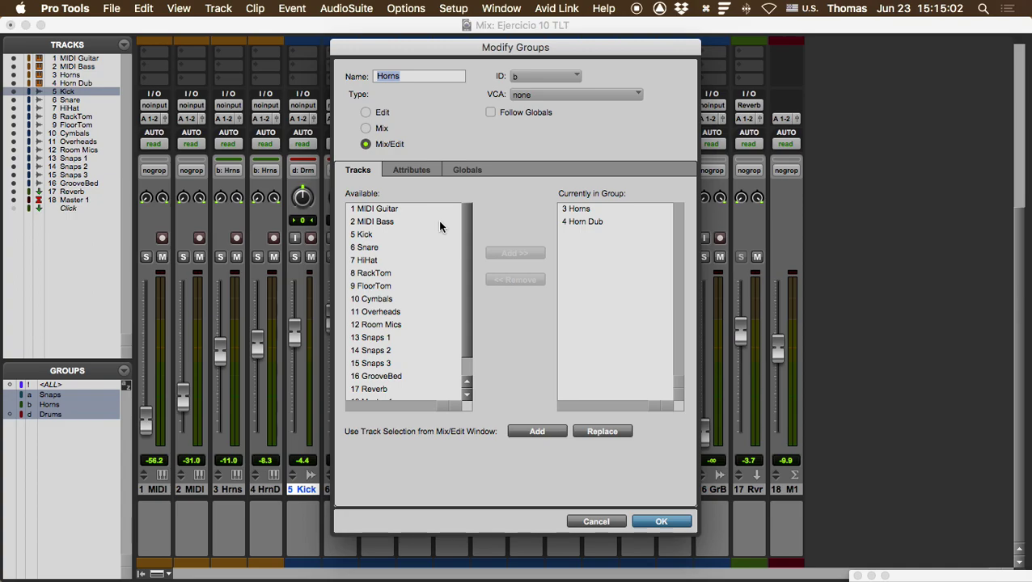
{"action": "left_click", "coordinate": [597, 521]}
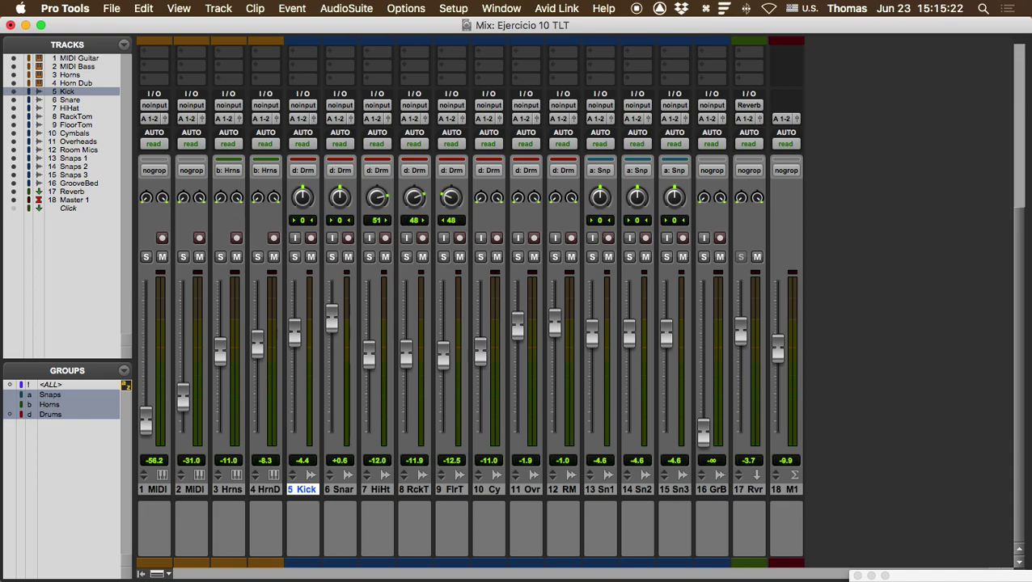
Suspend the Drums group, lower the FloorTom fader alone to -14.7, and reactivate the group
{"action": "left_click", "coordinate": [51, 414]}
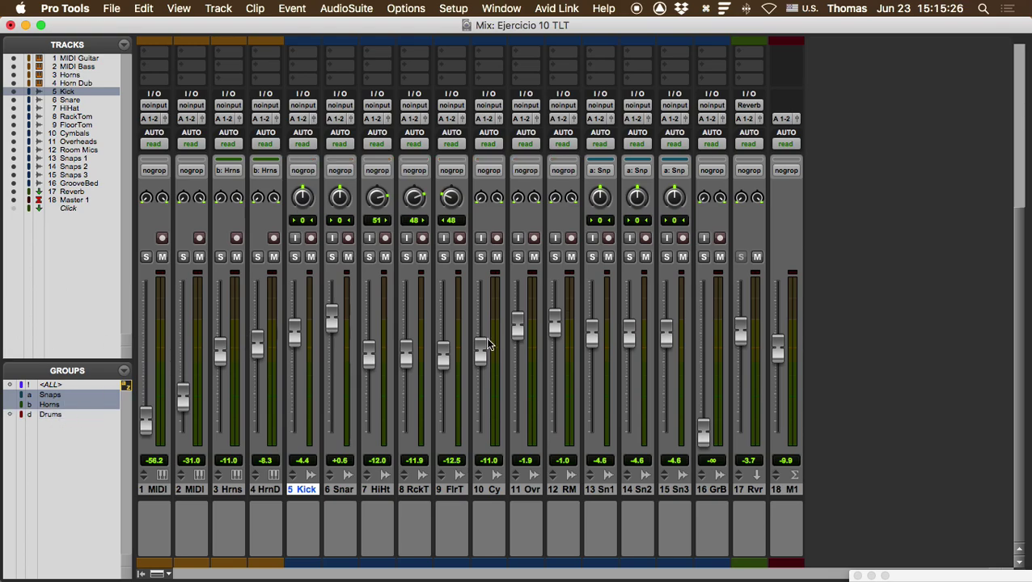
{"action": "left_click_drag", "start_coordinate": [443, 360], "coordinate": [442, 358]}
{"action": "left_click", "coordinate": [59, 413]}
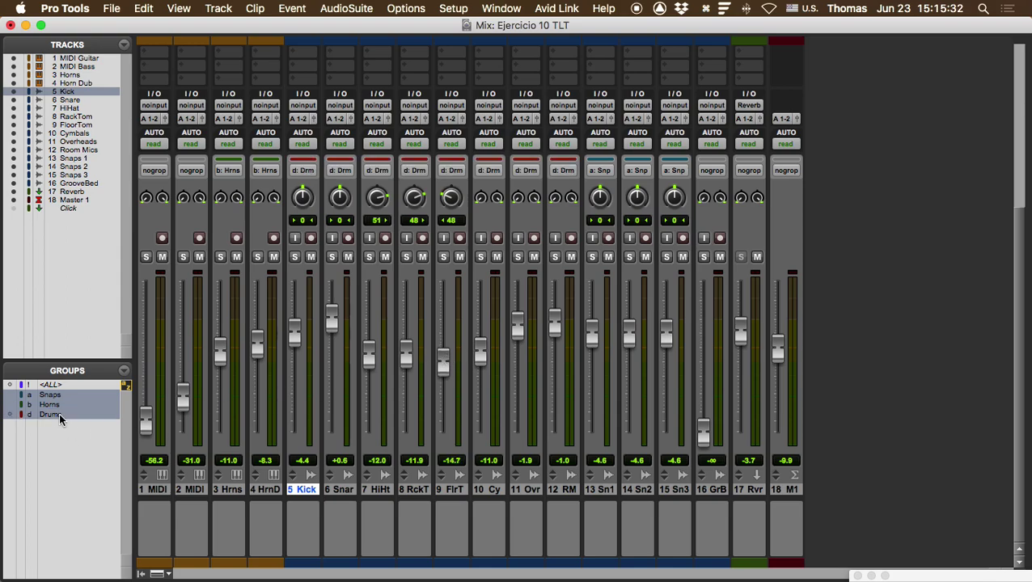
Leave Narrow Mix view, raise Snare alone to about +5.3 with Drums suspended, and reactivate the group and lower its faders to +4.0 on Snare
{"action": "key", "text": "alt+super+m"}
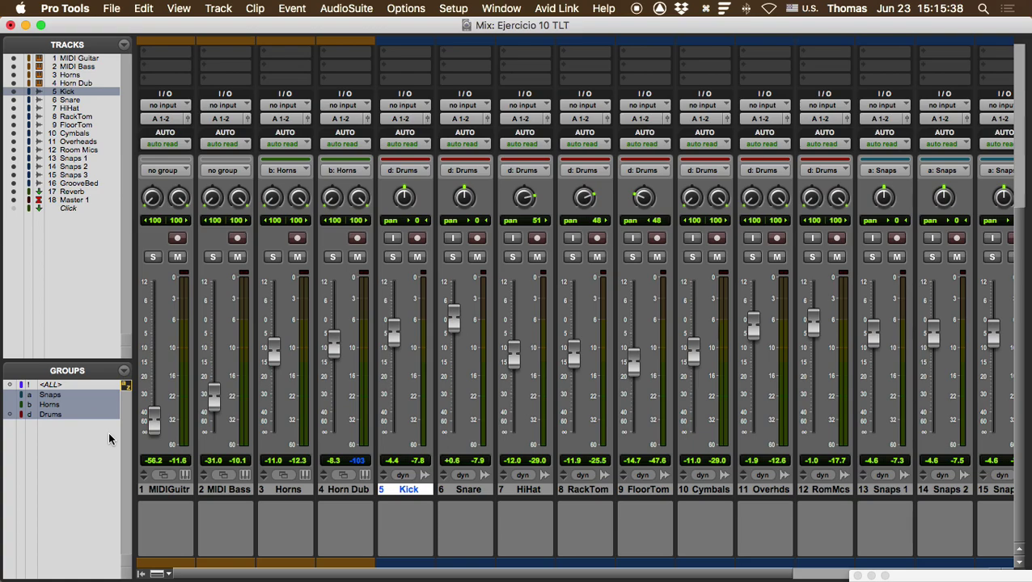
{"action": "left_click", "coordinate": [57, 413]}
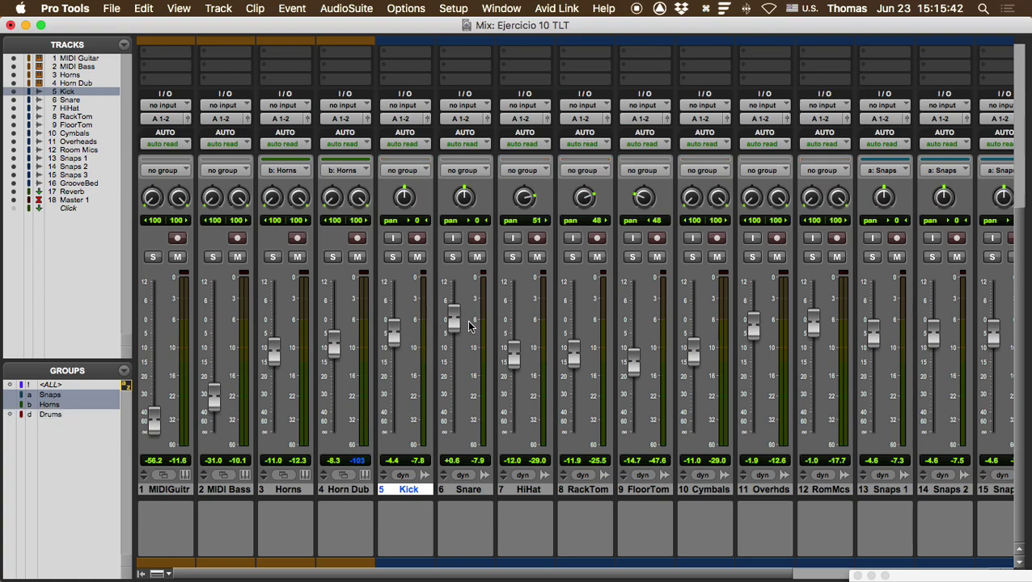
{"action": "left_click_drag", "start_coordinate": [452, 326], "coordinate": [457, 312]}
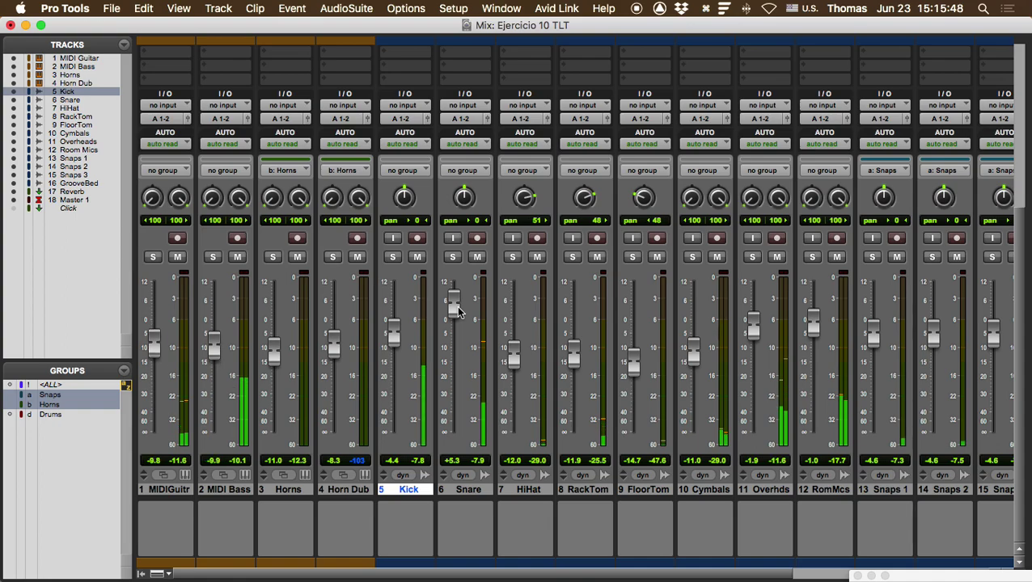
{"action": "left_click", "coordinate": [61, 414]}
{"action": "mouse_move", "coordinate": [451, 309]}
{"action": "left_mouse_down"}
{"action": "mouse_move", "coordinate": [453, 324]}
{"action": "mouse_move", "coordinate": [456, 314]}
{"action": "left_mouse_up"}
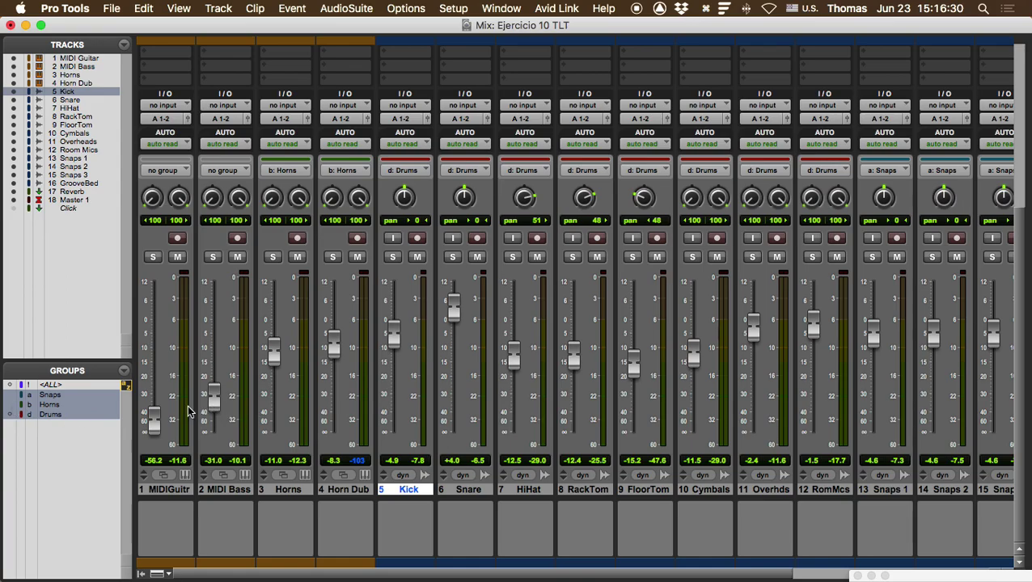
Locate the Reverb and Snaps 1 tracks, examine the Reverb send on Snaps 1, and close its send window
{"action": "scroll", "coordinate": [490, 417], "scroll_direction": "right", "scroll_amount": 5}
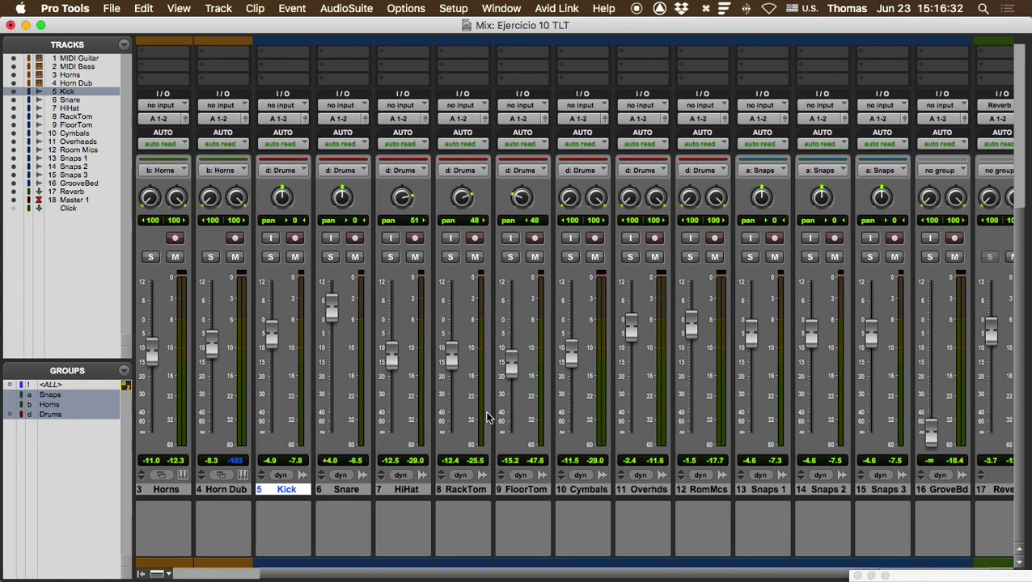
{"action": "left_click", "coordinate": [854, 489]}
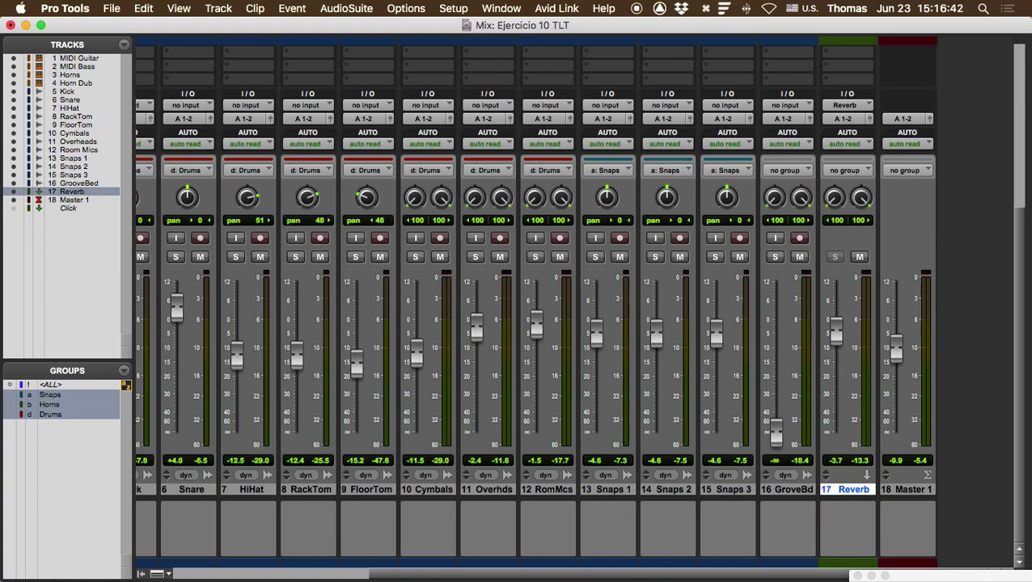
{"action": "left_click", "coordinate": [610, 490]}
{"action": "scroll", "coordinate": [610, 490], "scroll_direction": "up", "scroll_amount": 5}
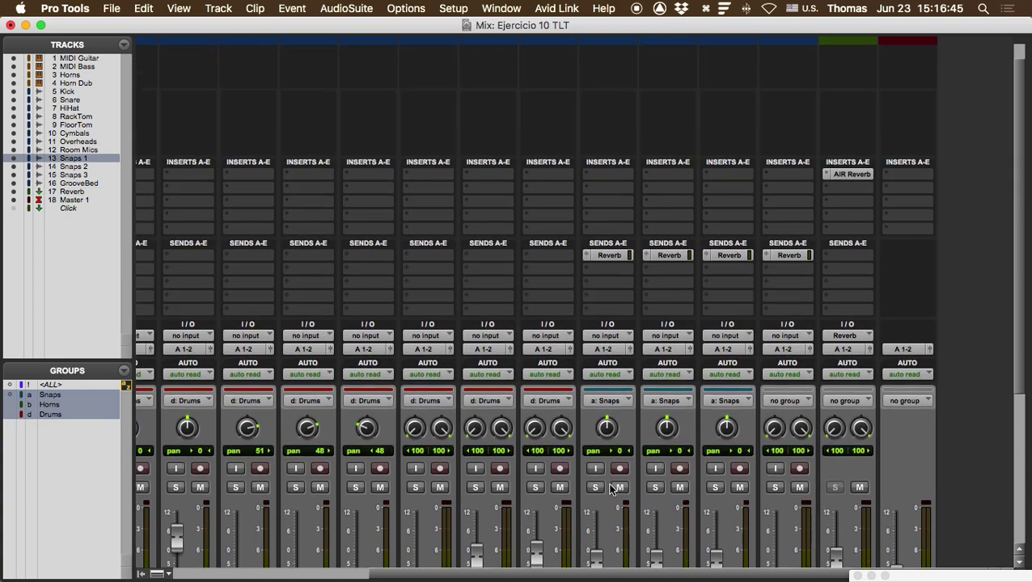
{"action": "left_click", "coordinate": [608, 256]}
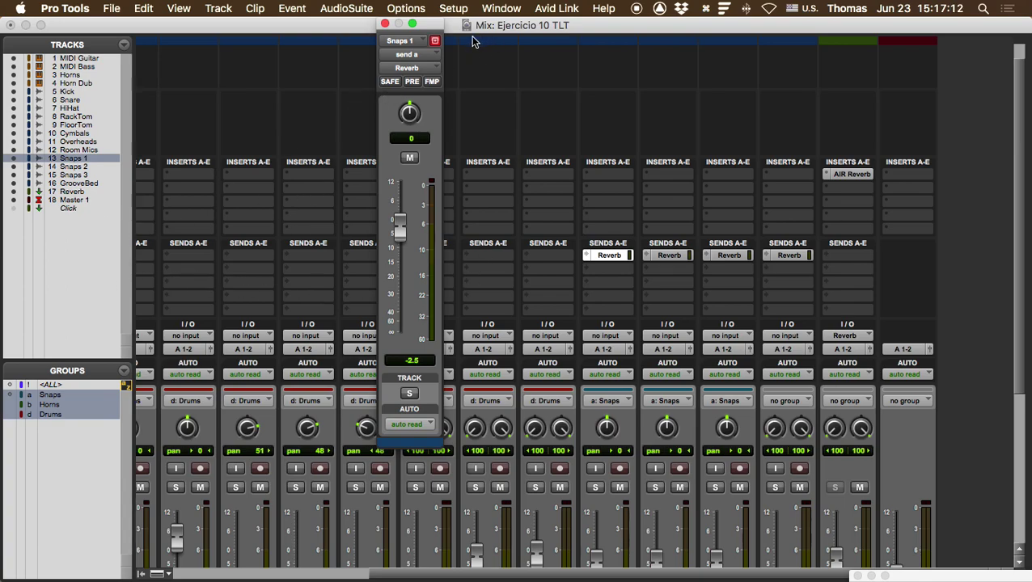
{"action": "left_click", "coordinate": [385, 25]}
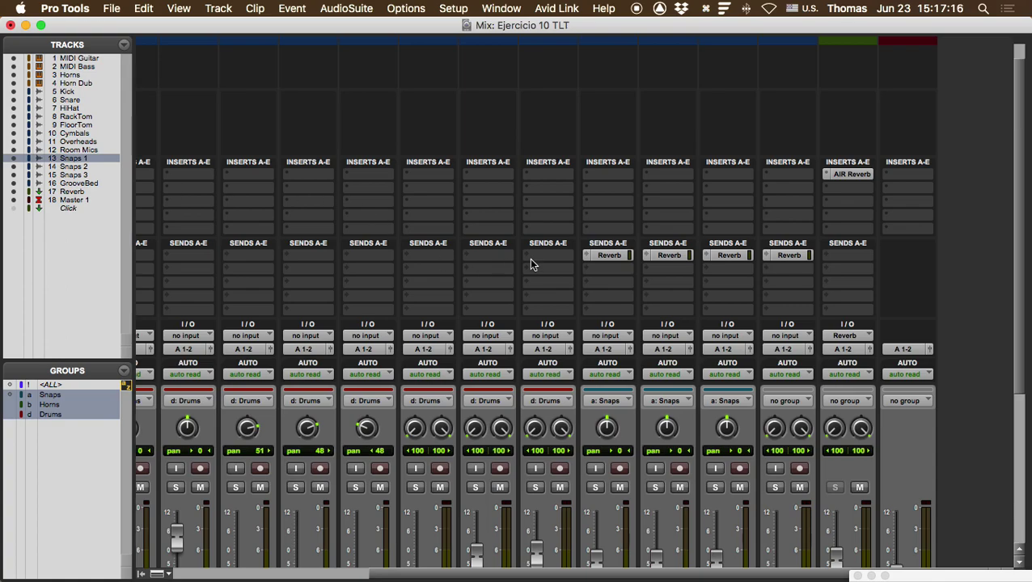
Reopen the Reverb send on Snaps 1 and test muting and unmuting it
{"action": "left_click", "coordinate": [610, 256]}
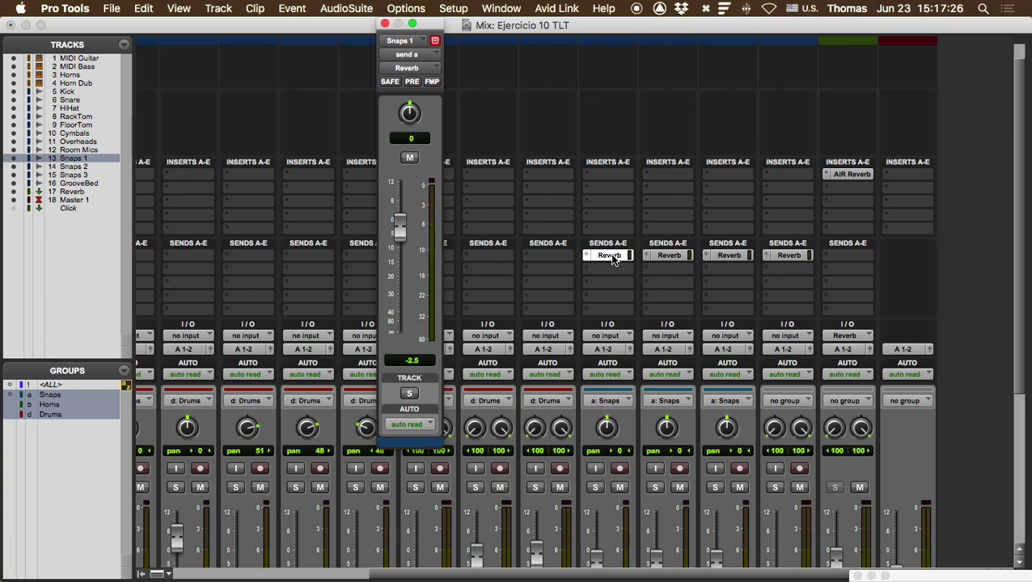
{"action": "right_click", "coordinate": [612, 256]}
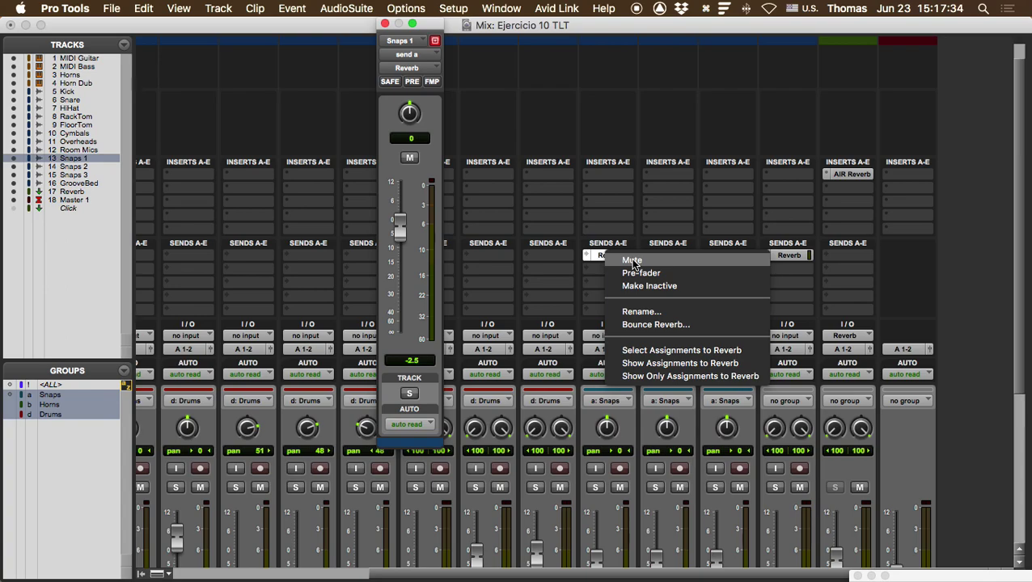
{"action": "left_click", "coordinate": [596, 265]}
{"action": "right_click", "coordinate": [612, 259]}
{"action": "left_click", "coordinate": [612, 260]}
{"action": "right_click", "coordinate": [612, 259]}
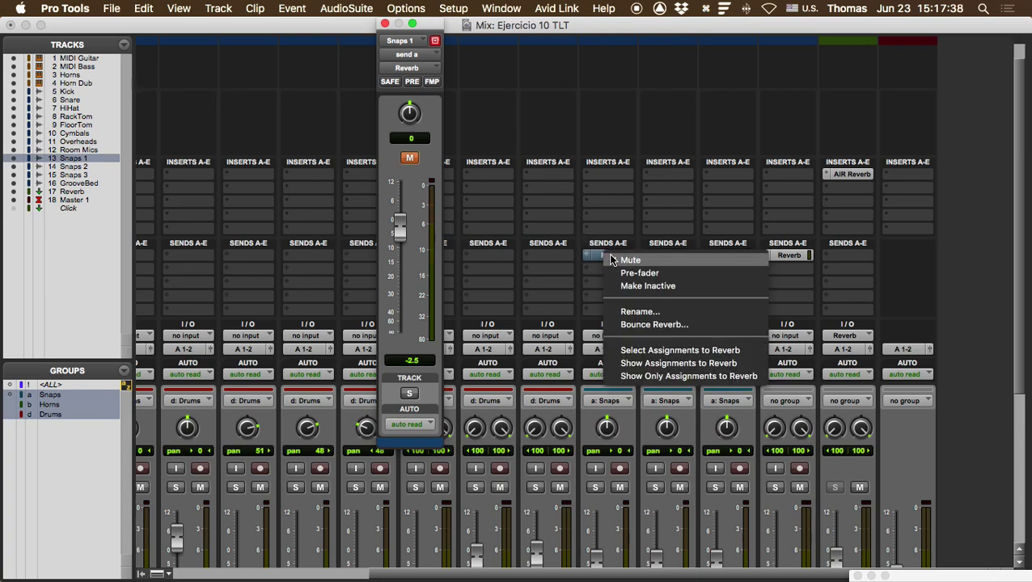
{"action": "left_click", "coordinate": [613, 259]}
Examine the assignment options of the Reverb send on Snaps 1 and close its send window
{"action": "left_click", "coordinate": [587, 254]}
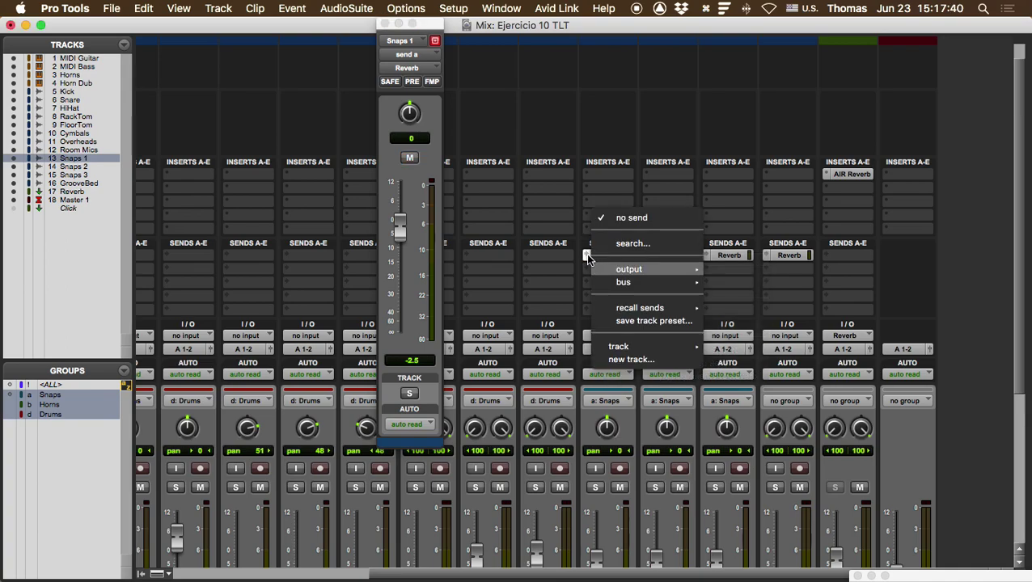
{"action": "right_click", "coordinate": [587, 258]}
{"action": "left_click", "coordinate": [588, 259]}
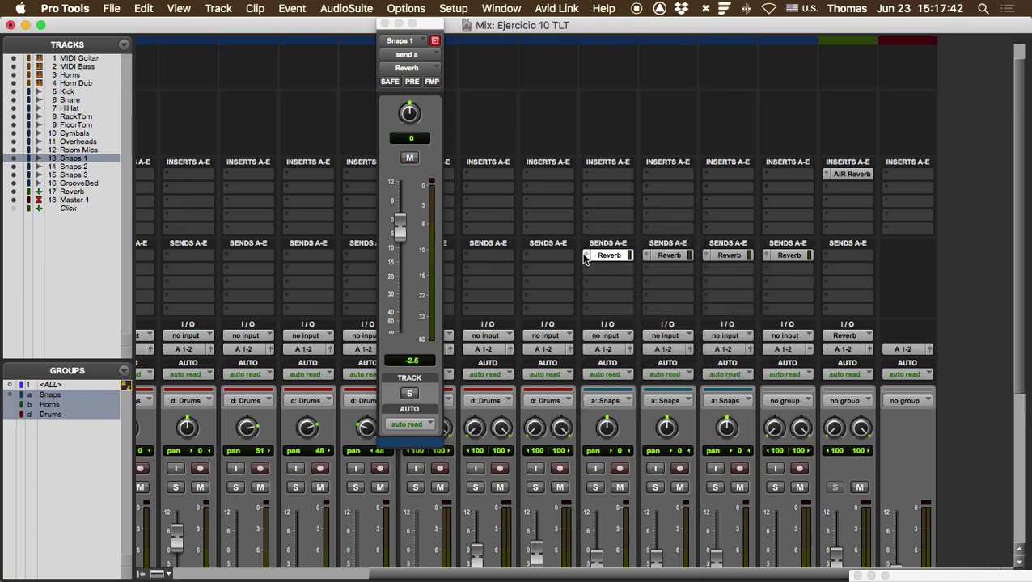
{"action": "right_click", "coordinate": [588, 259]}
{"action": "left_click", "coordinate": [587, 259]}
{"action": "left_click", "coordinate": [384, 25]}
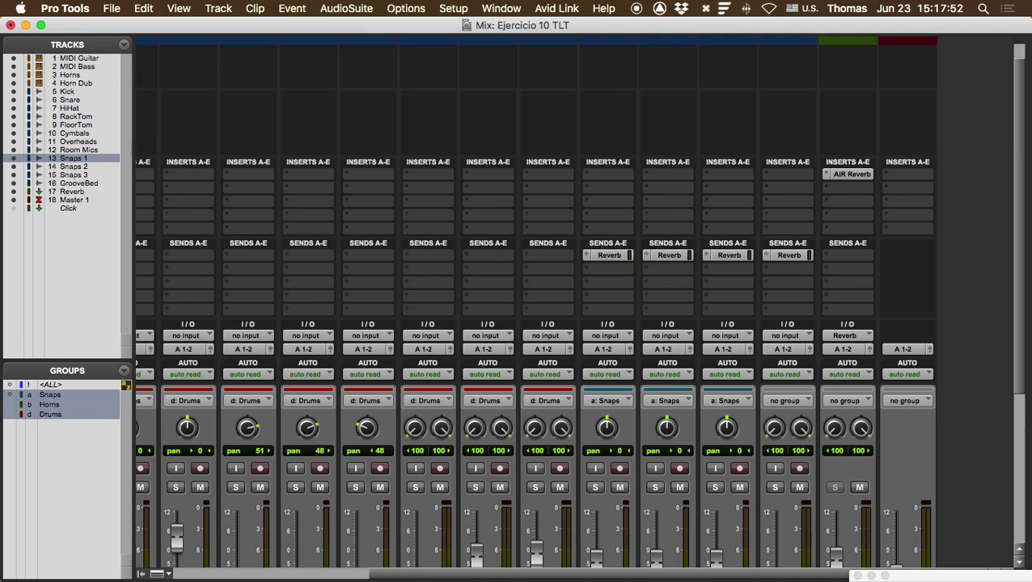
Add a second send on Snaps 1 to a new stereo Aux Input track named DDelay
{"action": "left_click", "coordinate": [660, 298]}
{"action": "left_click", "coordinate": [601, 300]}
{"action": "left_click", "coordinate": [611, 272]}
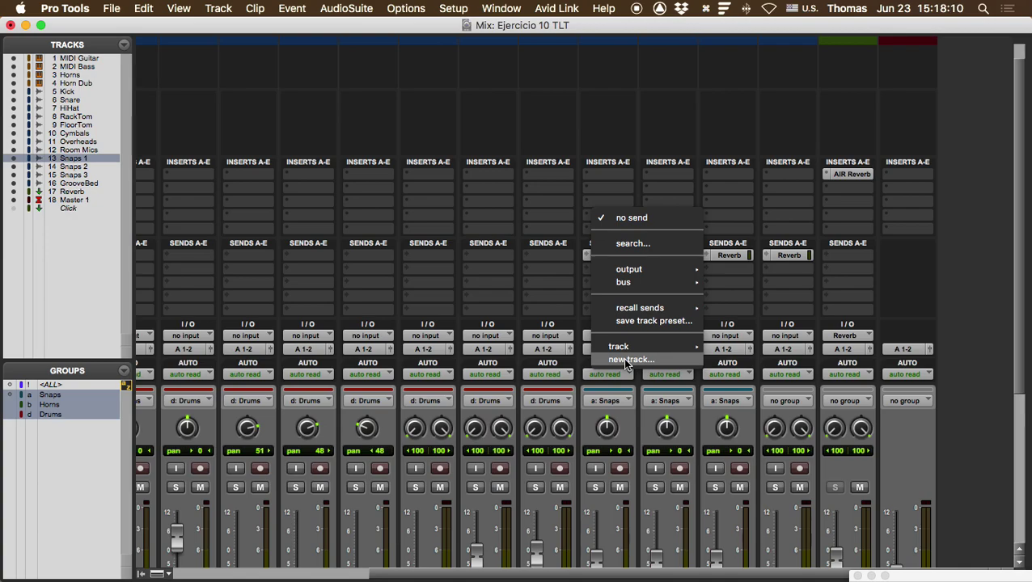
{"action": "left_click", "coordinate": [629, 359]}
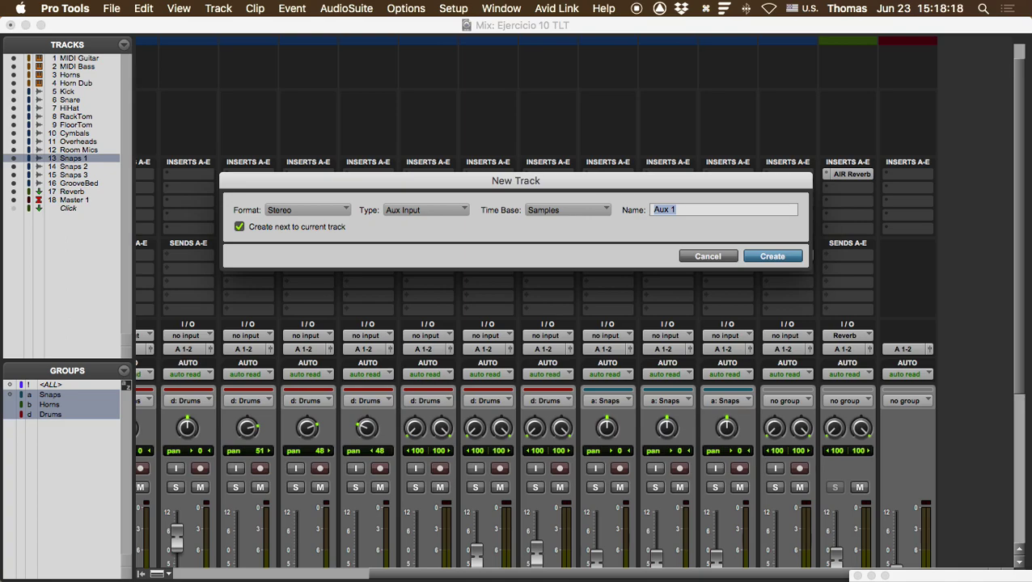
{"action": "type", "text": "DDelay"}
{"action": "left_click", "coordinate": [239, 226]}
{"action": "left_click", "coordinate": [773, 256]}
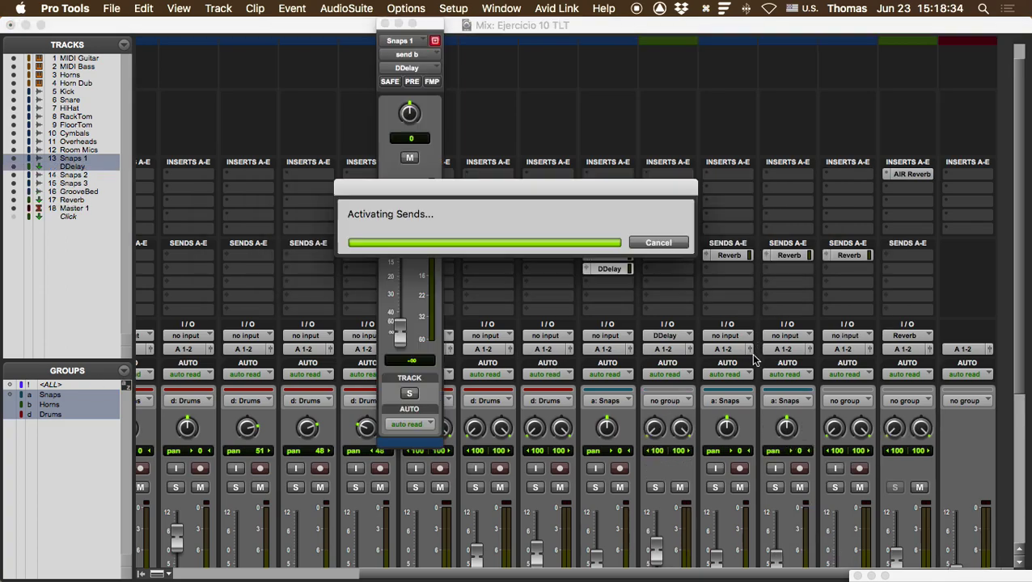
Move the DDelay track between the Reverb and Master 1 tracks
{"action": "scroll", "coordinate": [755, 360], "scroll_direction": "down", "scroll_amount": 3}
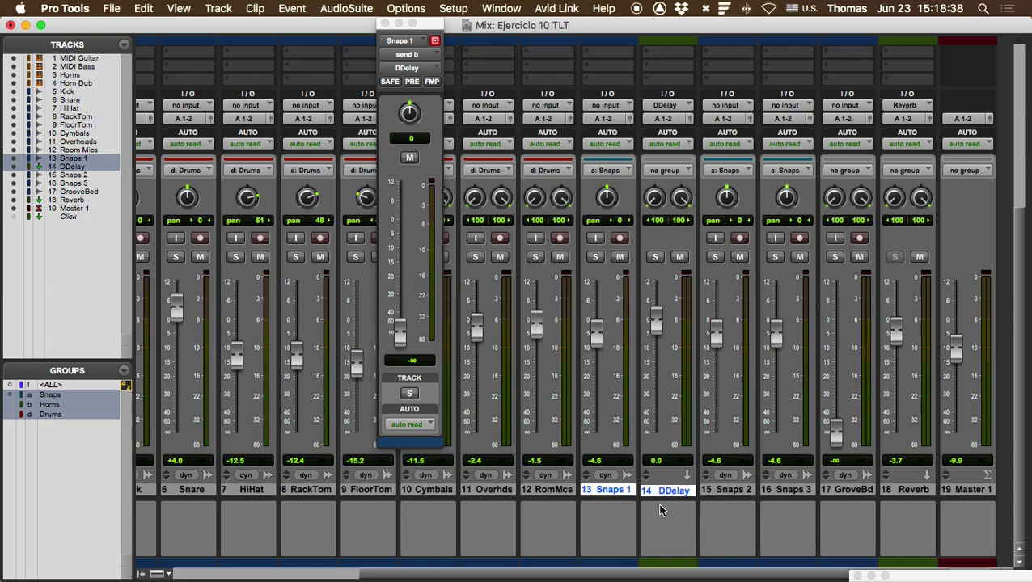
{"action": "left_click", "coordinate": [714, 489]}
{"action": "left_click_drag", "start_coordinate": [684, 493], "coordinate": [930, 489]}
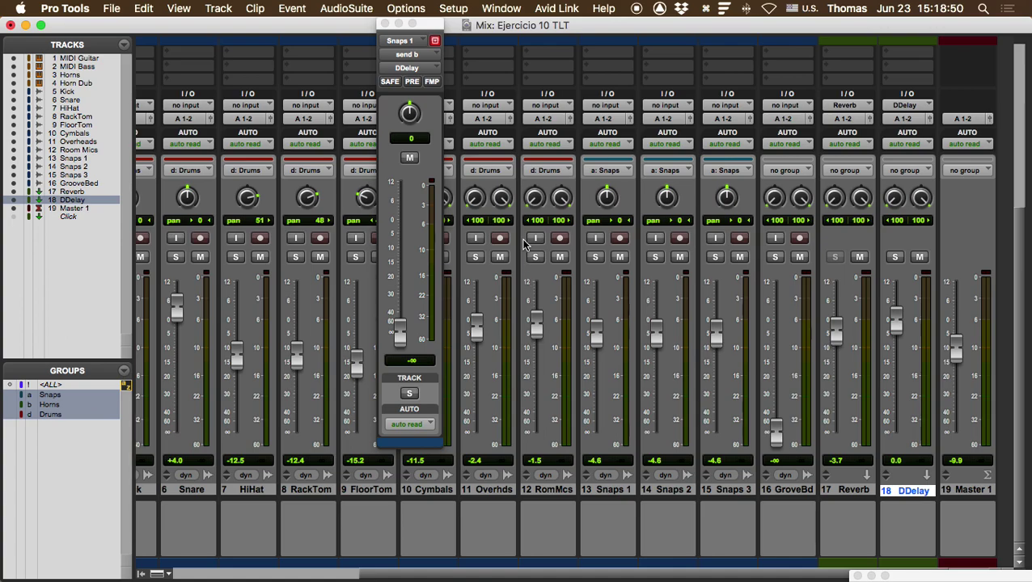
Set the DDelay send level on Snaps 1 to -7.5, recheck the send, and close its send window
{"action": "key", "text": "super+alt+ctrl+s"}
{"action": "key", "text": "super+alt+ctrl+i"}
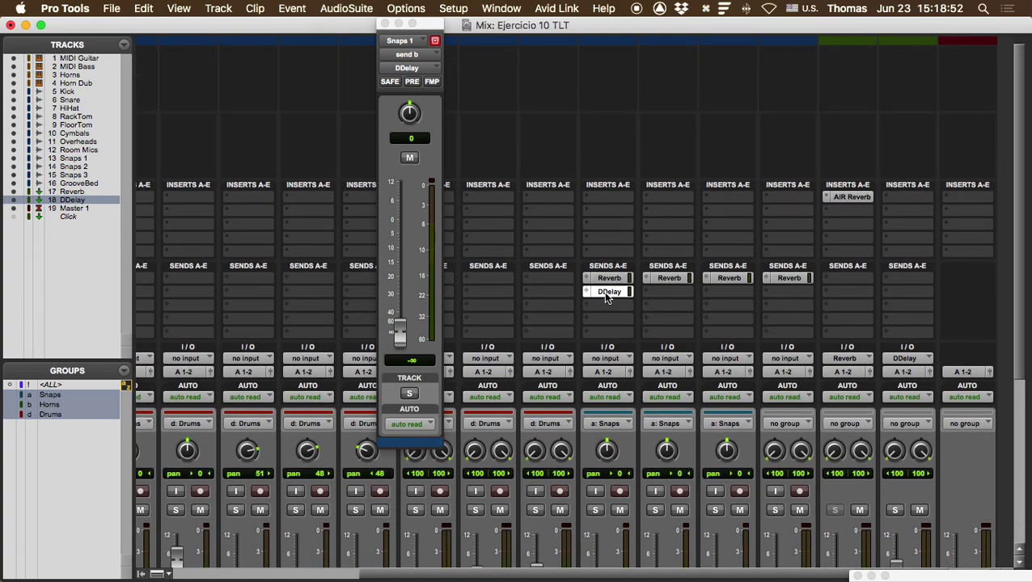
{"action": "left_click", "coordinate": [606, 291]}
{"action": "left_click", "coordinate": [606, 291]}
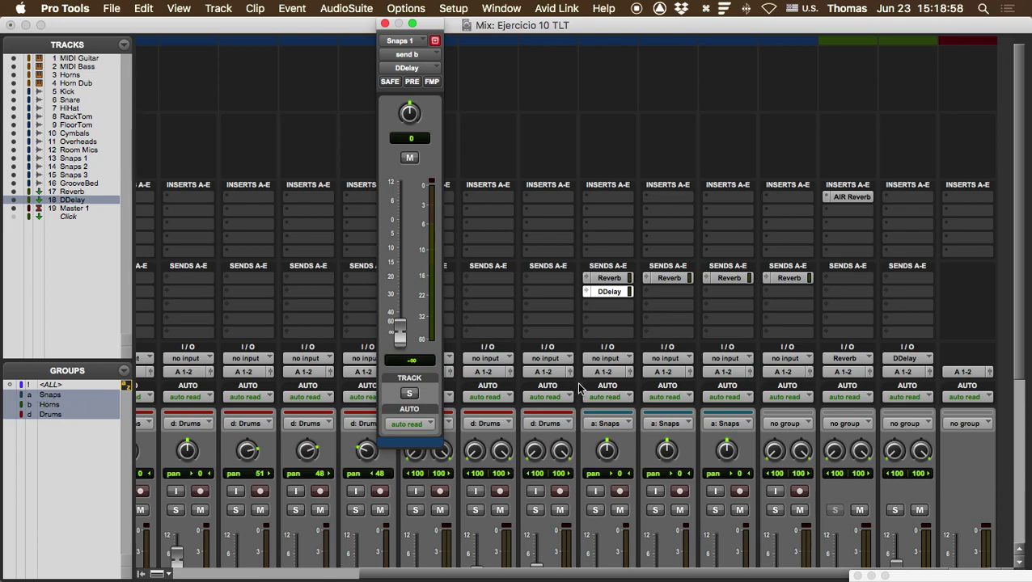
{"action": "left_click_drag", "start_coordinate": [400, 275], "coordinate": [402, 248]}
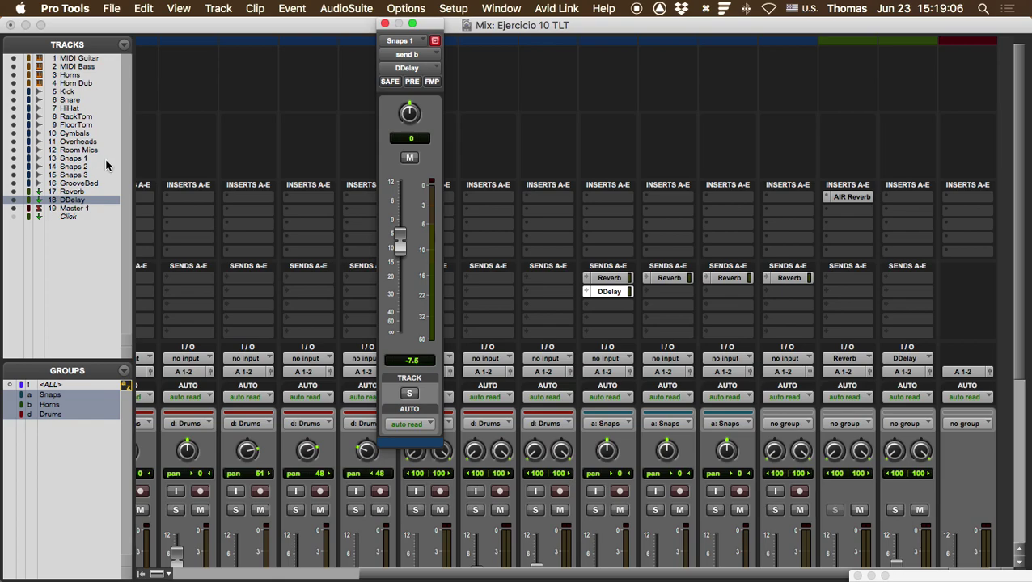
{"action": "left_click", "coordinate": [385, 24]}
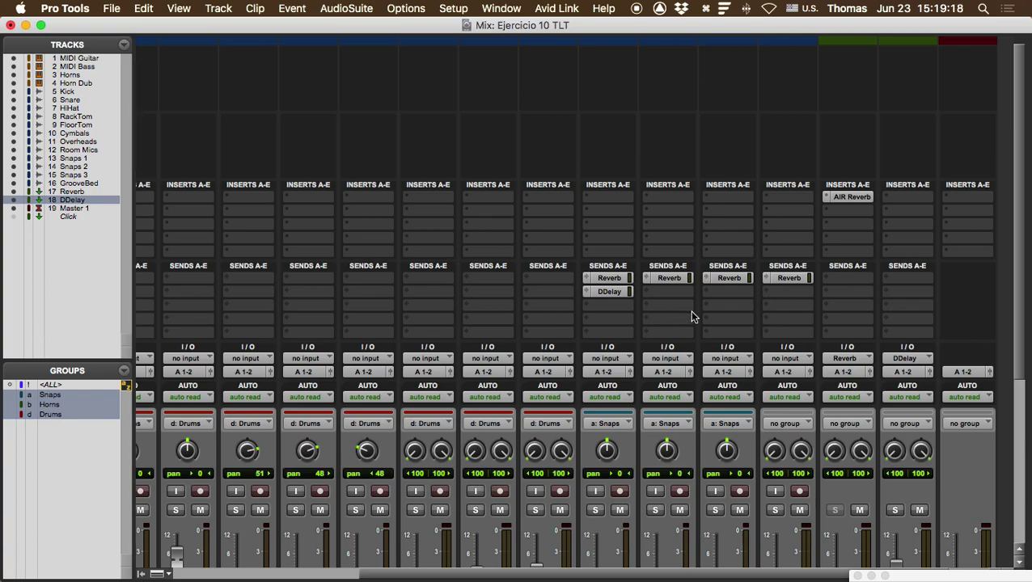
{"action": "left_click", "coordinate": [612, 292]}
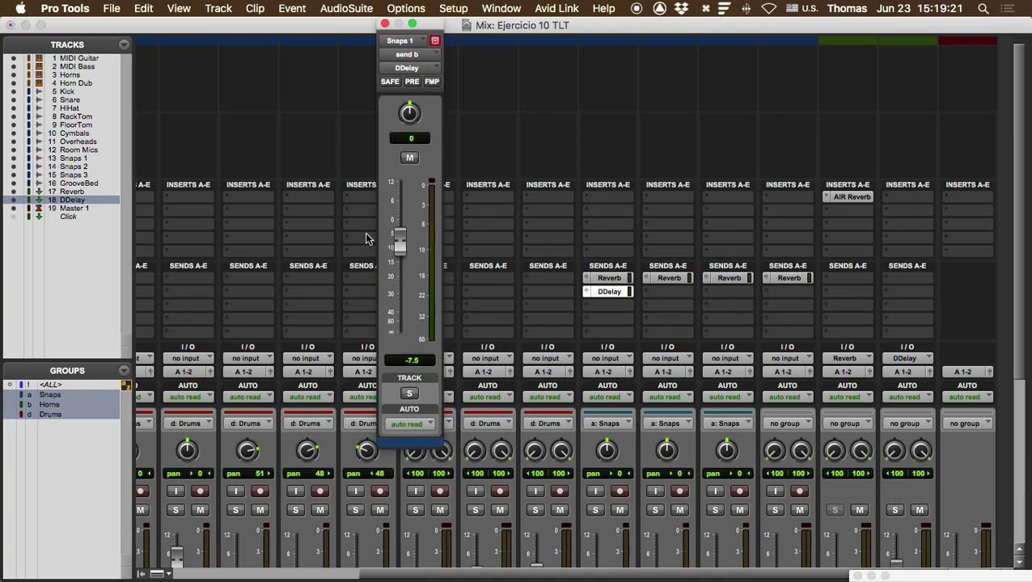
{"action": "left_click", "coordinate": [384, 25]}
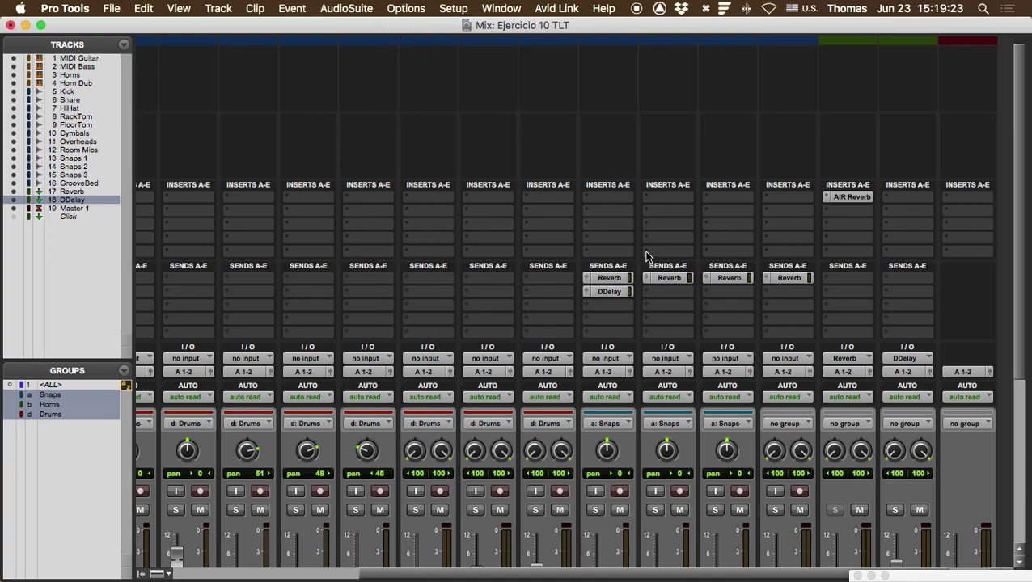
Show the DDelay send's inline controls on Snaps 1, set its level to -7.4, and close its send window
{"action": "left_click", "coordinate": [588, 292], "text": "super"}
{"action": "left_click_drag", "start_coordinate": [587, 320], "coordinate": [588, 321]}
{"action": "left_click", "coordinate": [598, 291]}
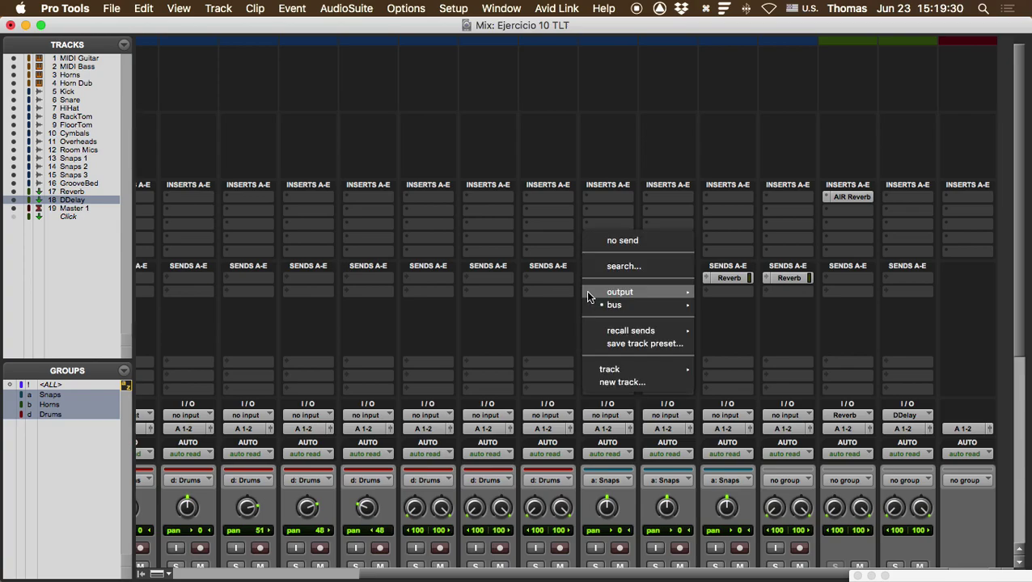
{"action": "key", "text": "Escape"}
{"action": "left_click", "coordinate": [612, 292]}
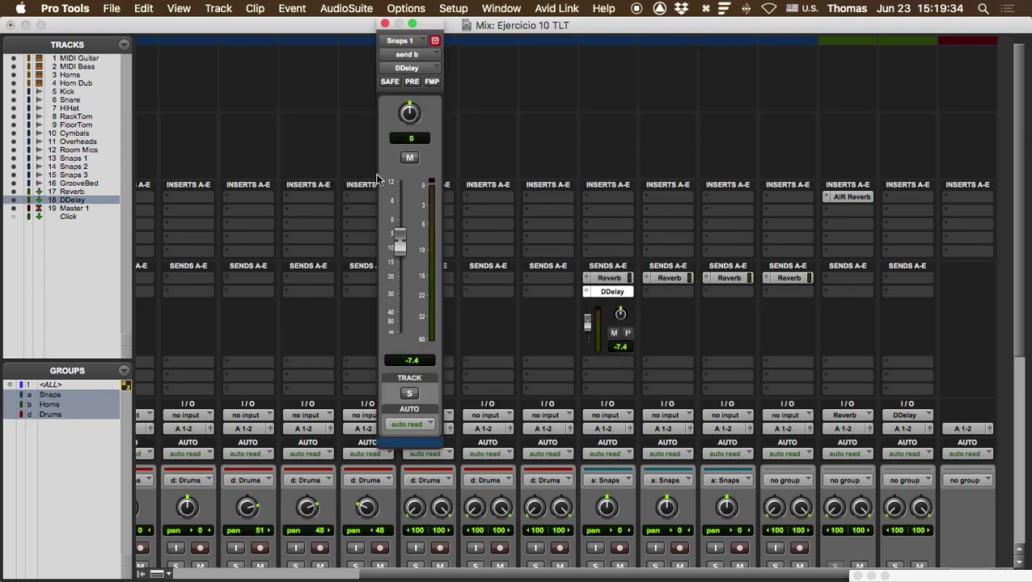
{"action": "left_click", "coordinate": [385, 25]}
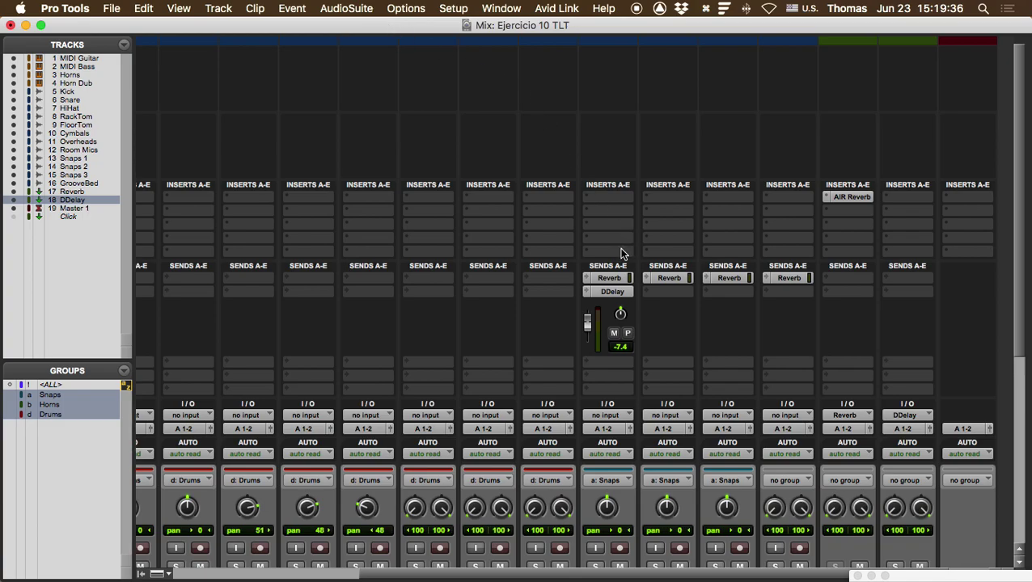
Copy the DDelay send from Snaps 1 to Snaps 2 and Snaps 3, and collapse the inline send controls
{"action": "left_click_drag", "start_coordinate": [605, 292], "coordinate": [727, 292]}
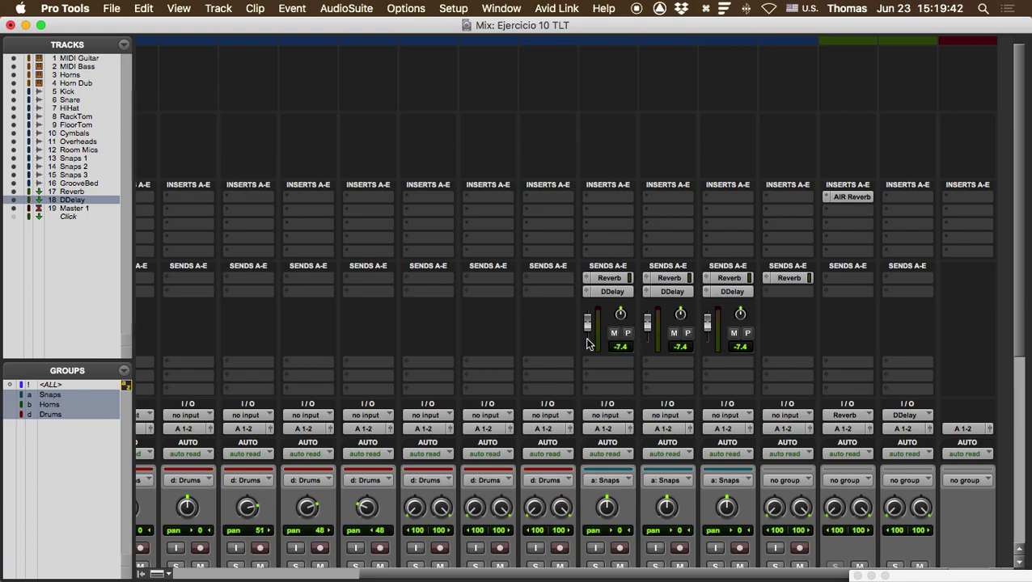
{"action": "left_click", "coordinate": [586, 291]}
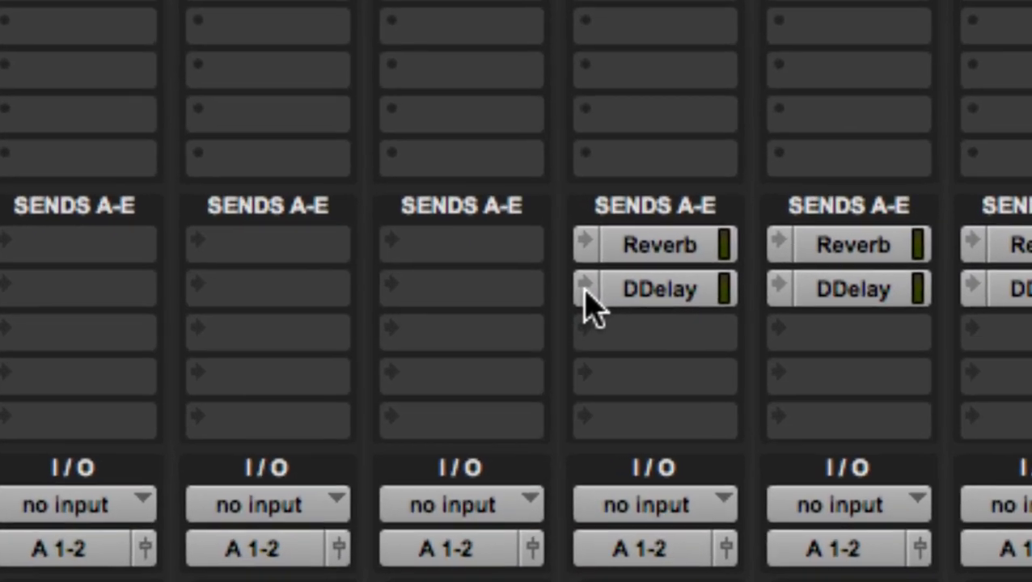
{"action": "left_click", "coordinate": [586, 292]}
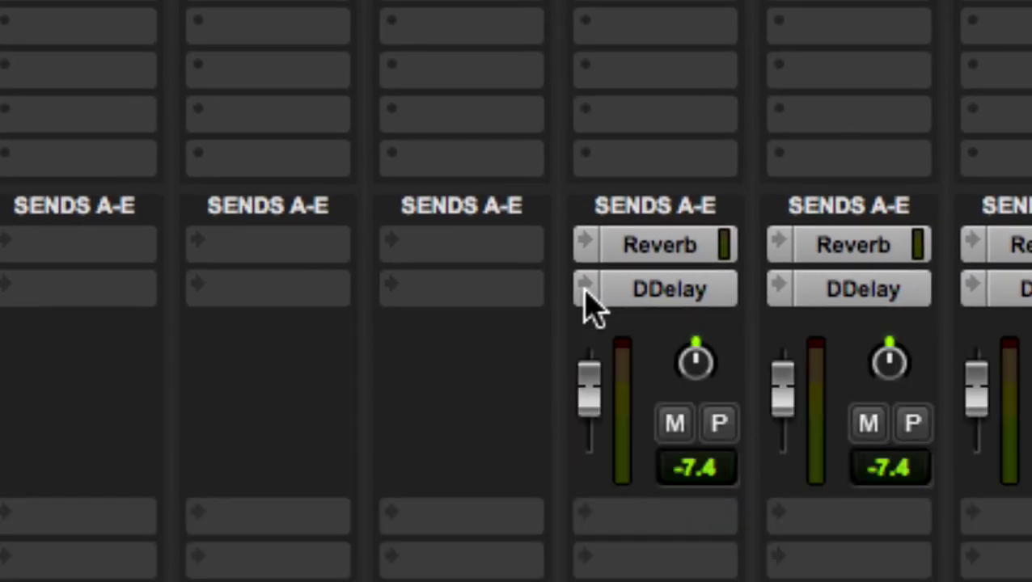
{"action": "left_click", "coordinate": [585, 292]}
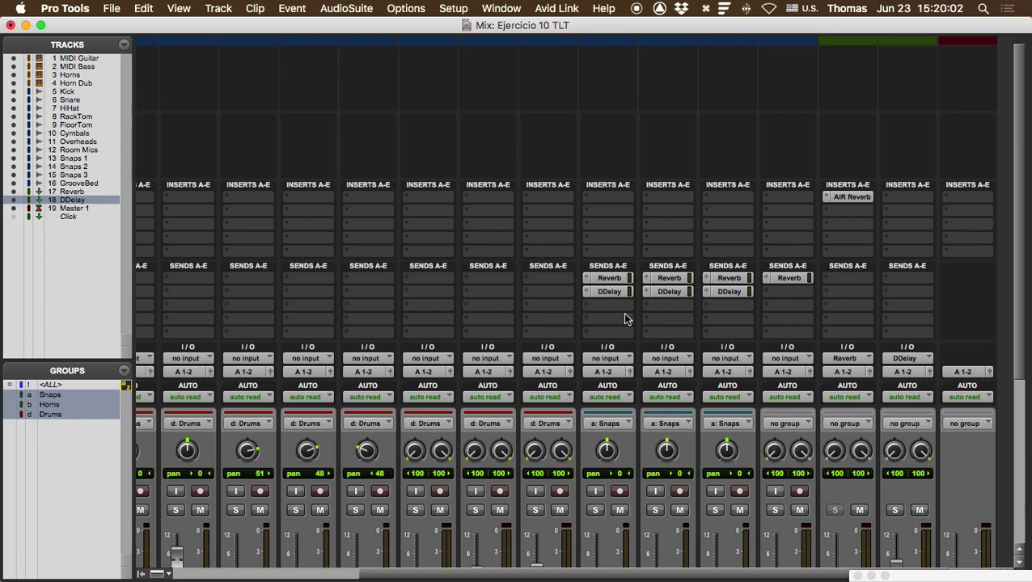
Insert the multi-mono Mod Delay III (mono) plug-in in the second insert slot of the DDelay track
{"action": "scroll", "coordinate": [898, 337], "scroll_direction": "right", "scroll_amount": 2}
{"action": "scroll", "coordinate": [917, 340], "scroll_direction": "down", "scroll_amount": 6}
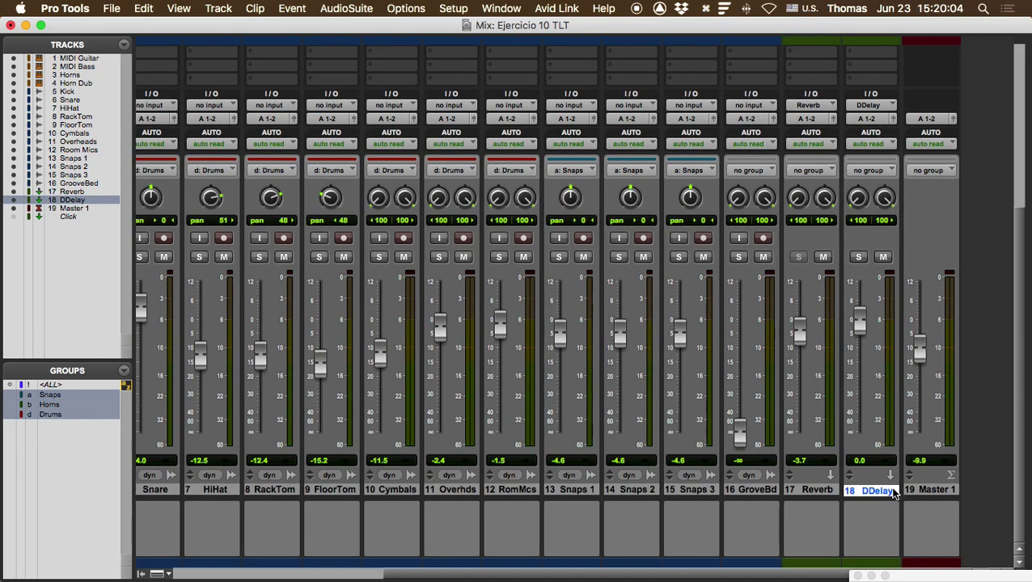
{"action": "scroll", "coordinate": [887, 495], "scroll_direction": "up", "scroll_amount": 6}
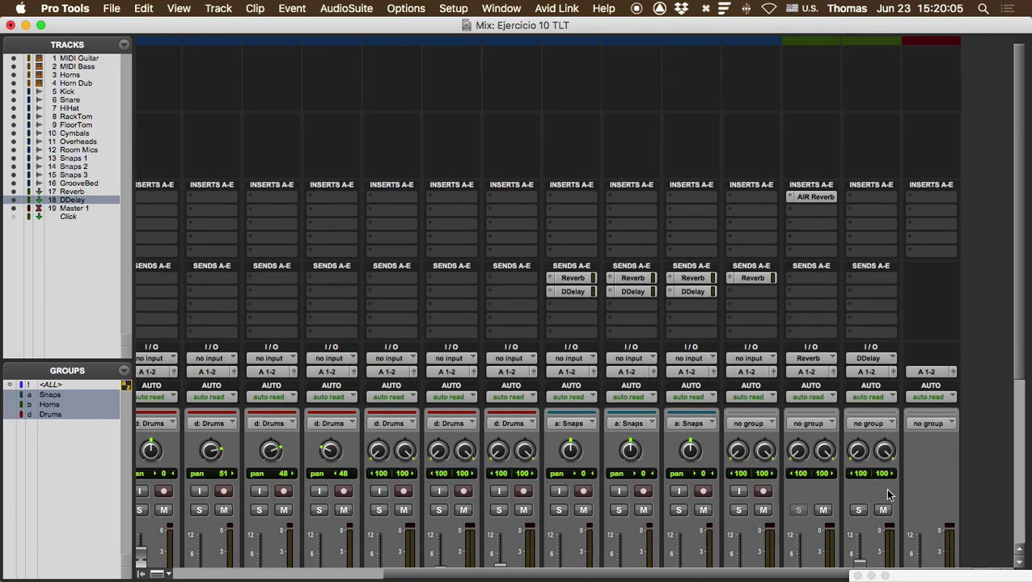
{"action": "left_click", "coordinate": [871, 215]}
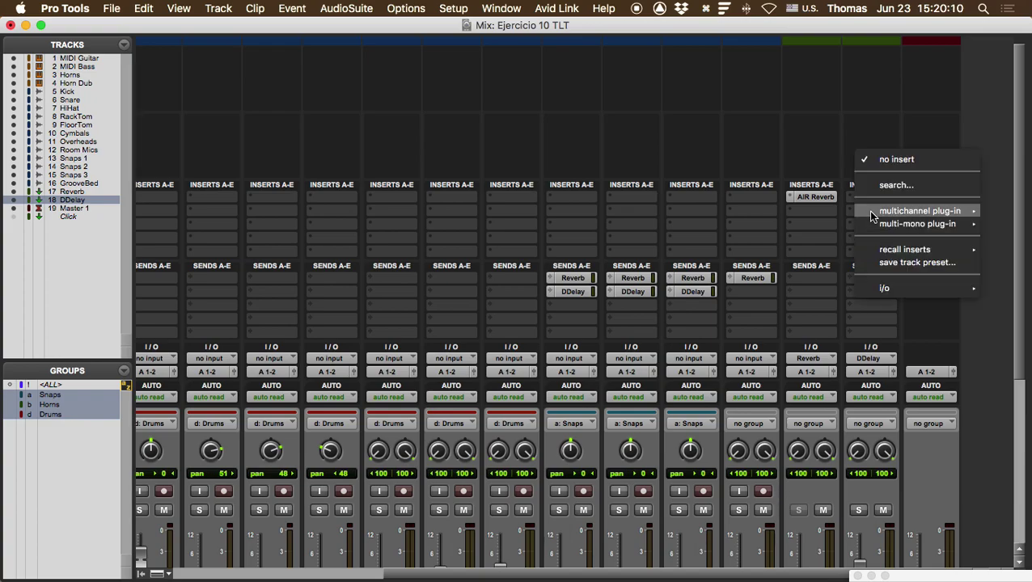
{"action": "mouse_move", "coordinate": [873, 215]}
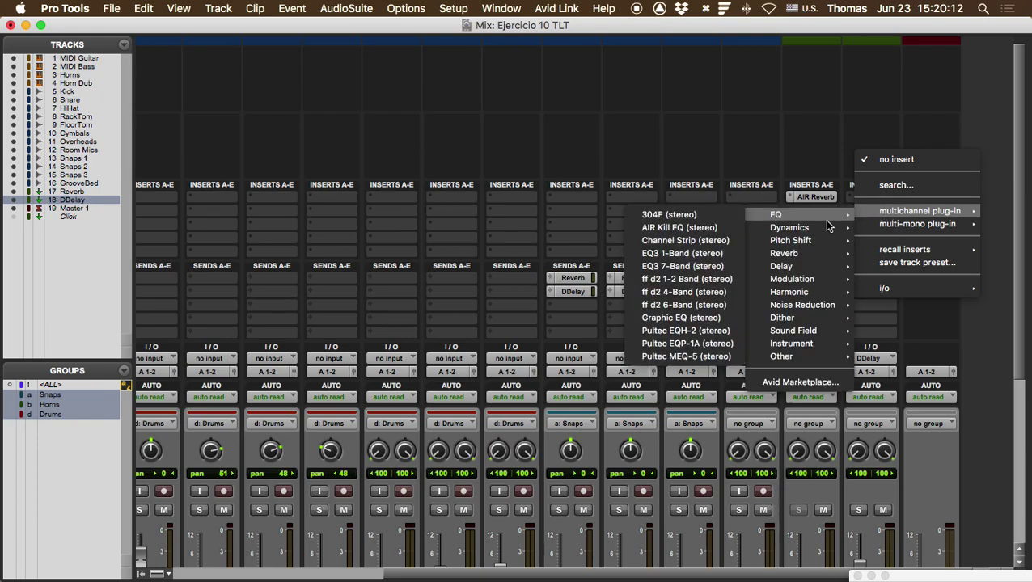
{"action": "mouse_move", "coordinate": [800, 269]}
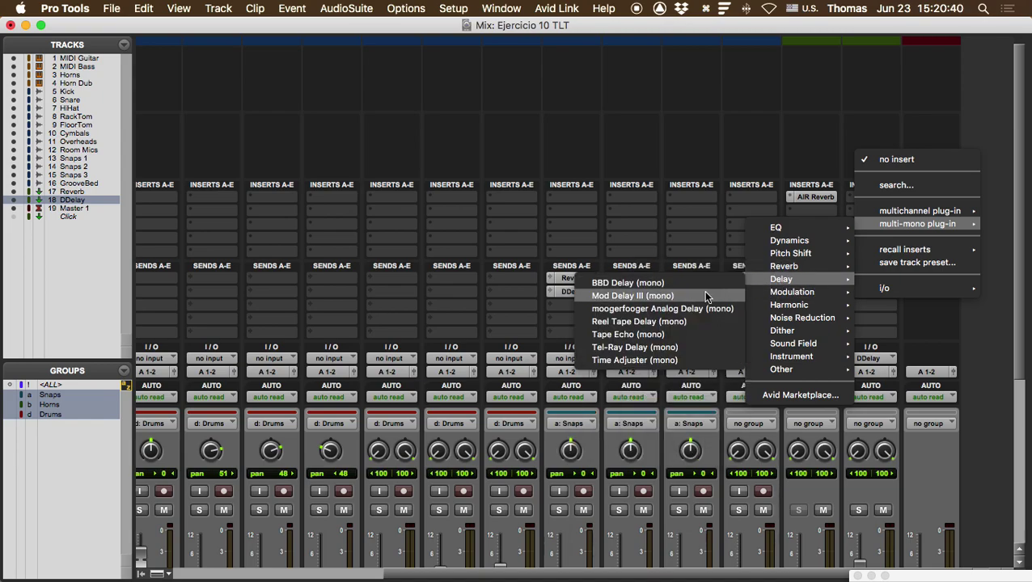
{"action": "left_click", "coordinate": [704, 295]}
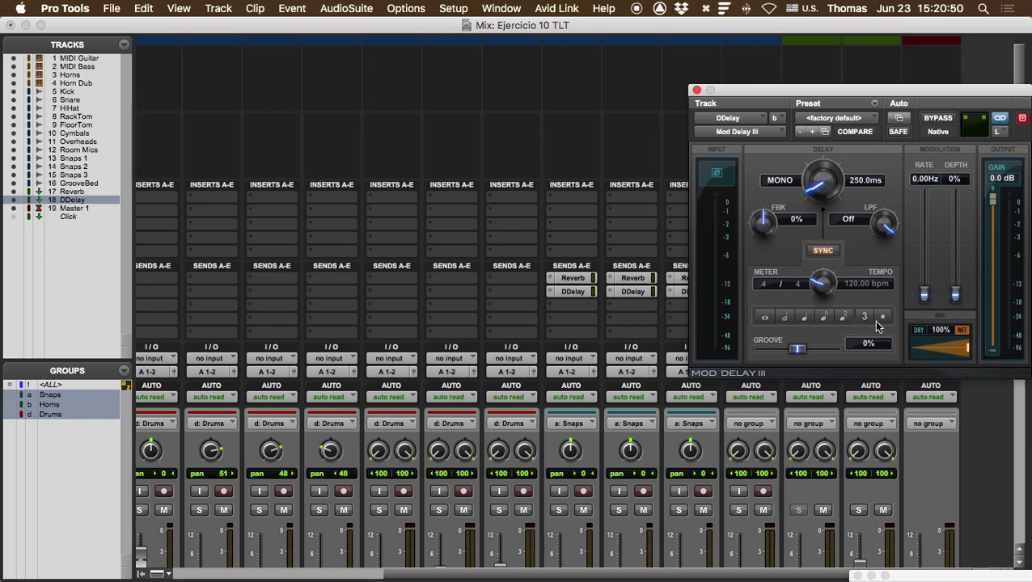
Set Mod Delay III to a quarter-note delay, adjust its feedback, and close the plug-in window
{"action": "left_click", "coordinate": [805, 317]}
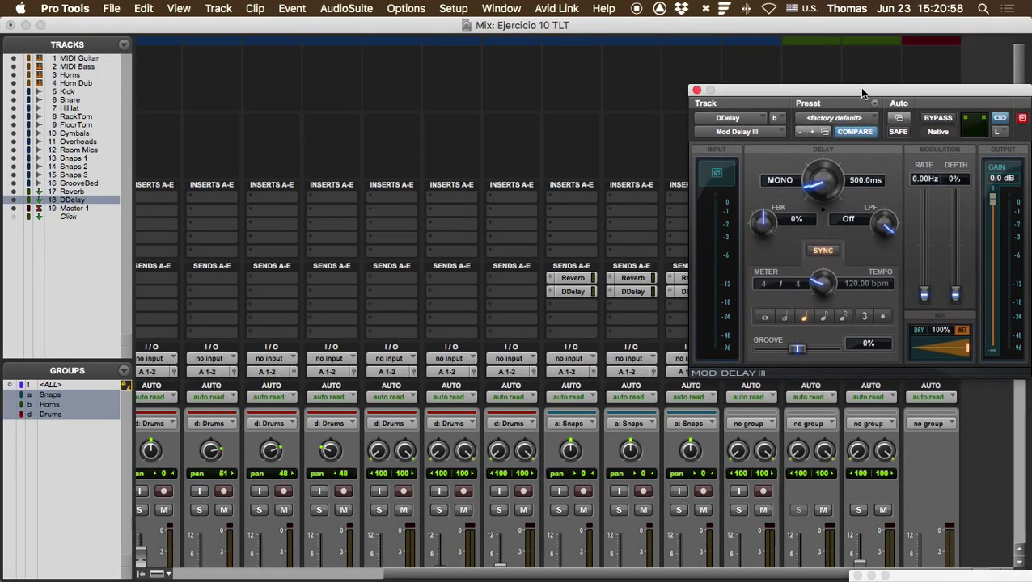
{"action": "left_click_drag", "start_coordinate": [858, 87], "coordinate": [719, 82]}
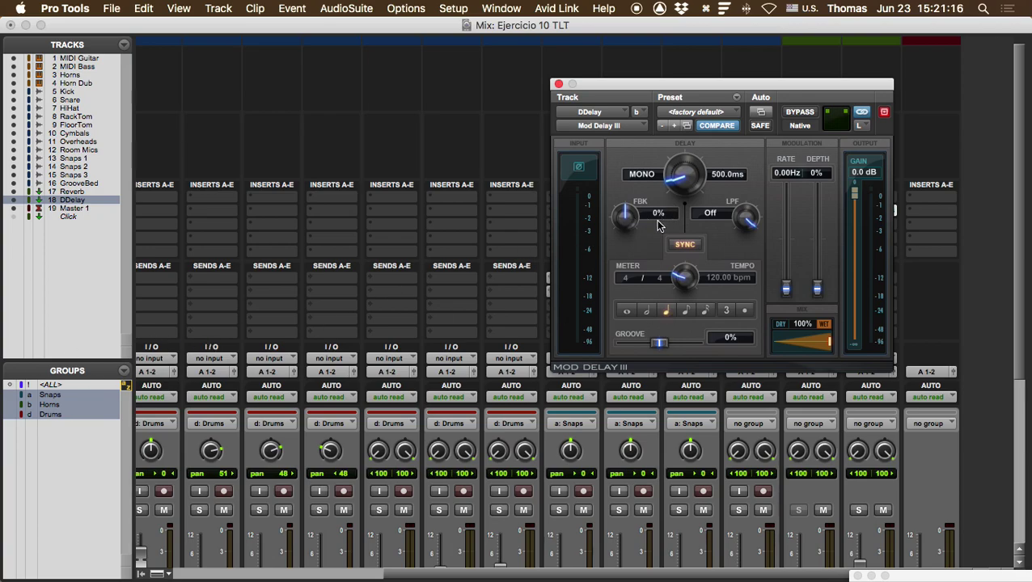
{"action": "mouse_move", "coordinate": [628, 226]}
{"action": "left_mouse_down"}
{"action": "mouse_move", "coordinate": [623, 174]}
{"action": "mouse_move", "coordinate": [612, 232]}
{"action": "left_mouse_up"}
{"action": "left_click", "coordinate": [558, 84]}
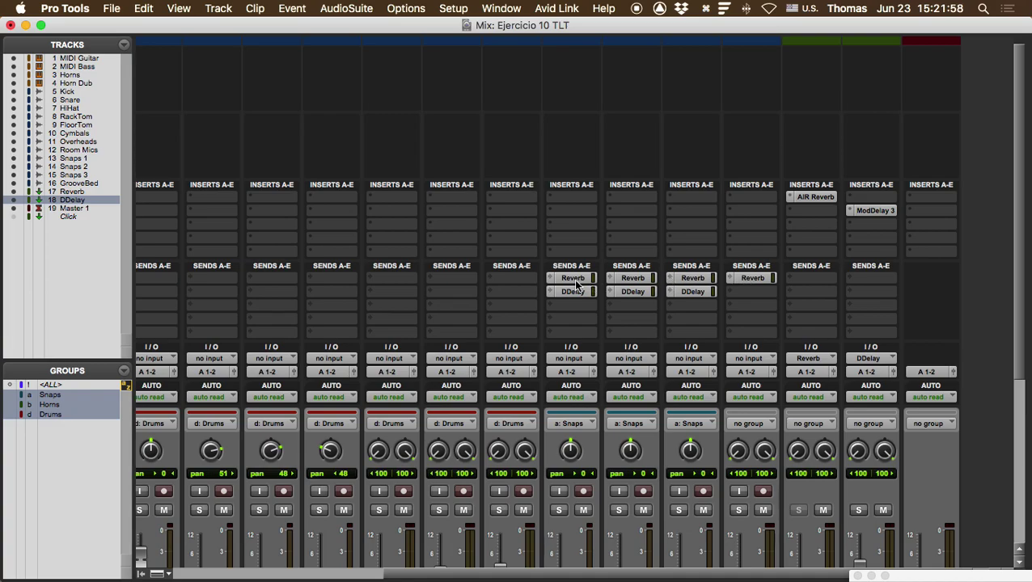
Show the inline controls of the Reverb and DDelay sends, and move ModDelay 3 to the DDelay track's first insert slot
{"action": "left_click", "coordinate": [549, 278], "text": "alt"}
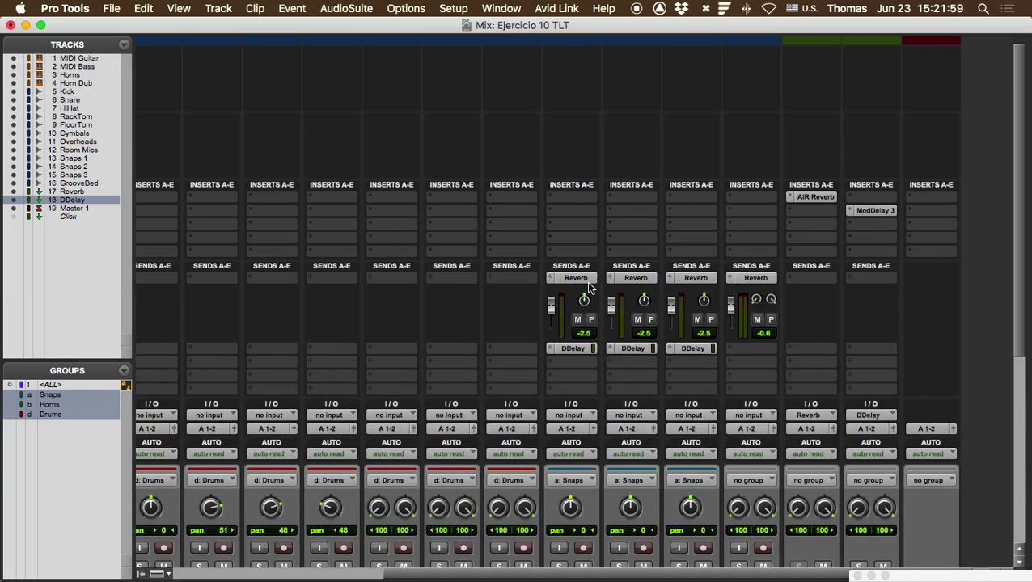
{"action": "left_click", "coordinate": [549, 346], "text": "alt"}
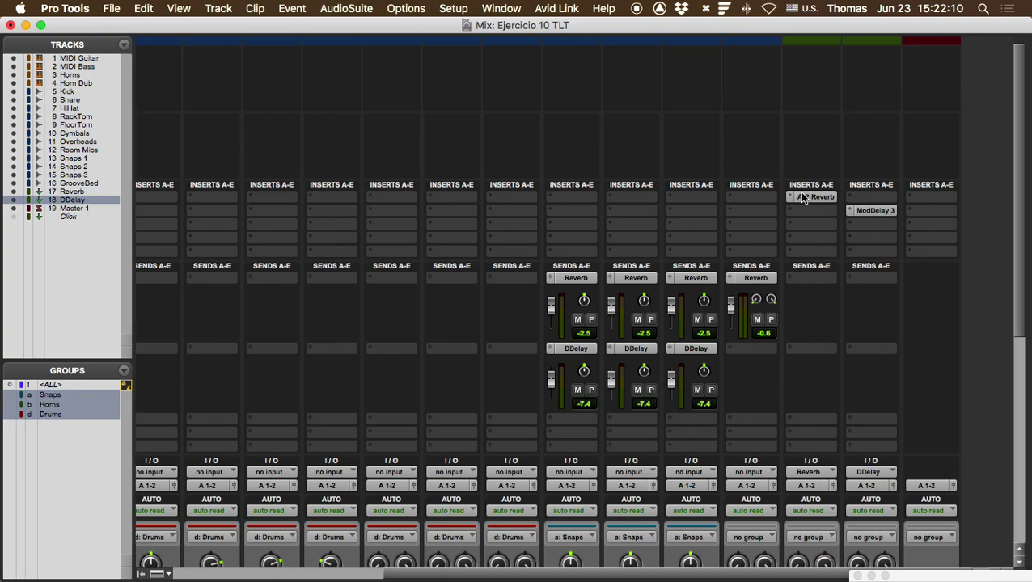
{"action": "mouse_move", "coordinate": [870, 212]}
{"action": "left_mouse_down"}
{"action": "mouse_move", "coordinate": [868, 196]}
{"action": "mouse_move", "coordinate": [874, 211]}
{"action": "left_mouse_up"}
{"action": "left_click_drag", "start_coordinate": [871, 212], "coordinate": [873, 203]}
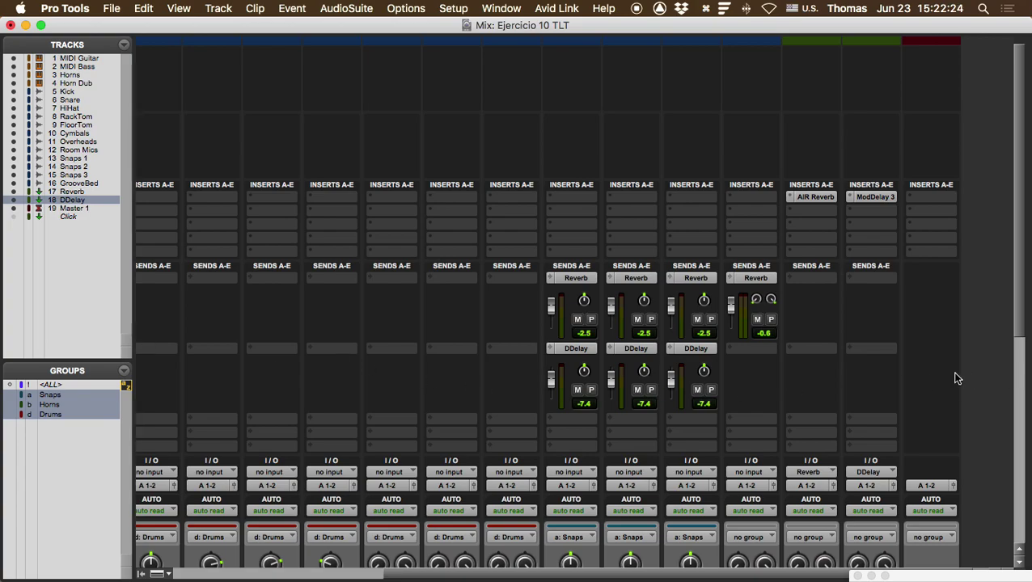
Make the DDelay track solo safe and test it by soloing and unsoloing Snaps 1
{"action": "scroll", "coordinate": [967, 378], "scroll_direction": "down", "scroll_amount": 5}
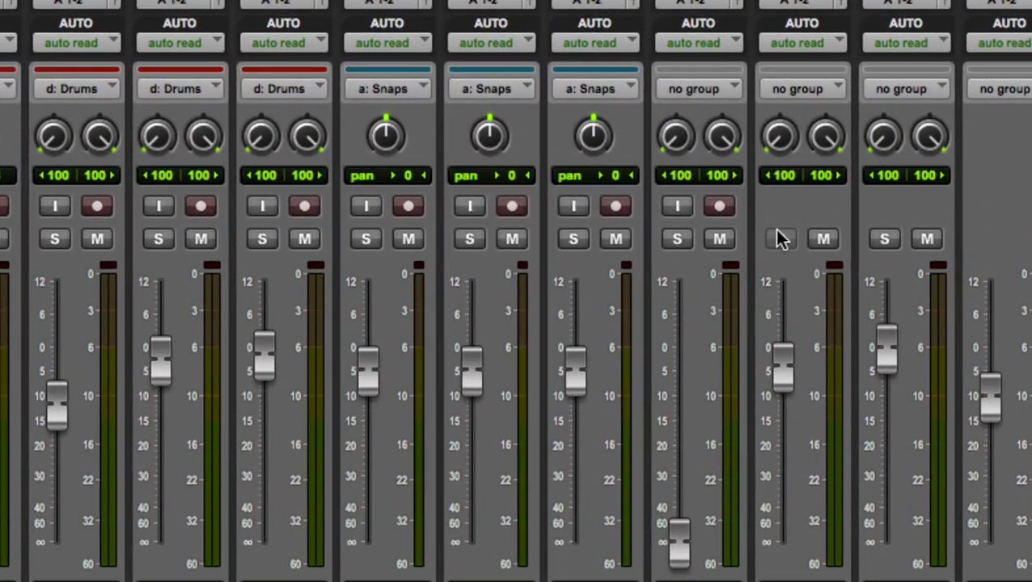
{"action": "left_click", "coordinate": [884, 239], "text": "super"}
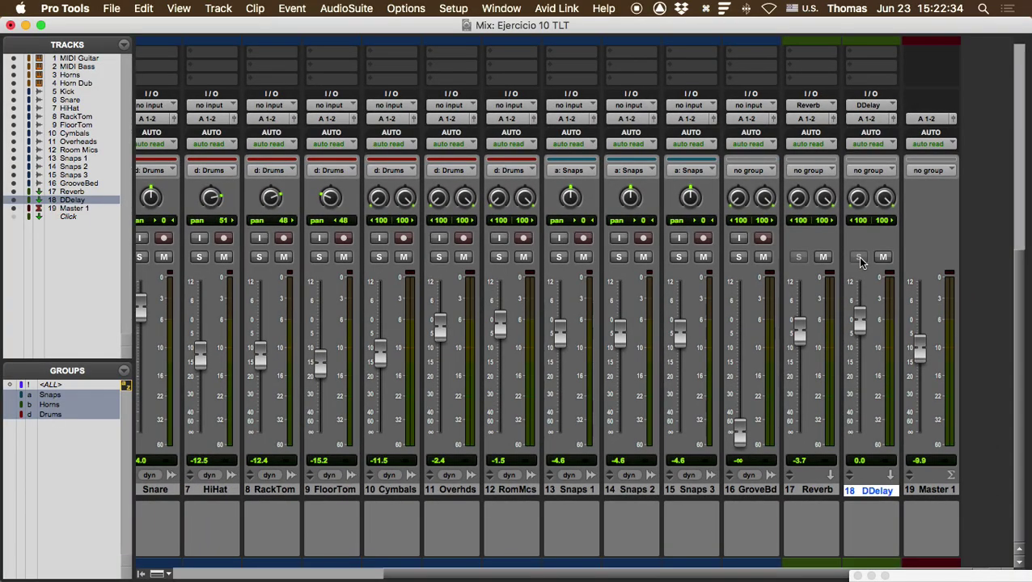
{"action": "left_click", "coordinate": [560, 257]}
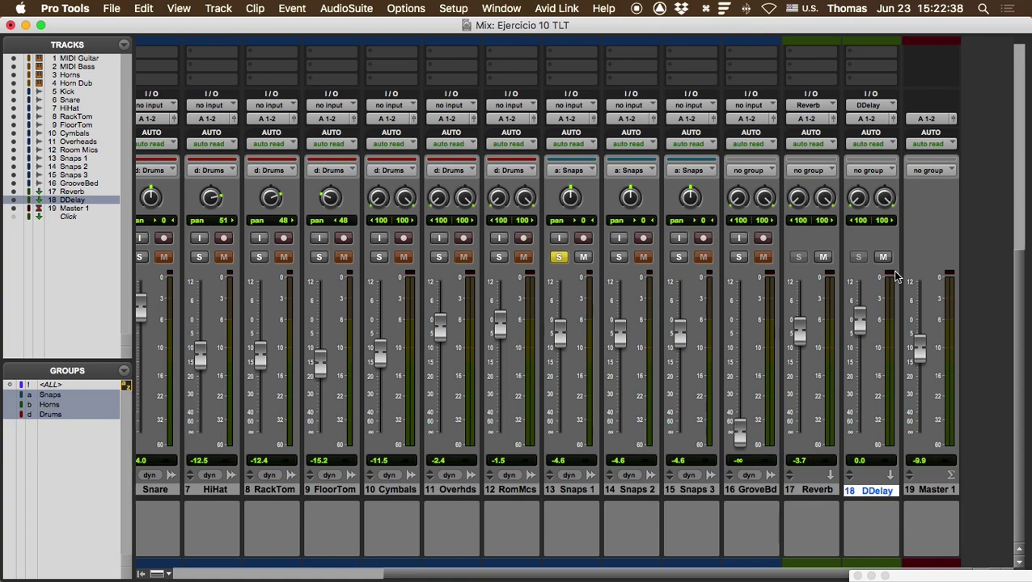
{"action": "left_click", "coordinate": [559, 257]}
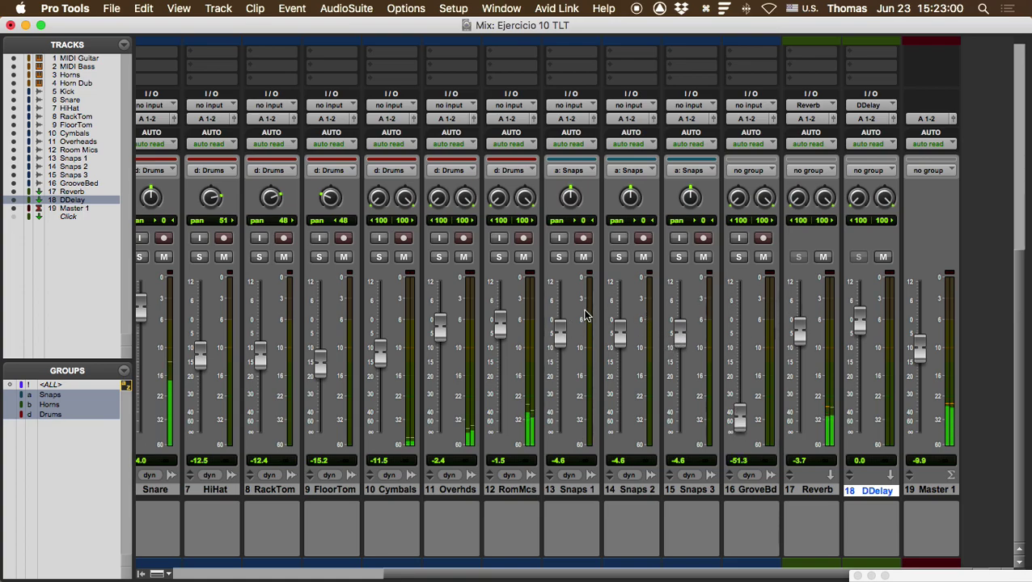
With Snaps 1 soloed, raise the Snaps group faders to -0.6 and the DDelay sends on Snaps 1 and 2 to -4.8
{"action": "left_click", "coordinate": [558, 257]}
{"action": "left_click_drag", "start_coordinate": [560, 336], "coordinate": [560, 325]}
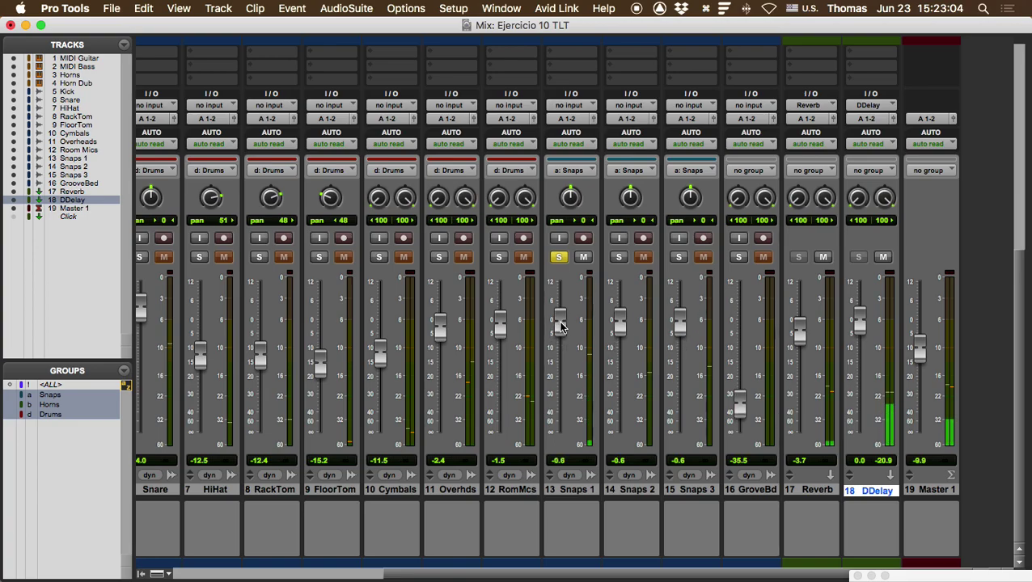
{"action": "scroll", "coordinate": [709, 307], "scroll_direction": "up", "scroll_amount": 10}
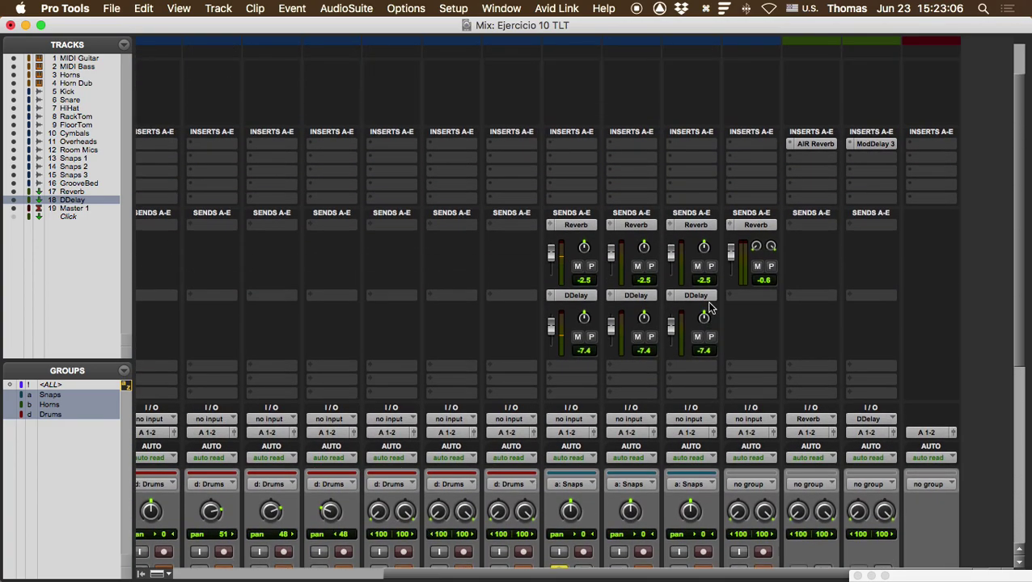
{"action": "scroll", "coordinate": [709, 307], "scroll_direction": "up", "scroll_amount": 2}
{"action": "left_click_drag", "start_coordinate": [549, 346], "coordinate": [610, 338]}
{"action": "scroll", "coordinate": [670, 354], "scroll_direction": "down", "scroll_amount": 10}
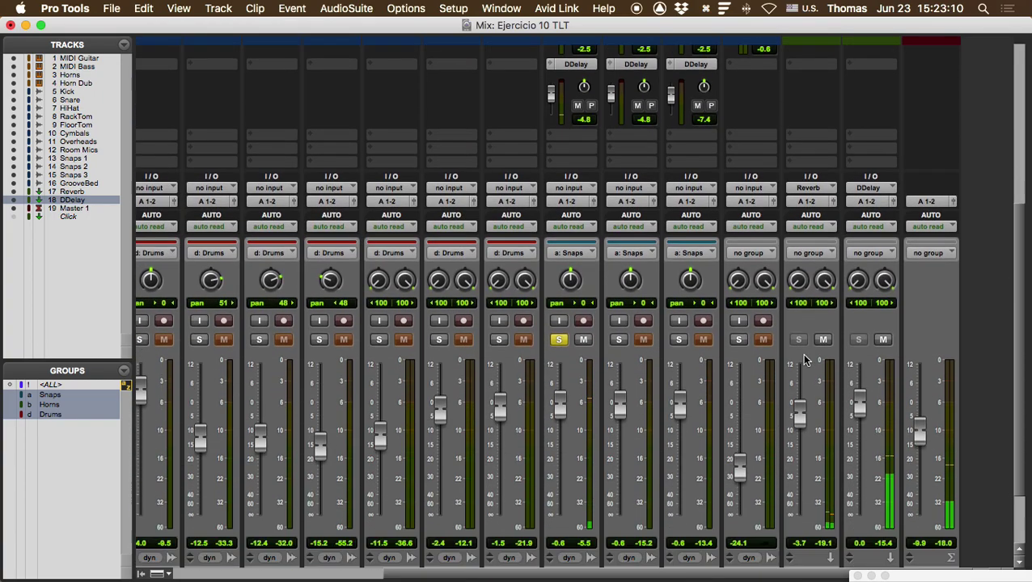
Lower the DDelay track fader to -5.2 and reset the Master 1 fader to 0.0
{"action": "mouse_move", "coordinate": [856, 322]}
{"action": "left_mouse_down"}
{"action": "mouse_move", "coordinate": [857, 301]}
{"action": "mouse_move", "coordinate": [860, 338]}
{"action": "left_mouse_up"}
{"action": "left_click_drag", "start_coordinate": [919, 350], "coordinate": [922, 336]}
{"action": "left_click", "coordinate": [921, 336], "text": "alt"}
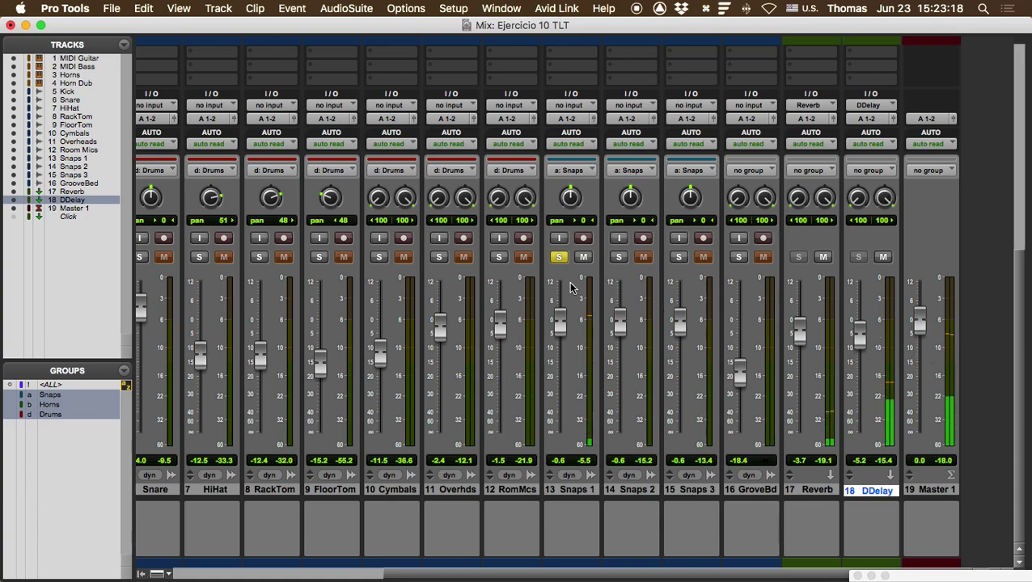
Audition Snaps 1, Snaps 2 and Snaps 3 in solo with their effects, and clear all solos
{"action": "left_click", "coordinate": [559, 258]}
{"action": "left_click", "coordinate": [559, 257]}
{"action": "left_click", "coordinate": [618, 258]}
{"action": "left_click", "coordinate": [678, 257]}
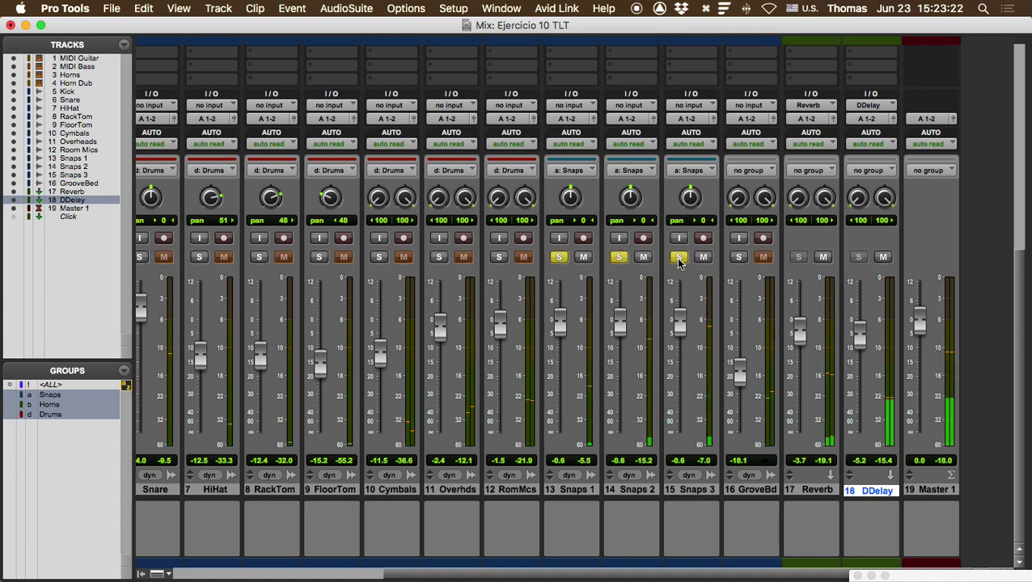
{"action": "left_click", "coordinate": [679, 257]}
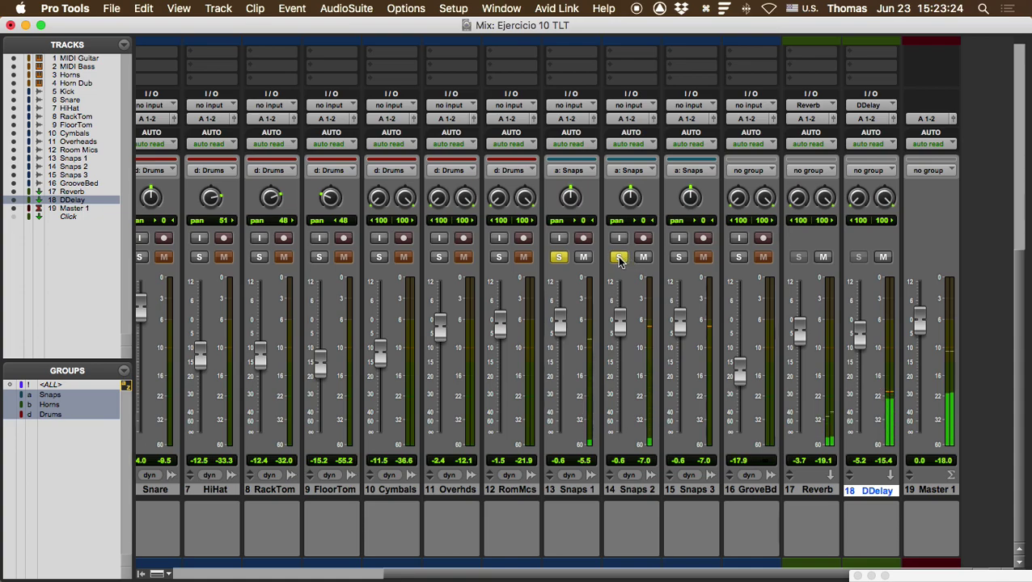
{"action": "left_click", "coordinate": [619, 258], "text": "alt"}
Lower the DDelay track fader to -8.6 and the Master 1 fader to -10.7
{"action": "left_click_drag", "start_coordinate": [862, 327], "coordinate": [857, 345]}
{"action": "left_click_drag", "start_coordinate": [926, 323], "coordinate": [922, 351]}
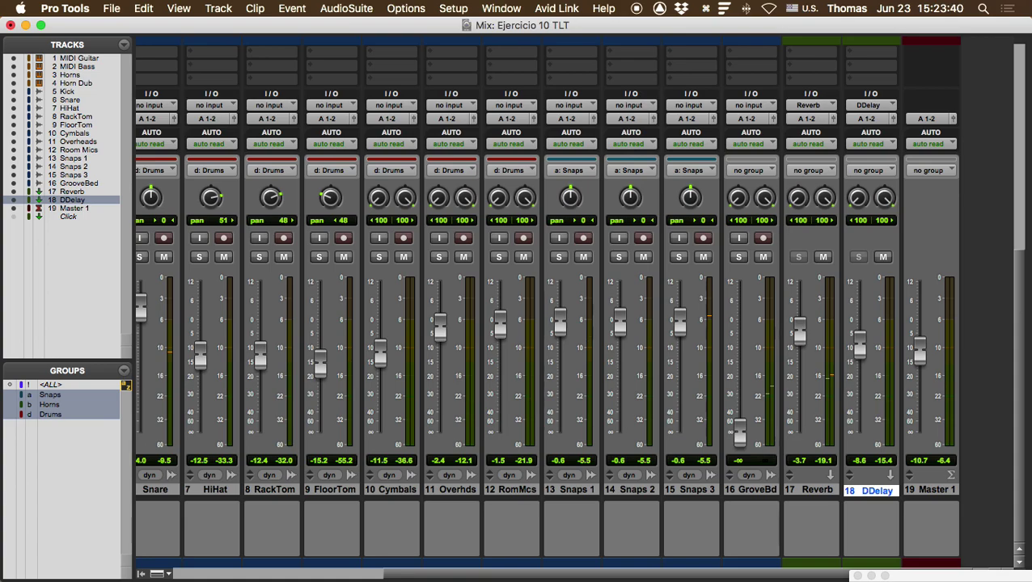
Collapse the inline controls of the Reverb and DDelay sends on all tracks
{"action": "scroll", "coordinate": [543, 78], "scroll_direction": "up", "scroll_amount": 8}
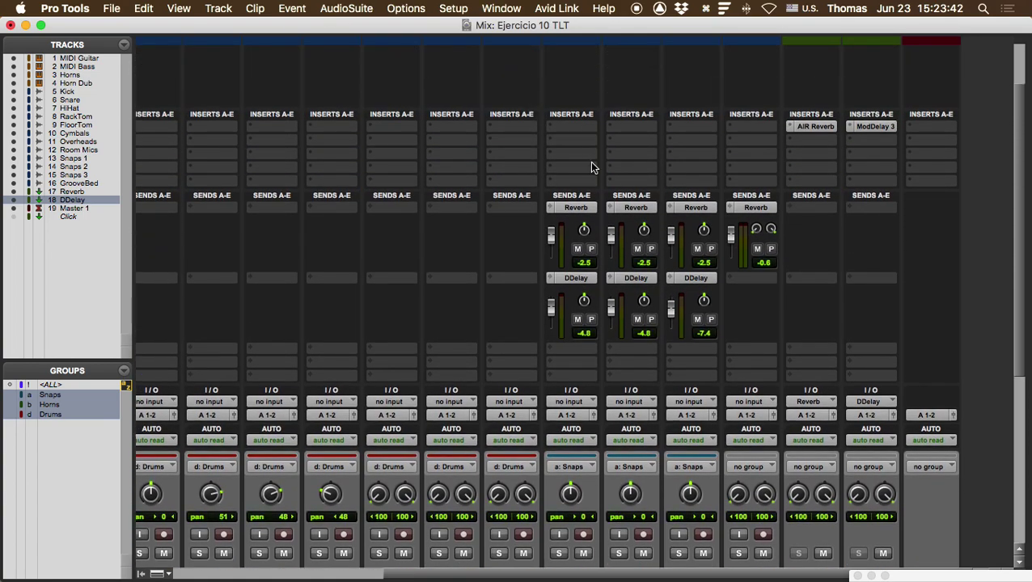
{"action": "left_click", "coordinate": [548, 207]}
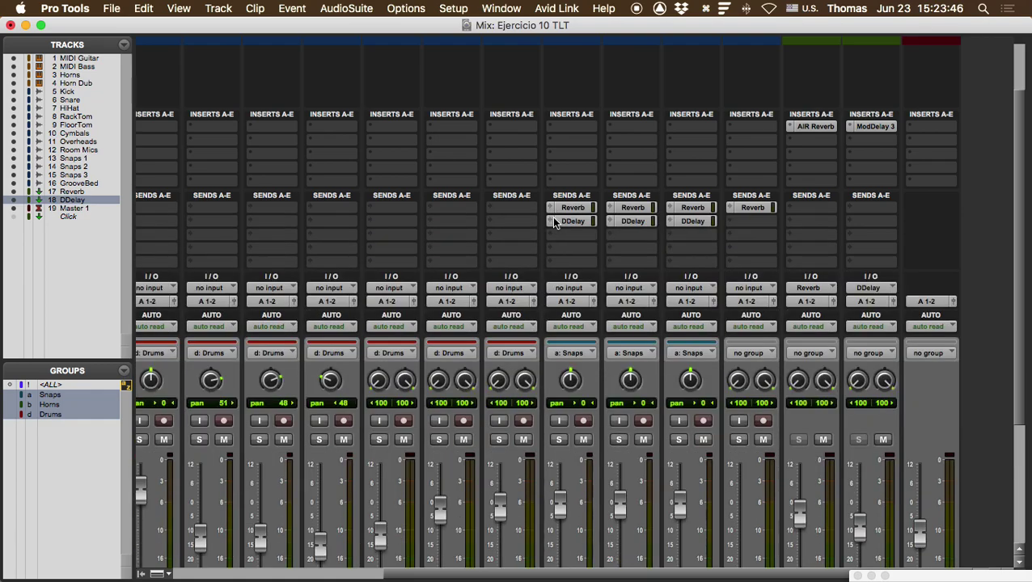
{"action": "scroll", "coordinate": [714, 283], "scroll_direction": "down", "scroll_amount": 5}
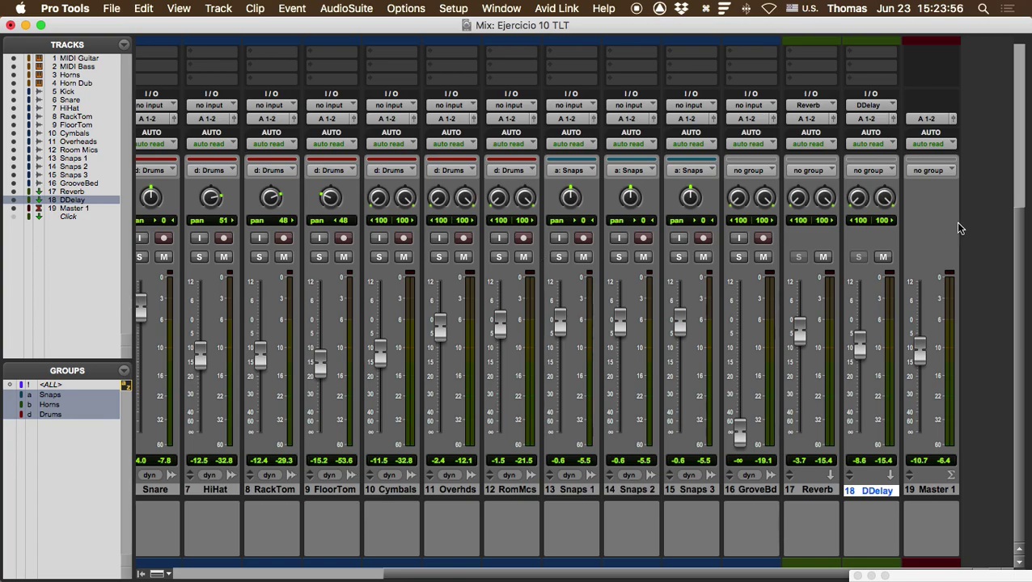
Insert the stereo Maxim dynamics plug-in in the first insert slot of Master 1 and move its window aside
{"action": "scroll", "coordinate": [931, 303], "scroll_direction": "up", "scroll_amount": 10}
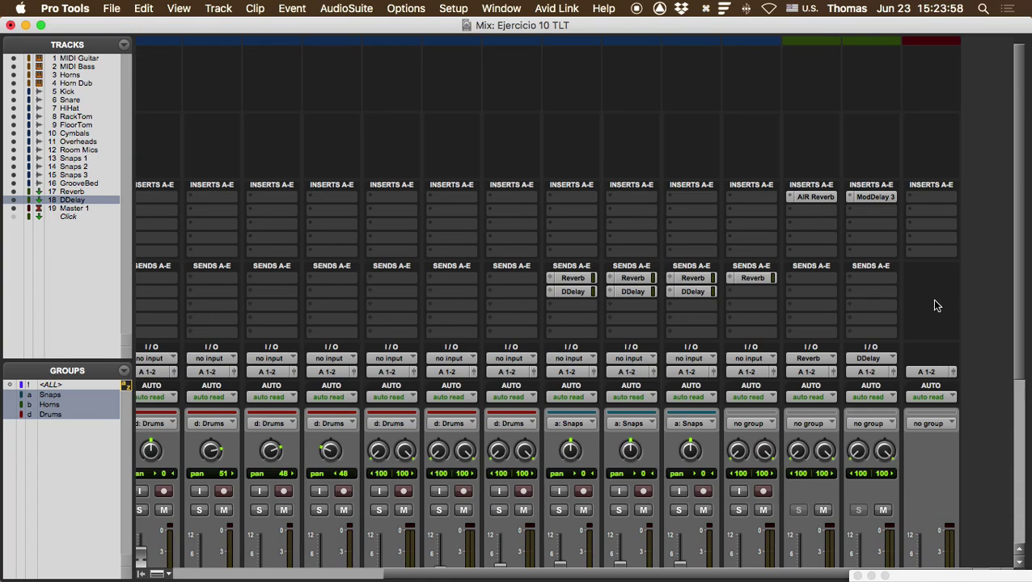
{"action": "left_click", "coordinate": [937, 201]}
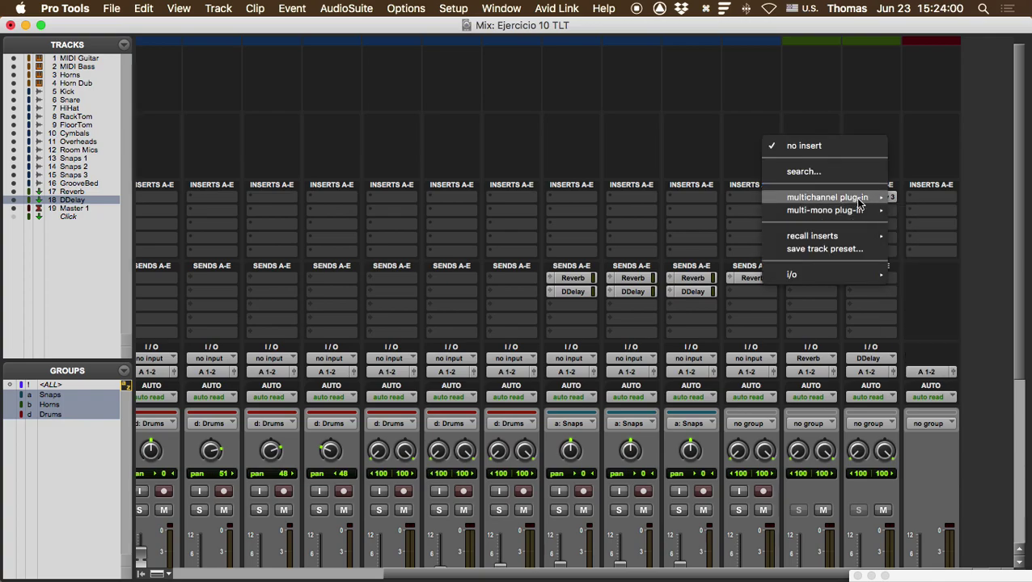
{"action": "mouse_move", "coordinate": [880, 197]}
{"action": "mouse_move", "coordinate": [928, 216]}
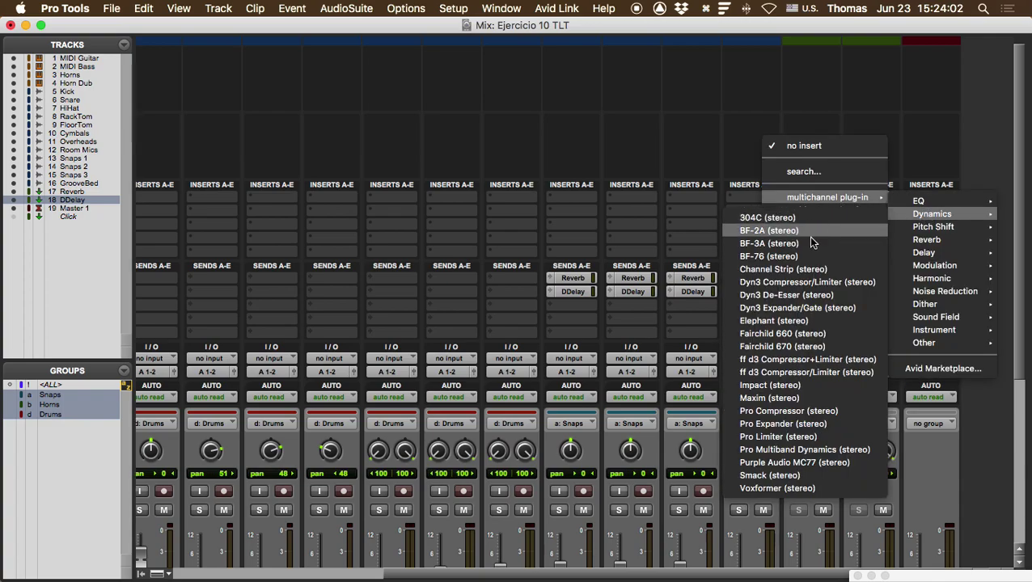
{"action": "left_click", "coordinate": [760, 397]}
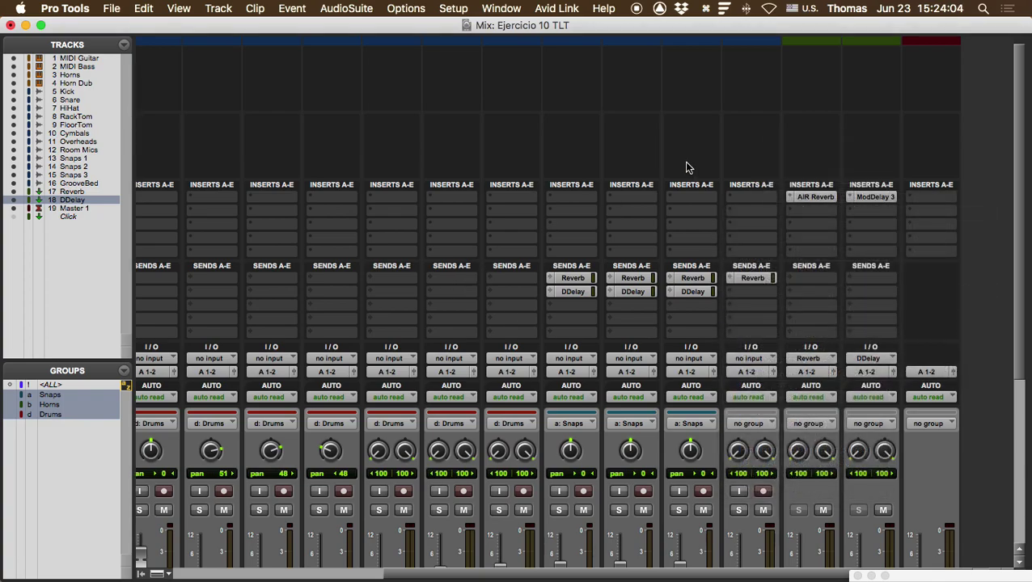
{"action": "left_click_drag", "start_coordinate": [741, 85], "coordinate": [361, 67]}
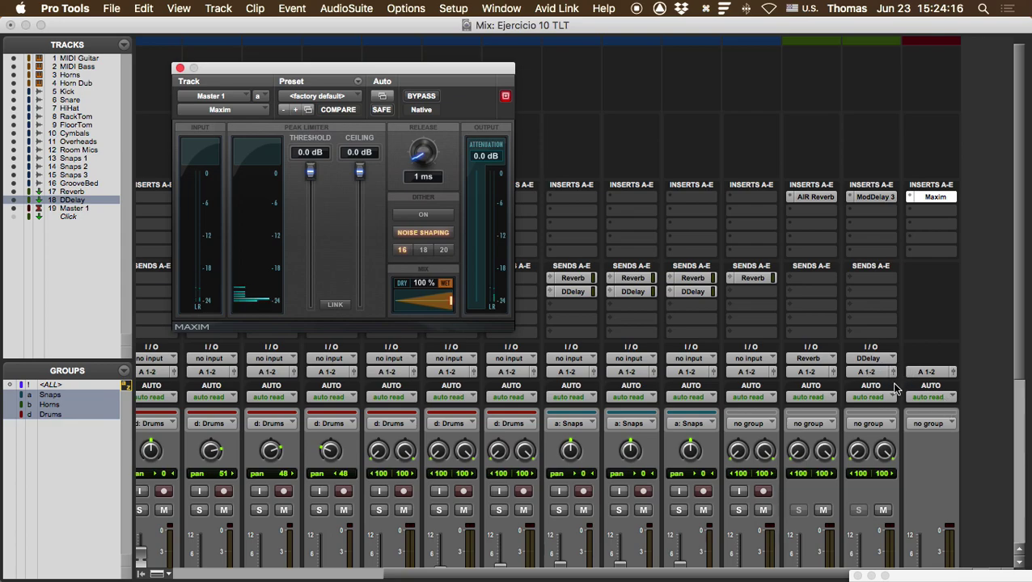
Raise the Master 1 fader to 0.0 during playback
{"action": "scroll", "coordinate": [890, 412], "scroll_direction": "down", "scroll_amount": 4}
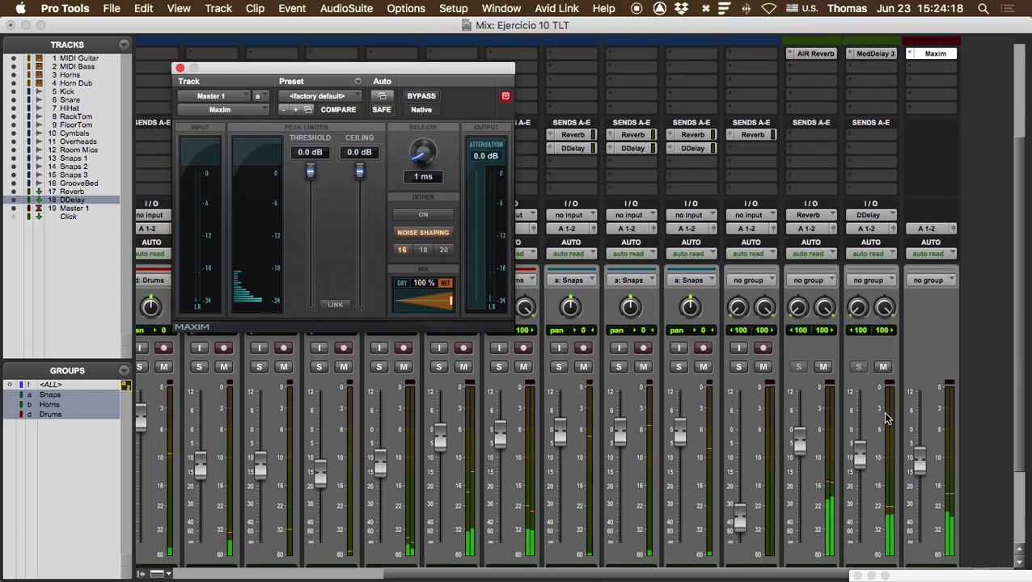
{"action": "left_click_drag", "start_coordinate": [914, 460], "coordinate": [917, 429]}
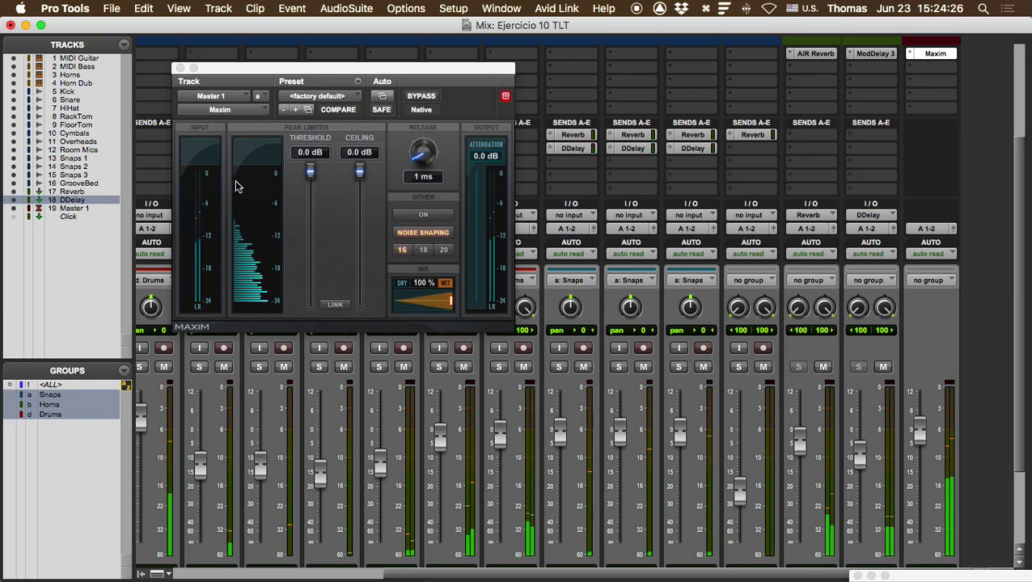
Set Maxim's threshold to -7.6 dB and ceiling to -0.3 dB, clearing the Master 1 clip indicator along the way
{"action": "left_click_drag", "start_coordinate": [310, 171], "coordinate": [308, 225]}
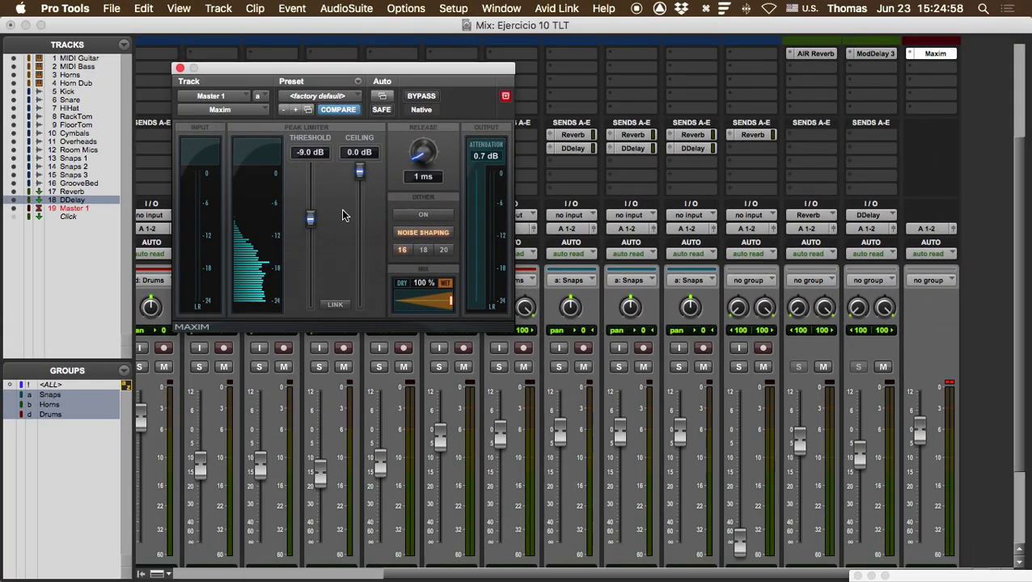
{"action": "left_click_drag", "start_coordinate": [359, 177], "coordinate": [360, 180]}
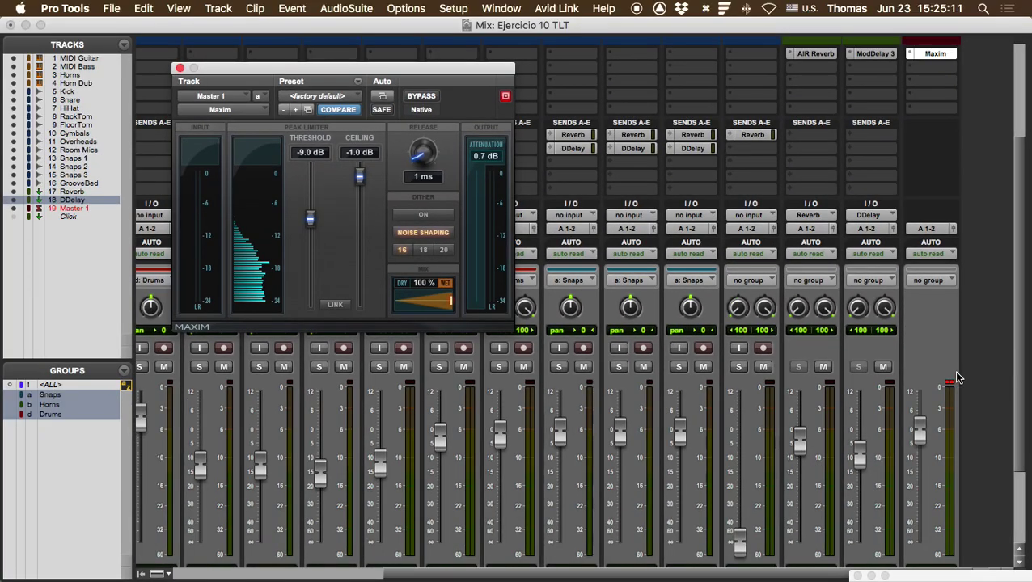
{"action": "left_click", "coordinate": [950, 382]}
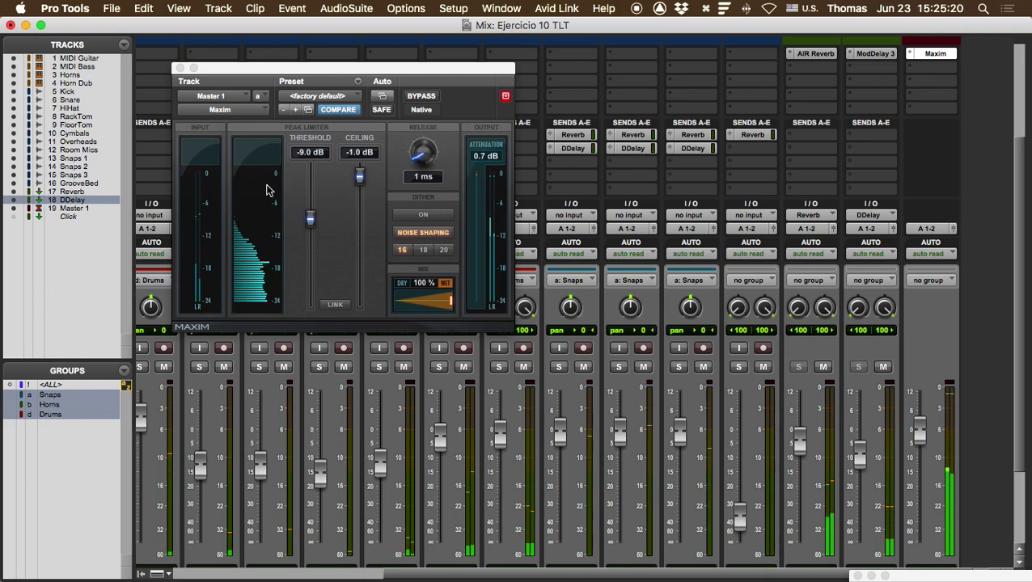
{"action": "left_click_drag", "start_coordinate": [363, 178], "coordinate": [362, 178]}
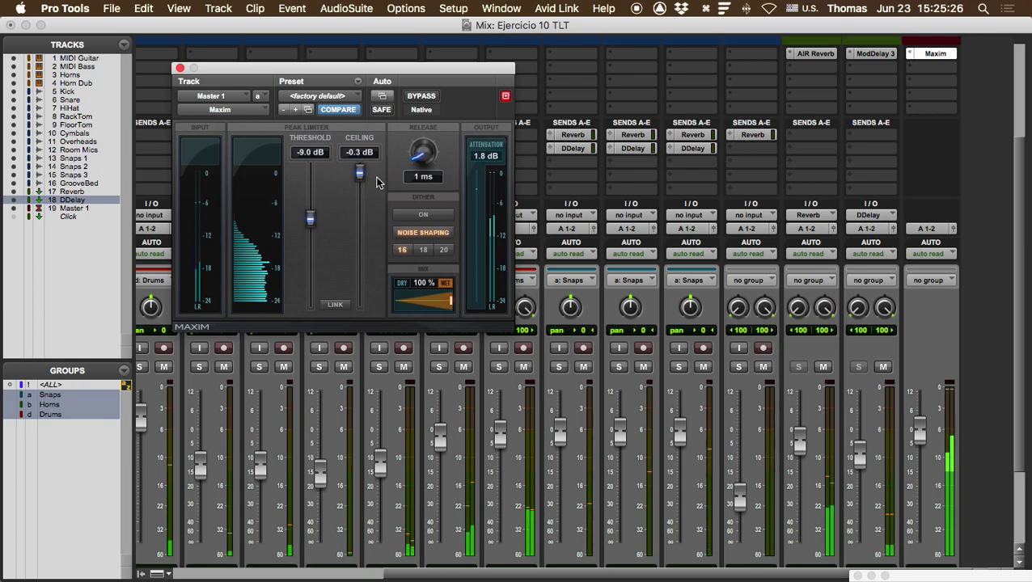
{"action": "left_click_drag", "start_coordinate": [312, 222], "coordinate": [314, 217]}
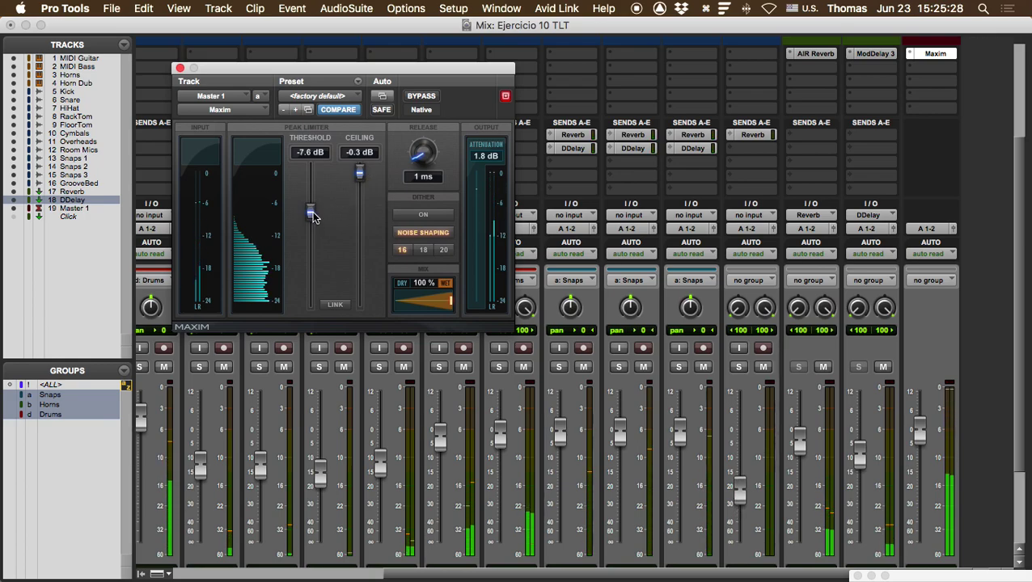
Compare the mix with Maxim bypassed and active, leave it active, and close the plug-in window
{"action": "left_click", "coordinate": [429, 98]}
{"action": "left_click", "coordinate": [429, 98]}
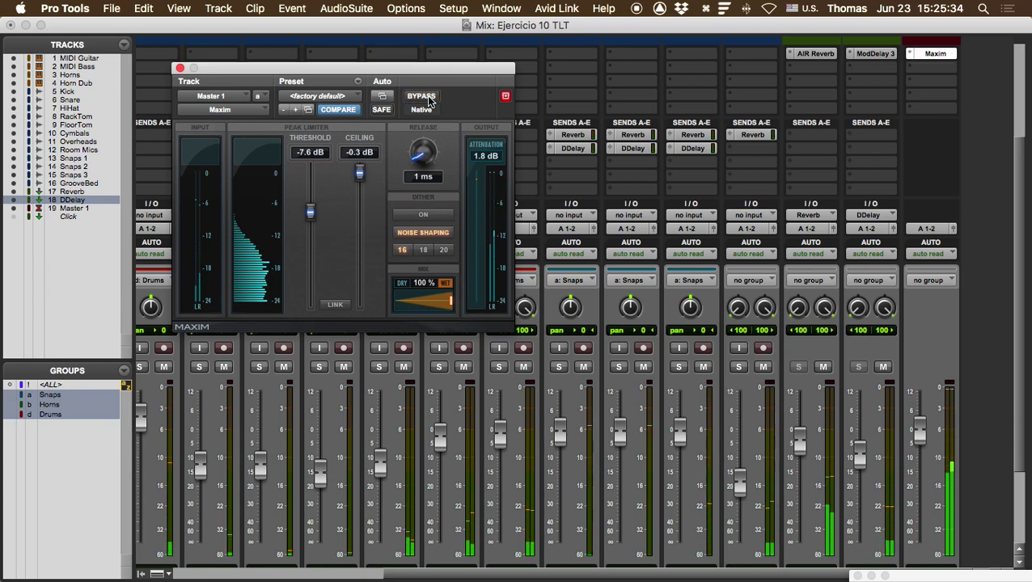
{"action": "left_click", "coordinate": [428, 98]}
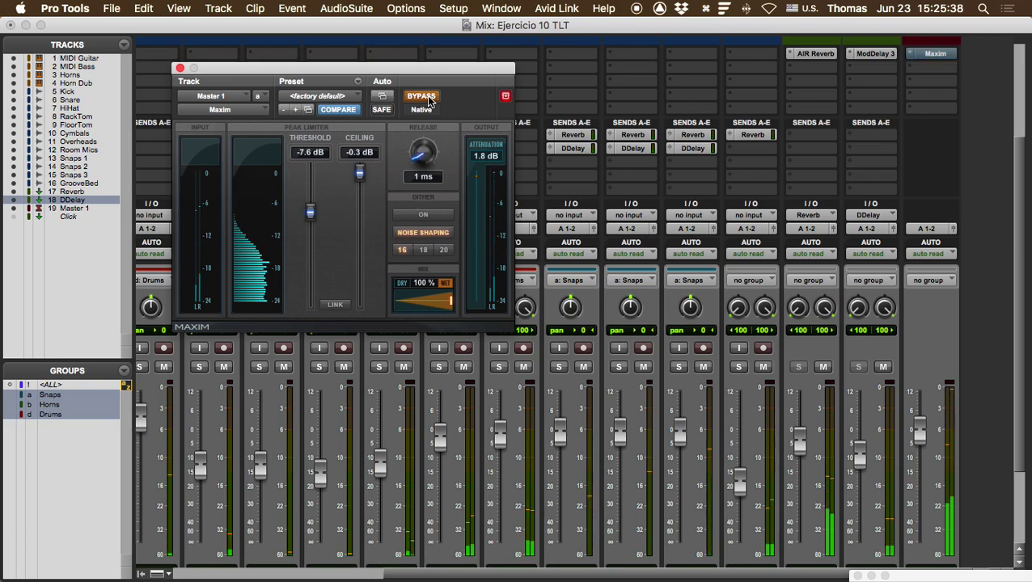
{"action": "left_click", "coordinate": [428, 98]}
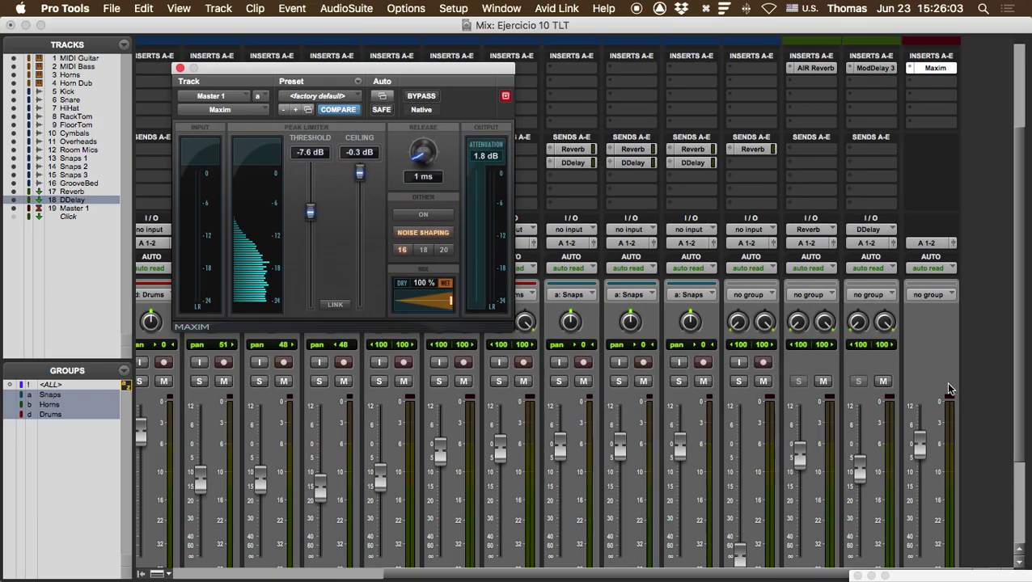
{"action": "scroll", "coordinate": [807, 427], "scroll_direction": "down", "scroll_amount": 3}
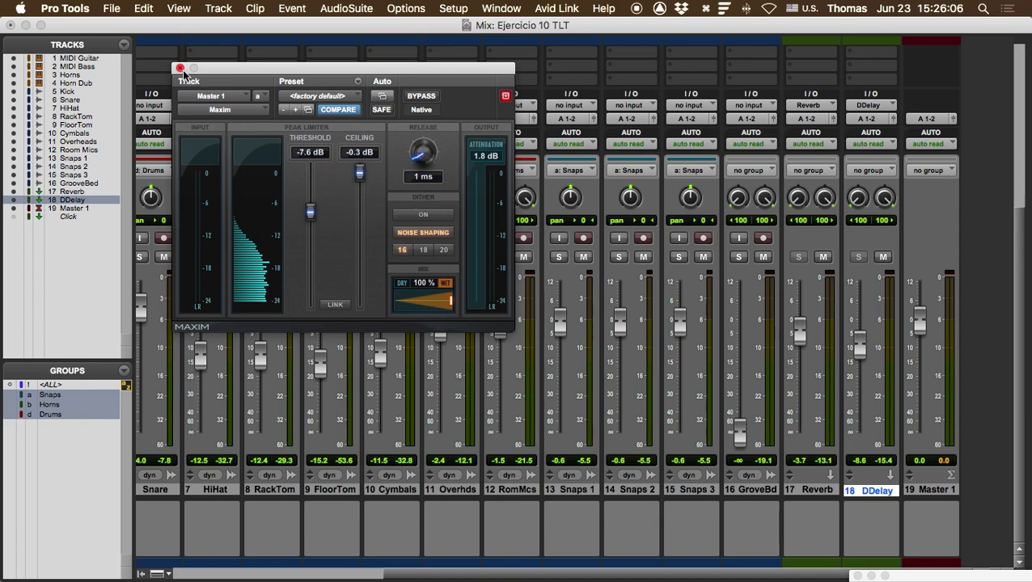
{"action": "left_click", "coordinate": [180, 69]}
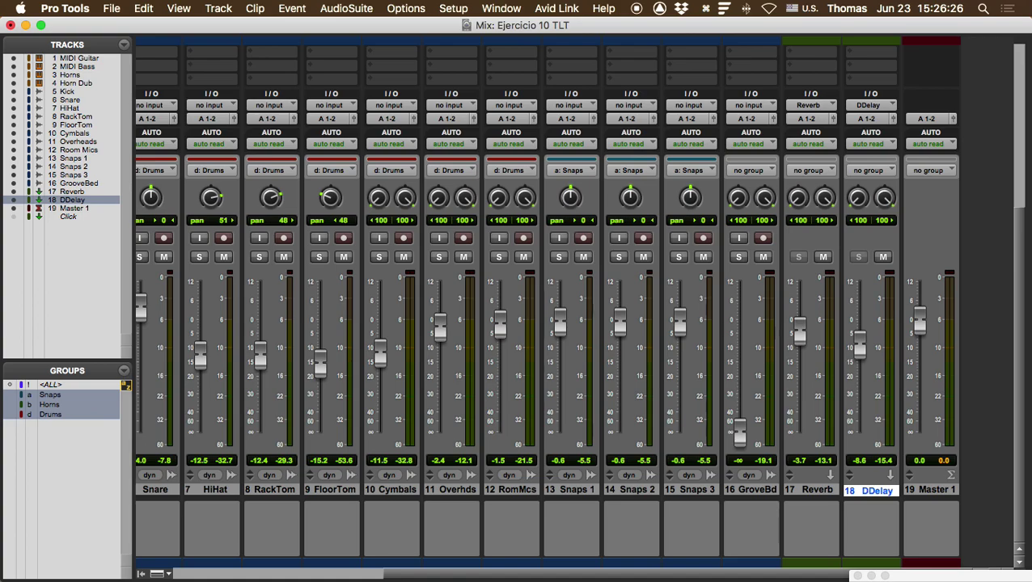
Check the sample rate and bit depth in the Session Setup window and close it
{"action": "left_click", "coordinate": [454, 9]}
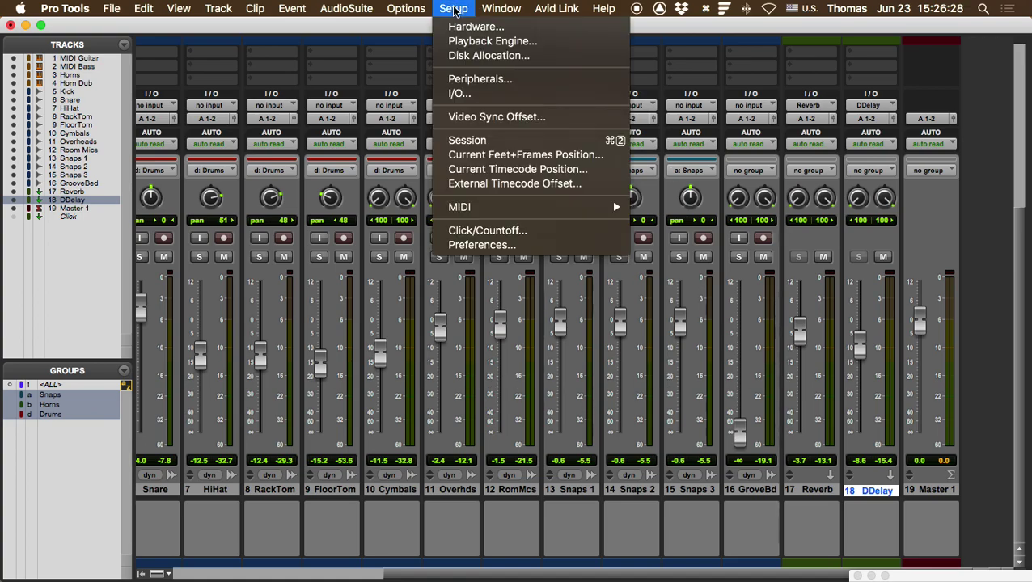
{"action": "left_click", "coordinate": [475, 140]}
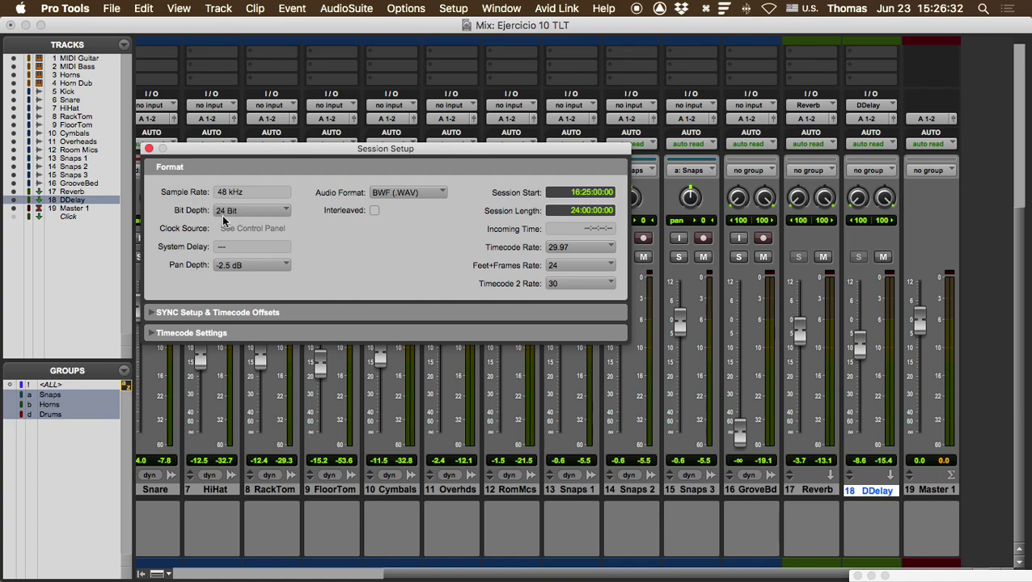
{"action": "left_click", "coordinate": [148, 149]}
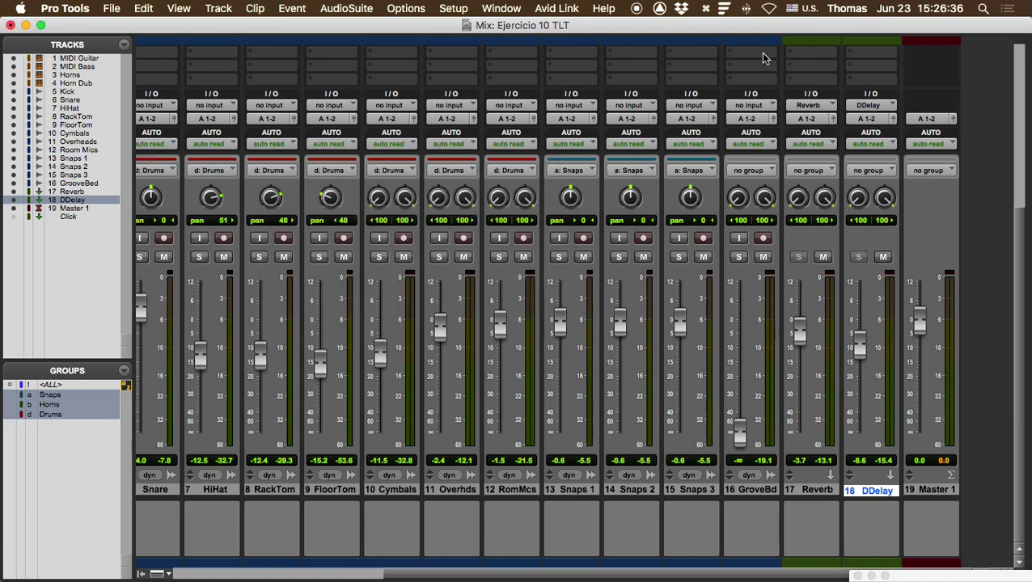
Insert the stereo POW-r Dither plug-in below Maxim on Master 1
{"action": "scroll", "coordinate": [950, 174], "scroll_direction": "up", "scroll_amount": 10}
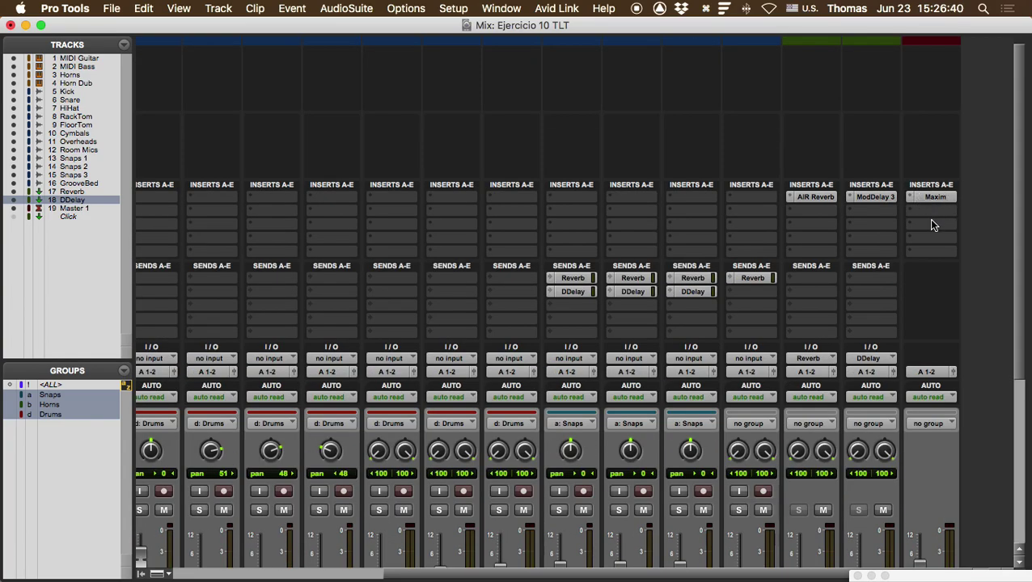
{"action": "left_click", "coordinate": [927, 210]}
{"action": "mouse_move", "coordinate": [878, 217]}
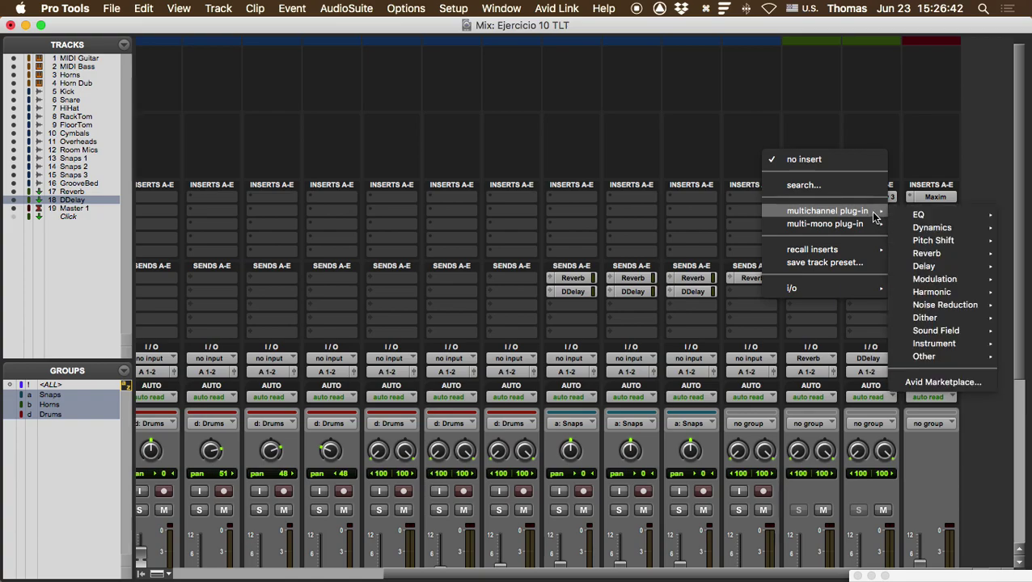
{"action": "mouse_move", "coordinate": [925, 358]}
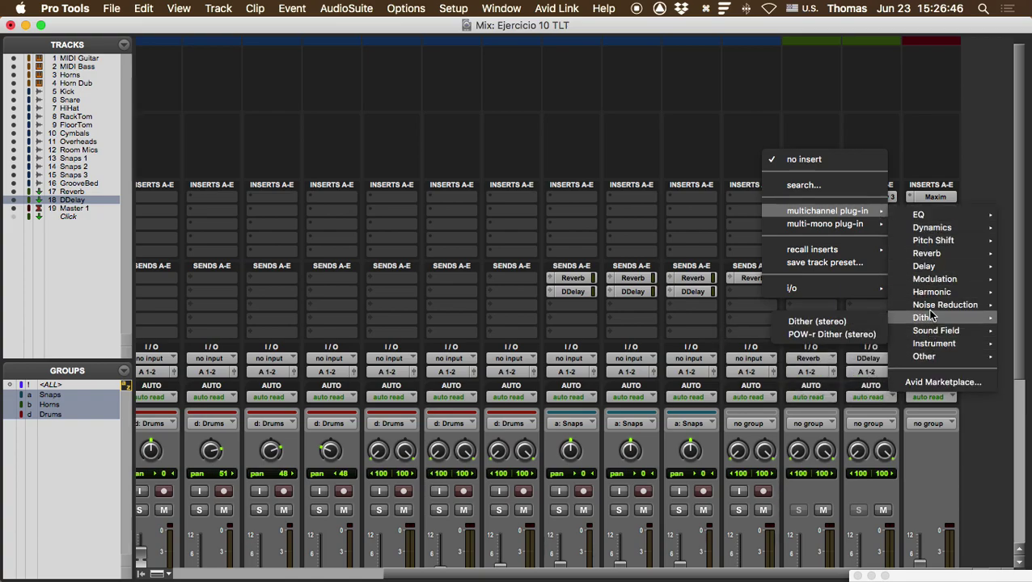
{"action": "mouse_move", "coordinate": [930, 318]}
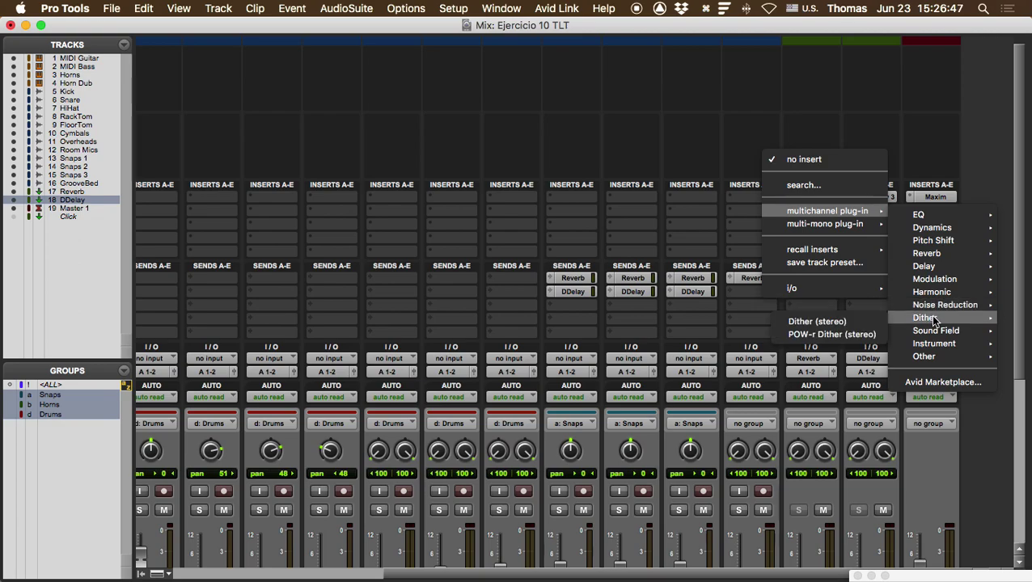
{"action": "left_click", "coordinate": [866, 334]}
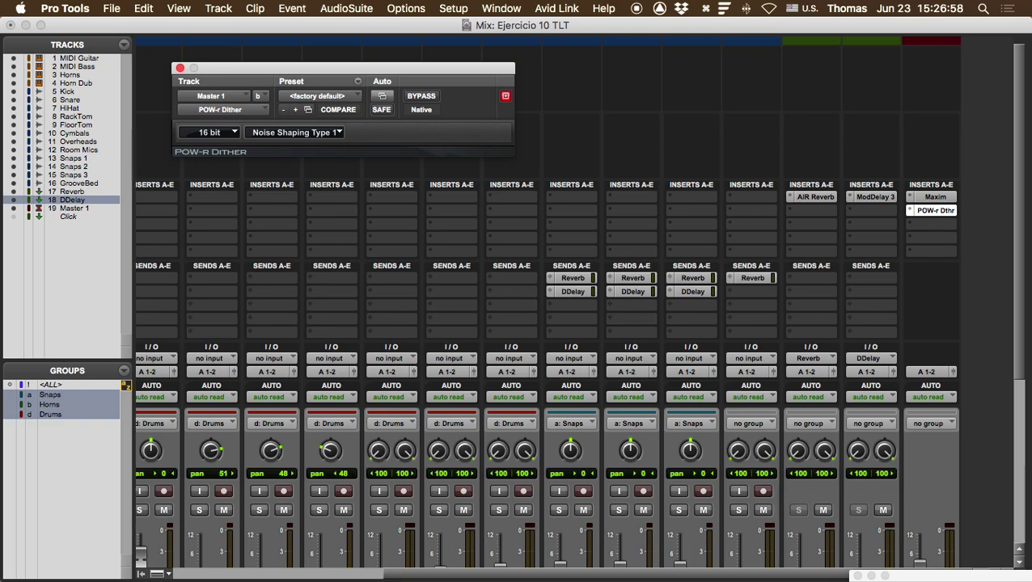
Set the POW-r Dither to Noise Shaping Type 2 and close its window
{"action": "left_click", "coordinate": [322, 132]}
{"action": "left_click", "coordinate": [323, 160]}
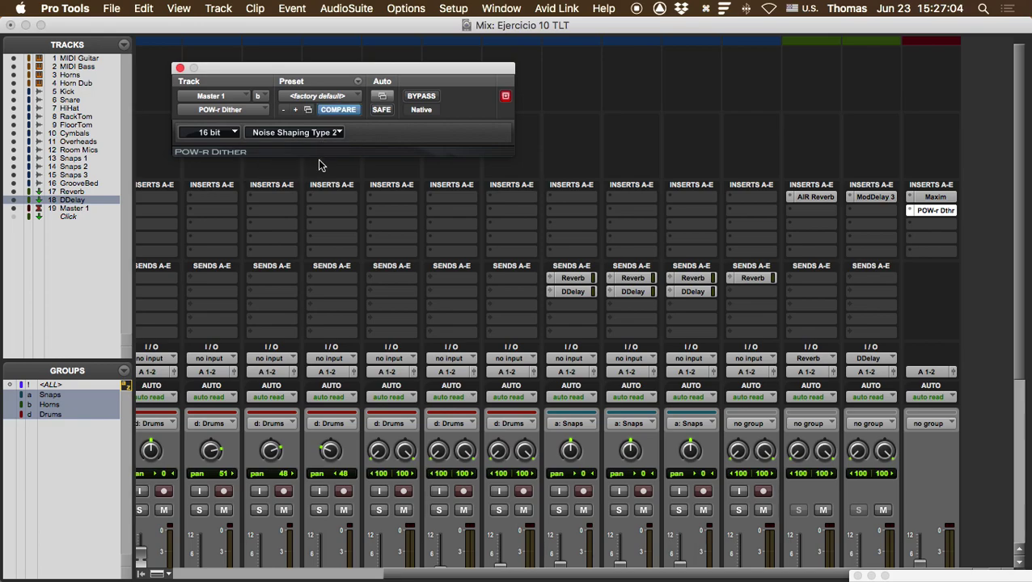
{"action": "left_click_drag", "start_coordinate": [446, 64], "coordinate": [568, 65]}
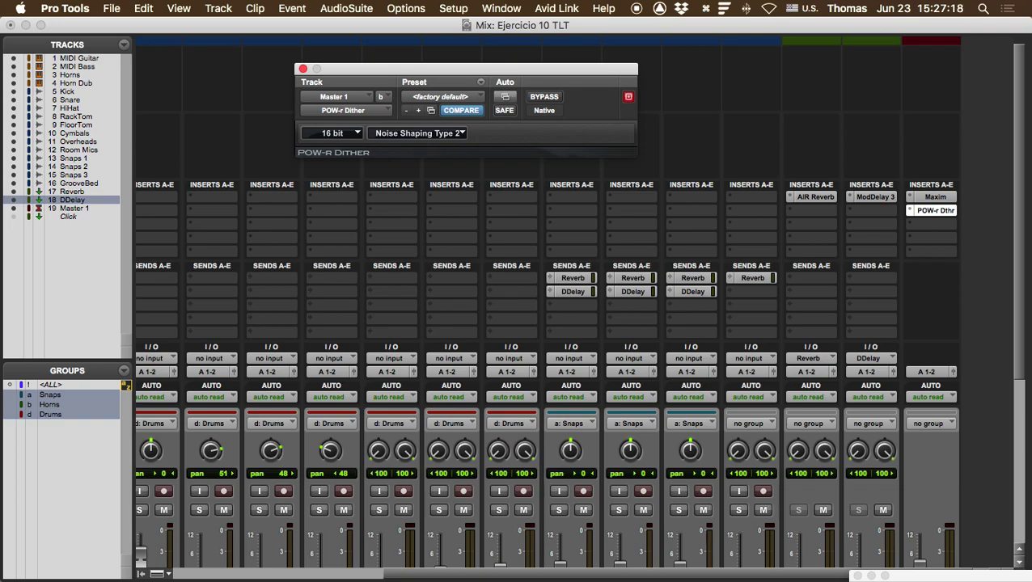
{"action": "left_click", "coordinate": [303, 69]}
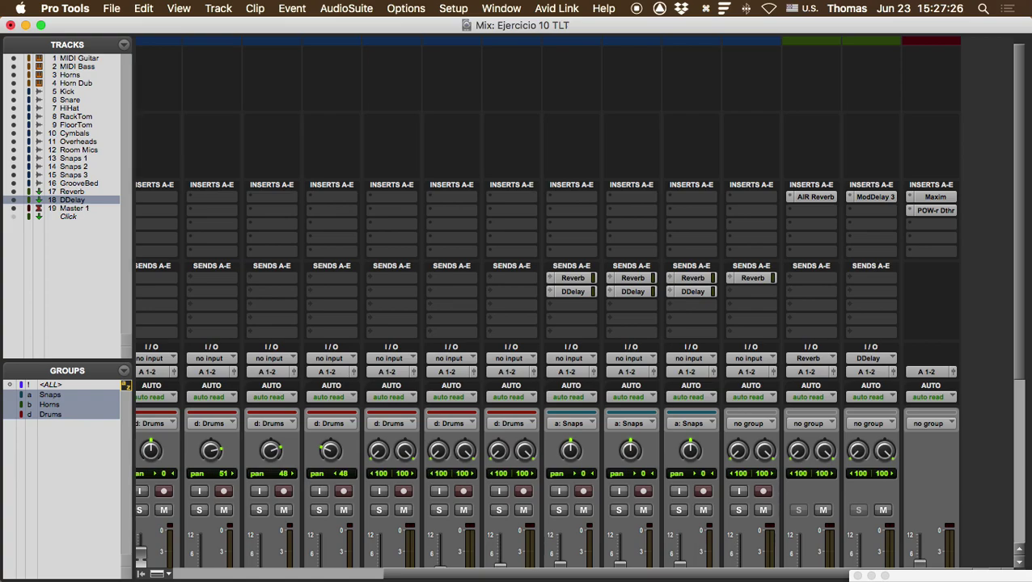
Switch to the Edit window and set the height of all tracks to mini
{"action": "key", "text": "super+equal"}
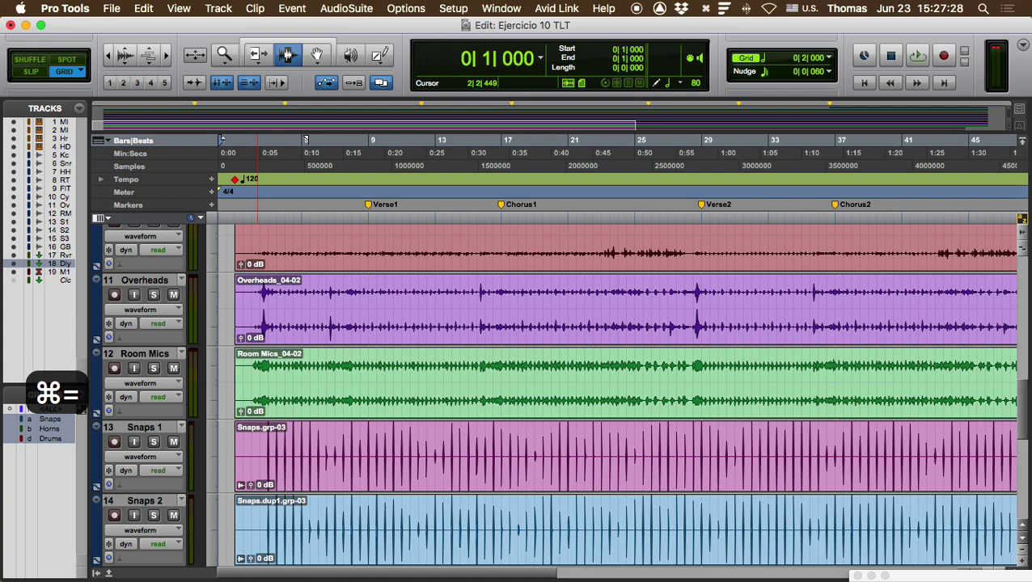
{"action": "left_click", "coordinate": [218, 264]}
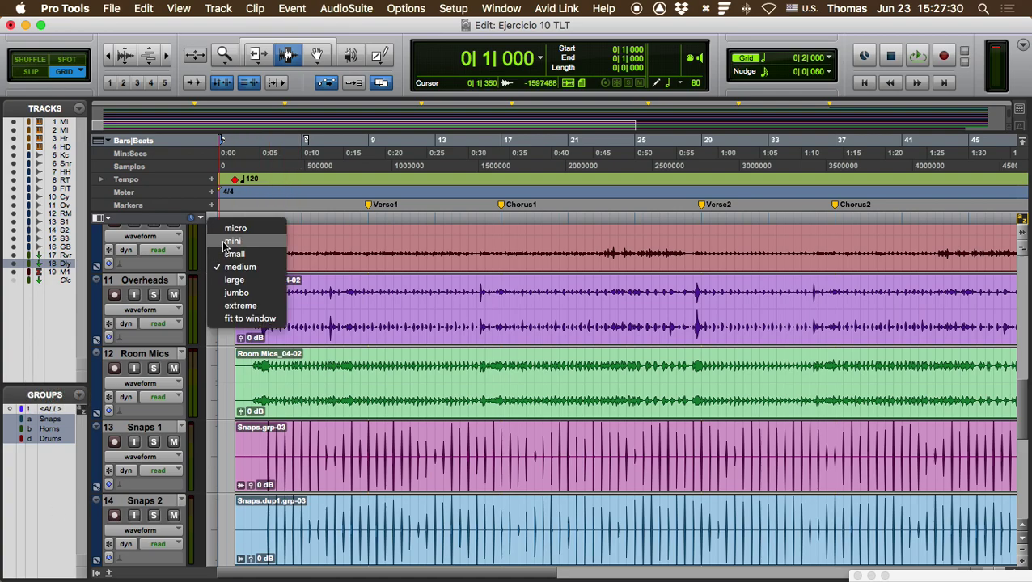
{"action": "left_click", "coordinate": [232, 240], "text": "alt"}
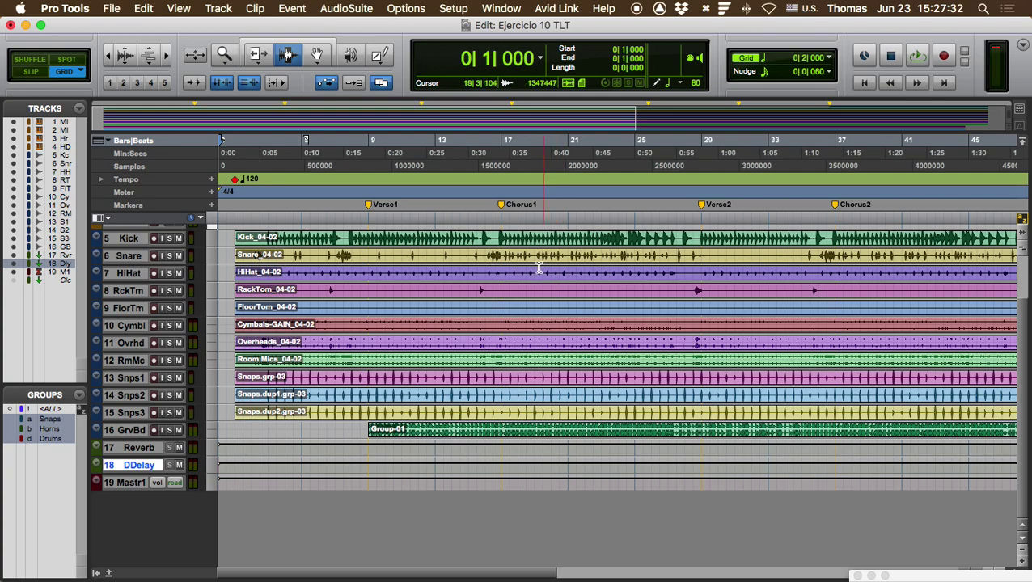
Fit the whole song in the timeline and select the final Drums group clips, from bar 65 to bar 79
{"action": "left_click", "coordinate": [532, 241]}
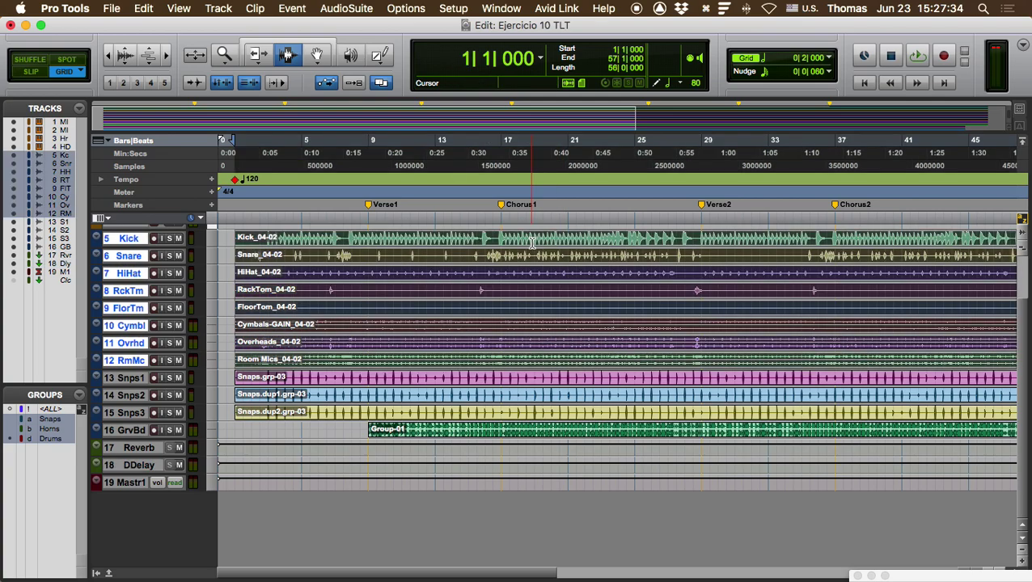
{"action": "key", "text": "super+bracketleft"}
{"action": "key", "text": "super+bracketleft"}
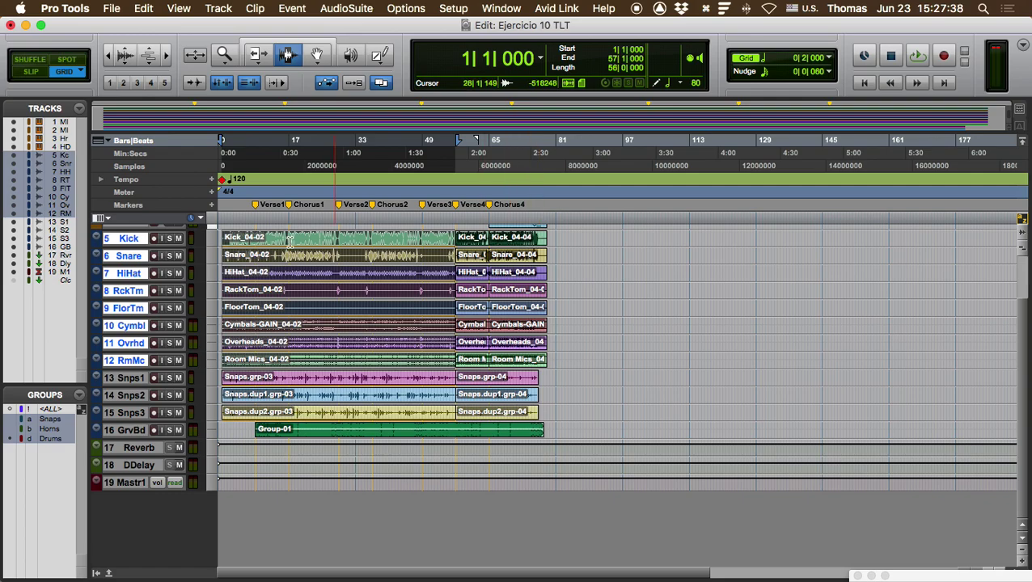
{"action": "left_click_drag", "start_coordinate": [354, 238], "coordinate": [396, 238]}
{"action": "left_click_drag", "start_coordinate": [309, 239], "coordinate": [349, 239]}
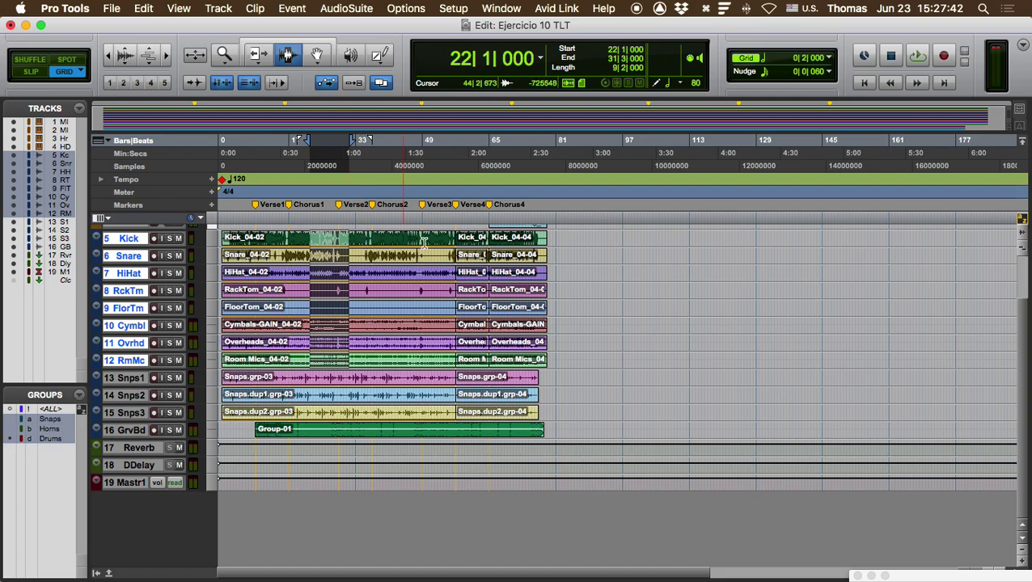
{"action": "double_click", "coordinate": [542, 238]}
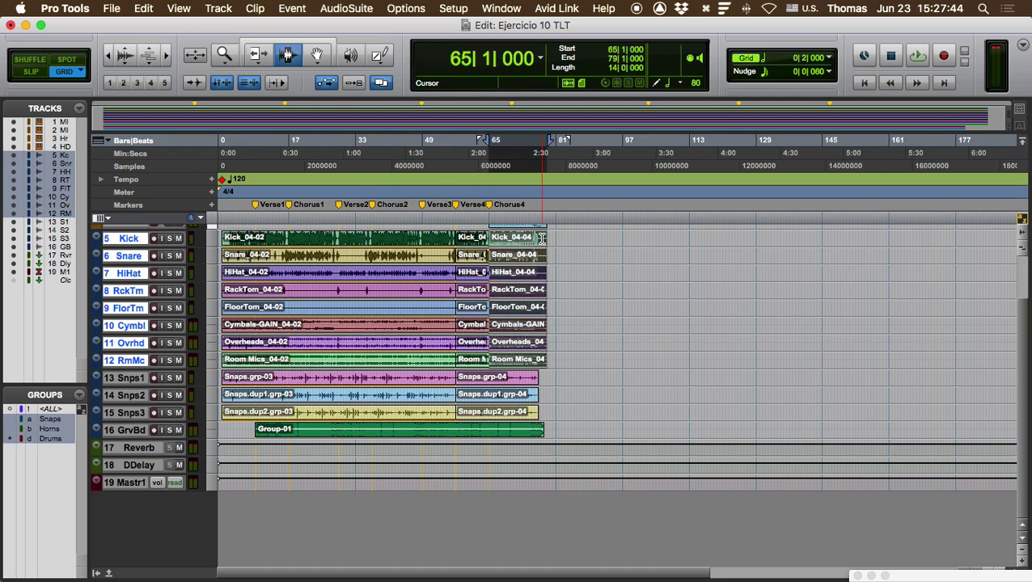
Extend the Drums group selection back to the start of the song so it spans bar 1 to bar 79
{"action": "left_click", "coordinate": [229, 240], "text": "shift"}
{"action": "left_click", "coordinate": [225, 240], "text": "shift"}
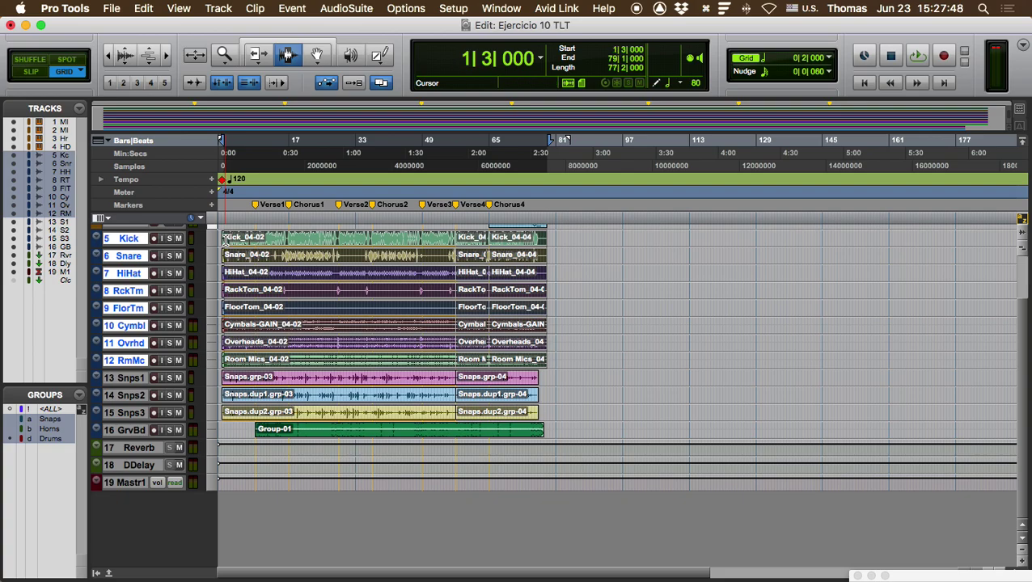
{"action": "key", "text": "alt+shift+Tab"}
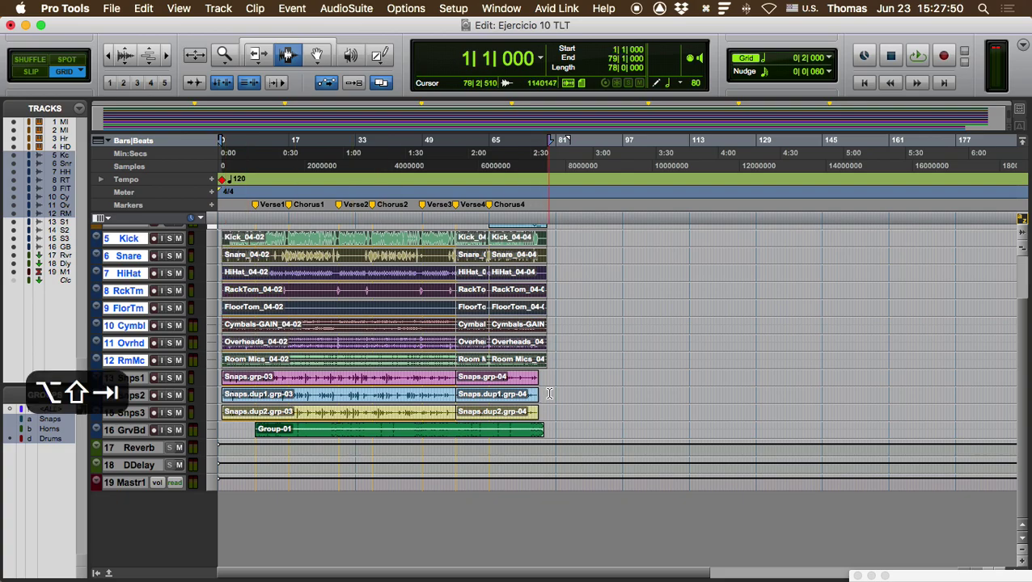
Set up a bounce to disk named "Bounce Temporal L10", start it in real time, and cancel it
{"action": "left_click", "coordinate": [112, 10]}
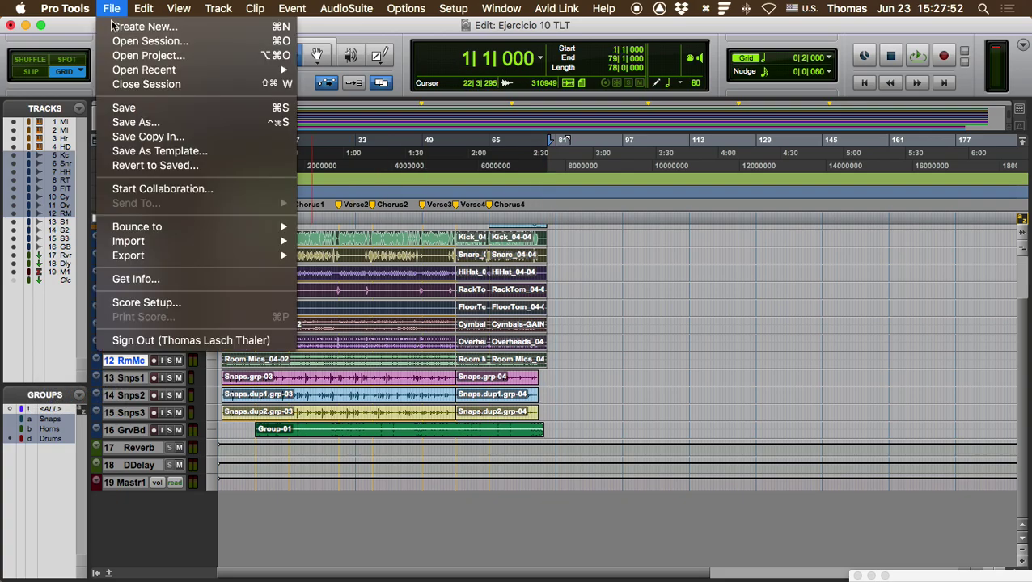
{"action": "mouse_move", "coordinate": [137, 229]}
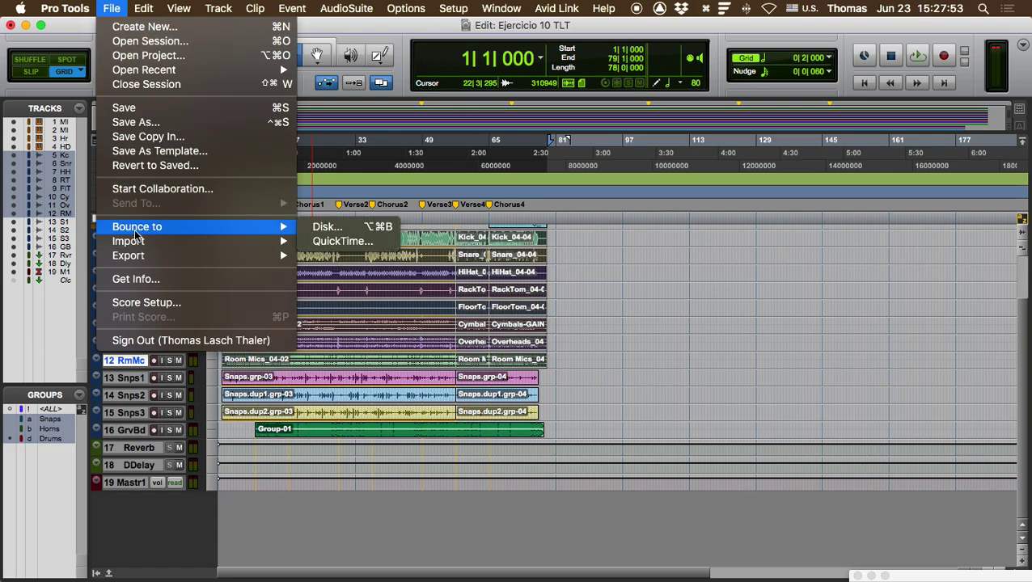
{"action": "left_click", "coordinate": [340, 226]}
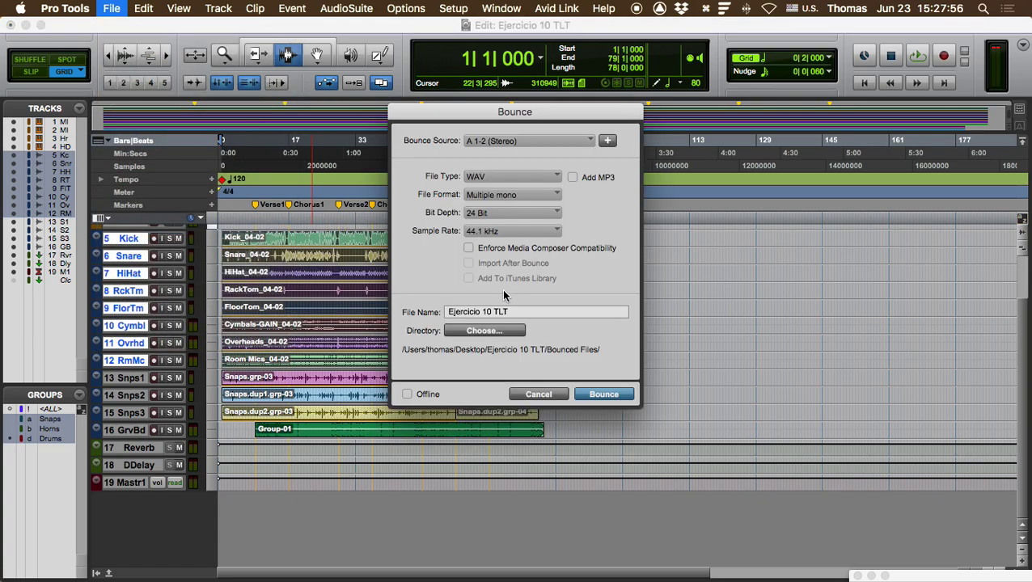
{"action": "triple_click", "coordinate": [503, 311]}
{"action": "type", "text": "Bounce Temporal L10"}
{"action": "key", "text": "Return"}
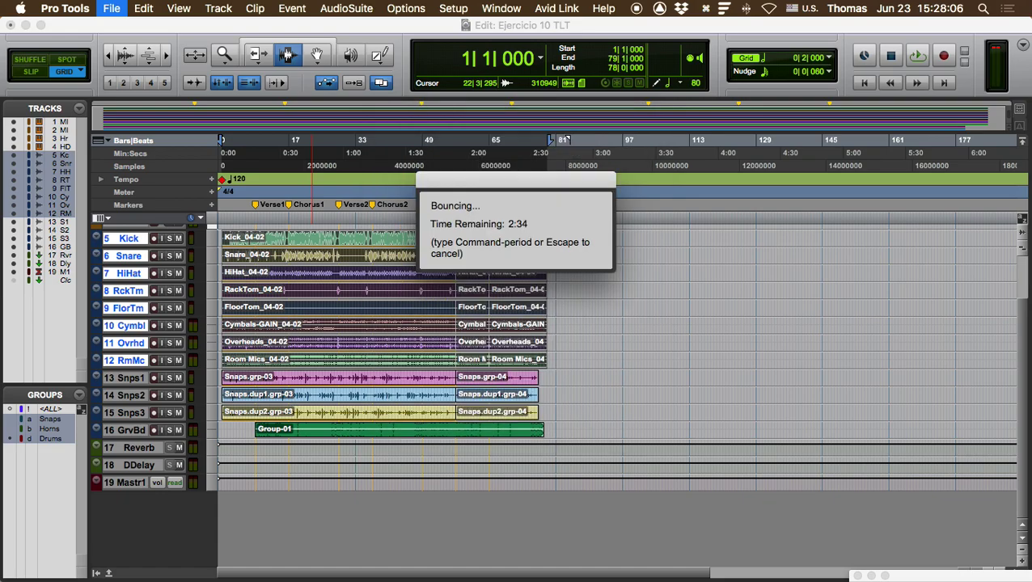
{"action": "key", "text": "Escape"}
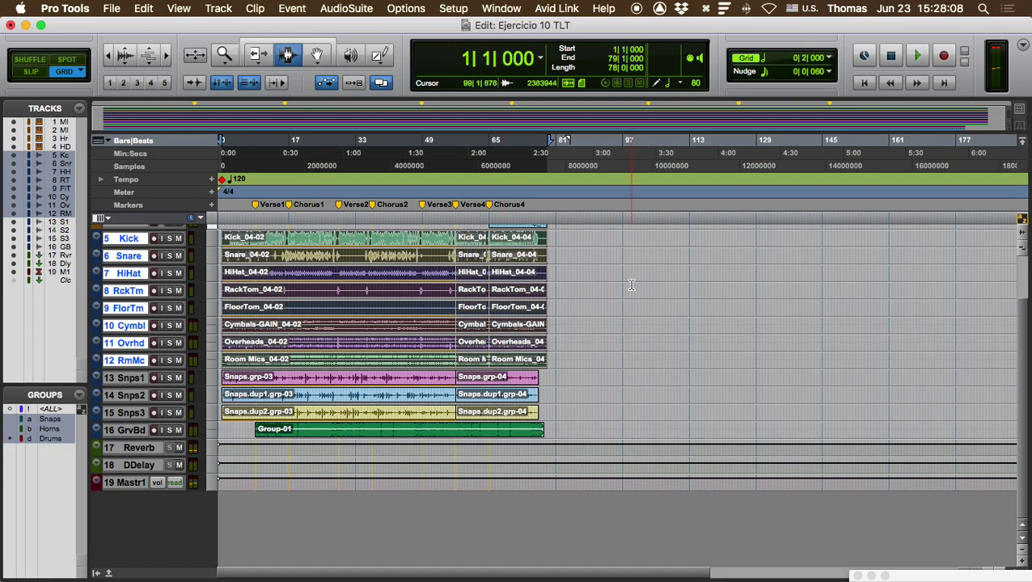
Reopen the disk bounce settings, enable Offline and set the file format to Interleaved
{"action": "key", "text": "alt+super+b"}
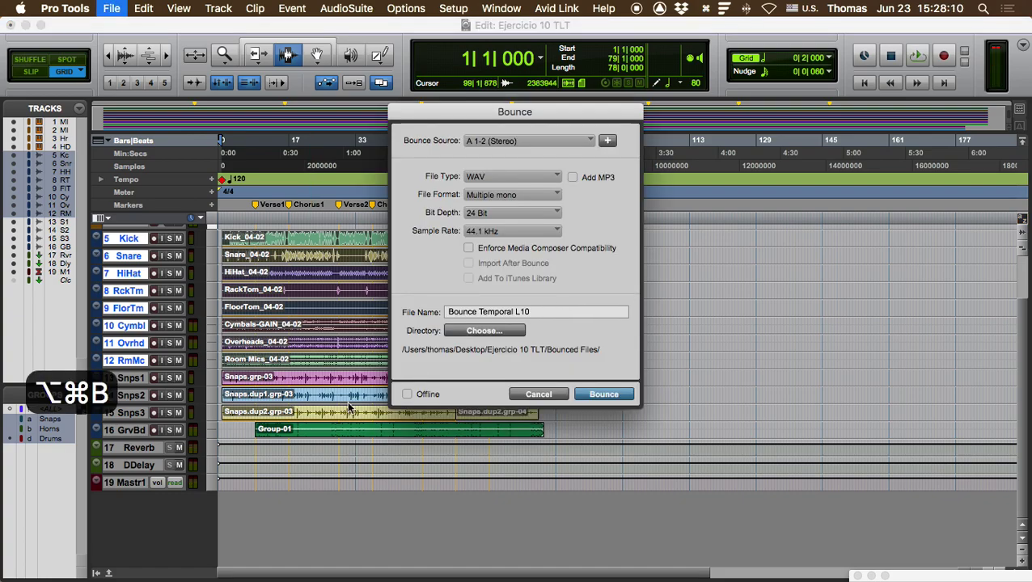
{"action": "left_click", "coordinate": [406, 394]}
{"action": "left_click", "coordinate": [506, 214]}
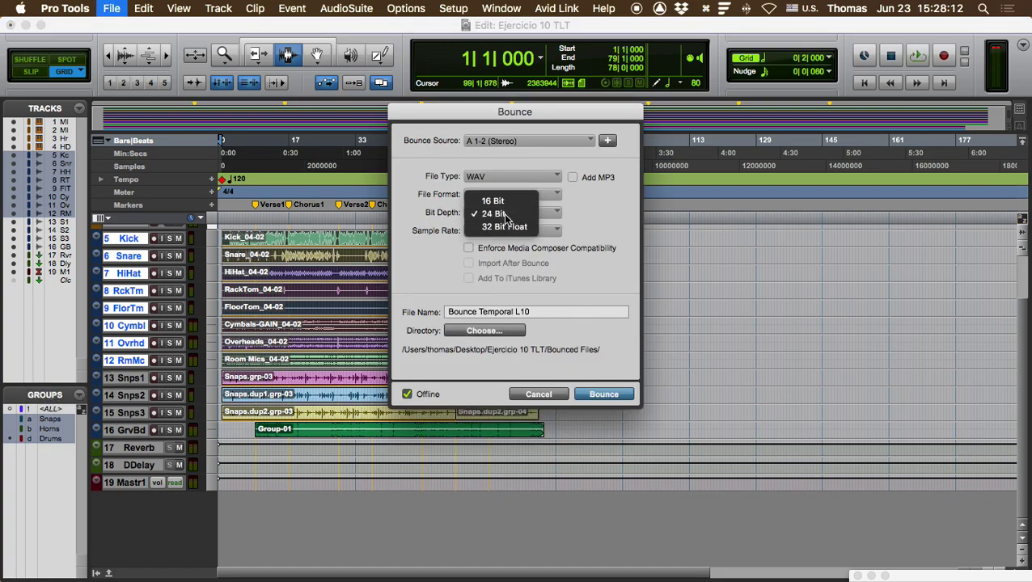
{"action": "left_click", "coordinate": [532, 149]}
{"action": "left_click", "coordinate": [526, 196]}
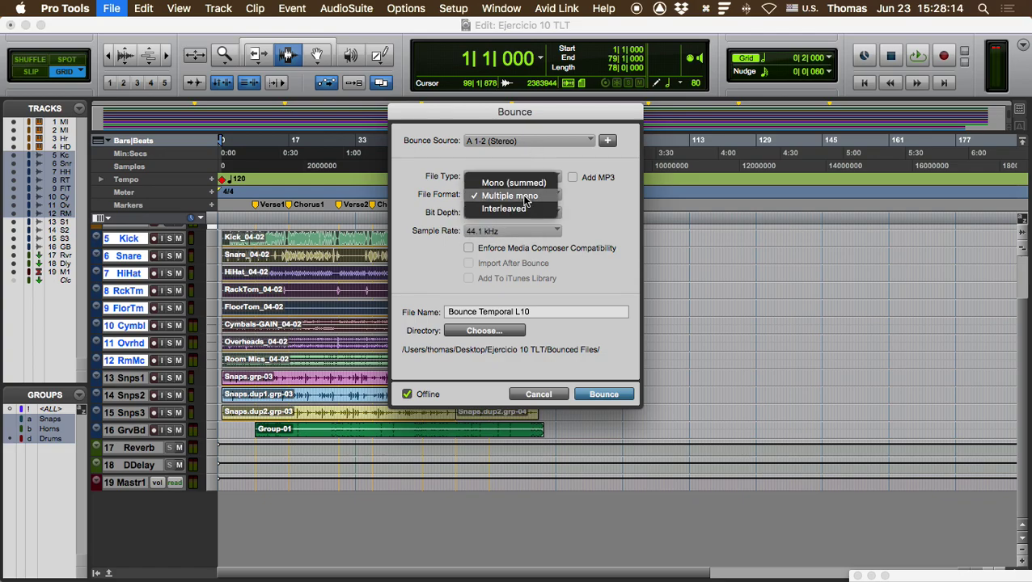
{"action": "left_click", "coordinate": [492, 209]}
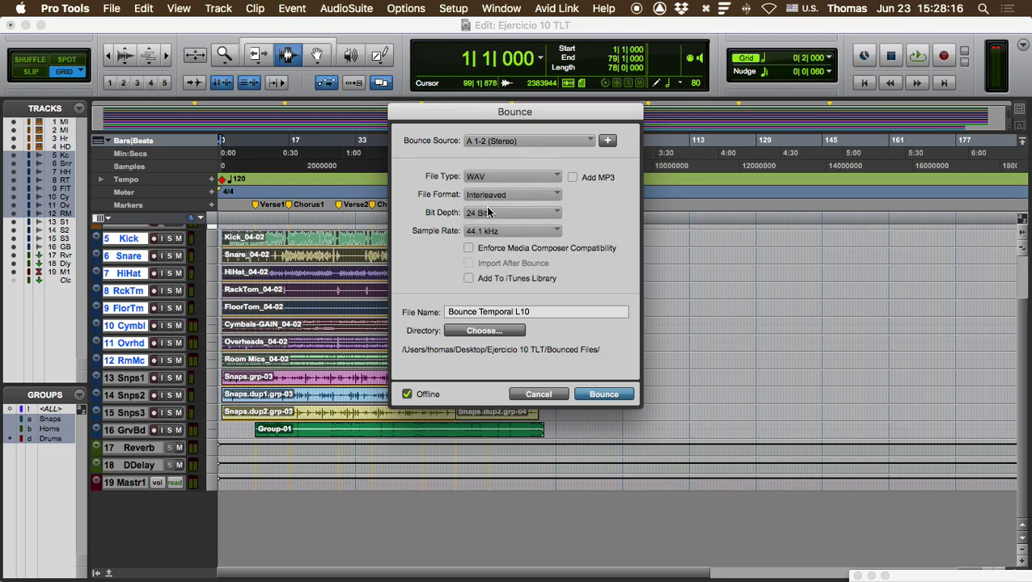
Set the bounce to 16 Bit at 44.1 kHz and run the offline bounce
{"action": "left_click", "coordinate": [490, 212]}
{"action": "left_click", "coordinate": [494, 211]}
{"action": "left_click", "coordinate": [497, 232]}
{"action": "left_click", "coordinate": [498, 232]}
{"action": "left_click", "coordinate": [600, 396]}
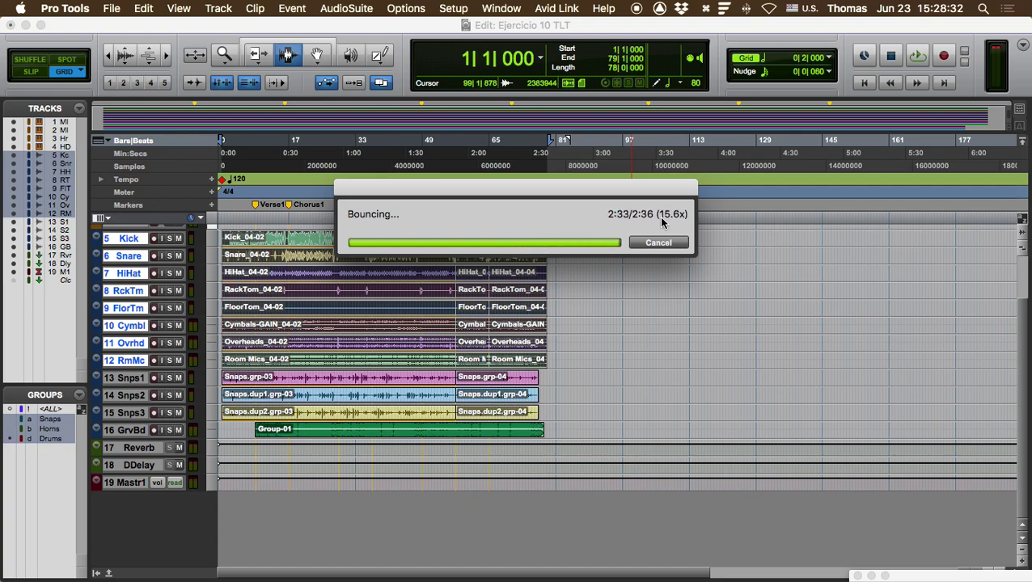
Show the main counter in Min:Secs to check the selection's length, and return it to Bars|Beats
{"action": "left_click", "coordinate": [541, 59]}
{"action": "left_click", "coordinate": [558, 71]}
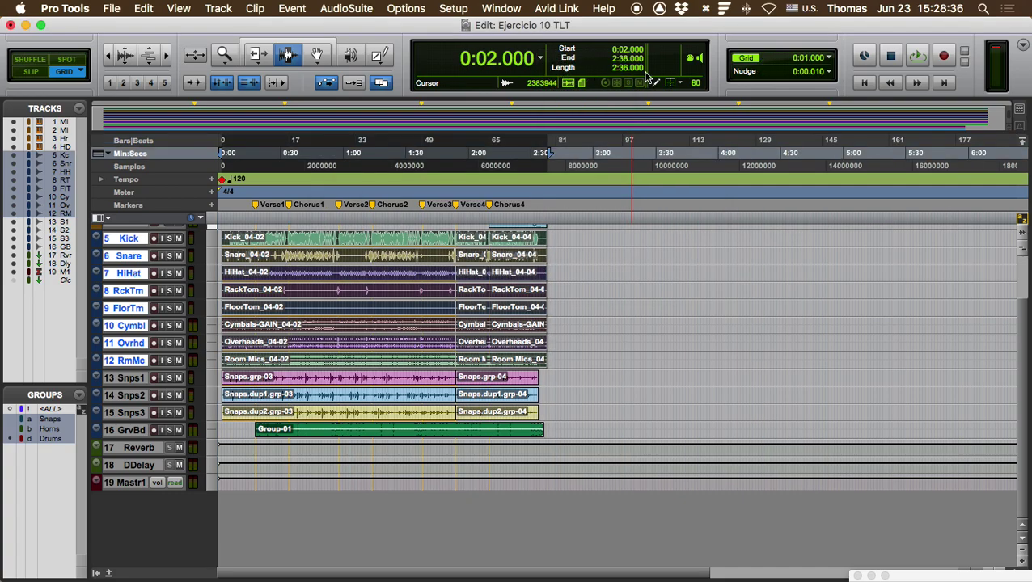
{"action": "left_click", "coordinate": [541, 60]}
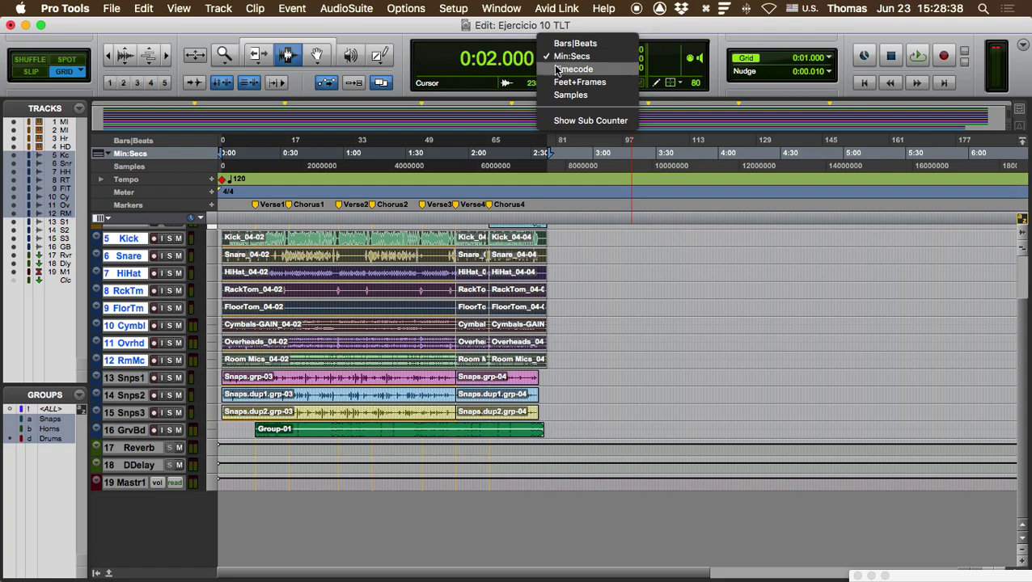
{"action": "left_click", "coordinate": [575, 43]}
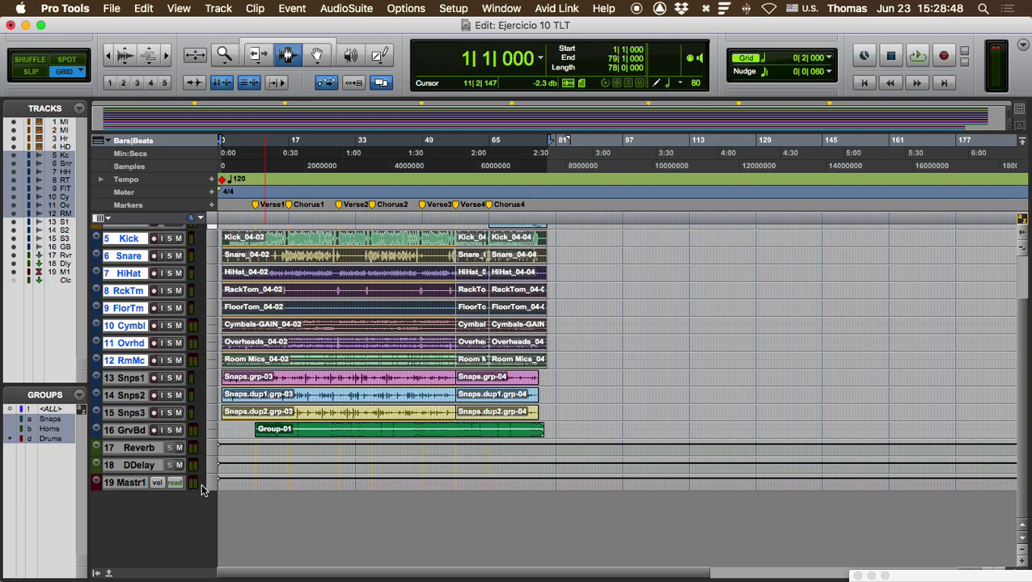
Enlarge the Master 1 track's height and clear the clip indicators on the output meter
{"action": "left_click_drag", "start_coordinate": [197, 487], "coordinate": [208, 533]}
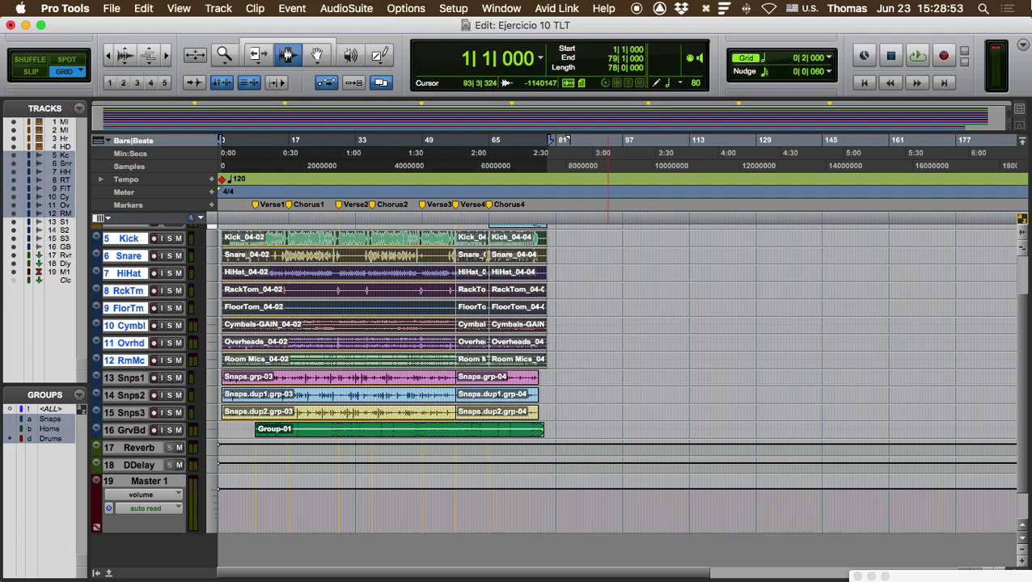
{"action": "mouse_move", "coordinate": [1023, 27]}
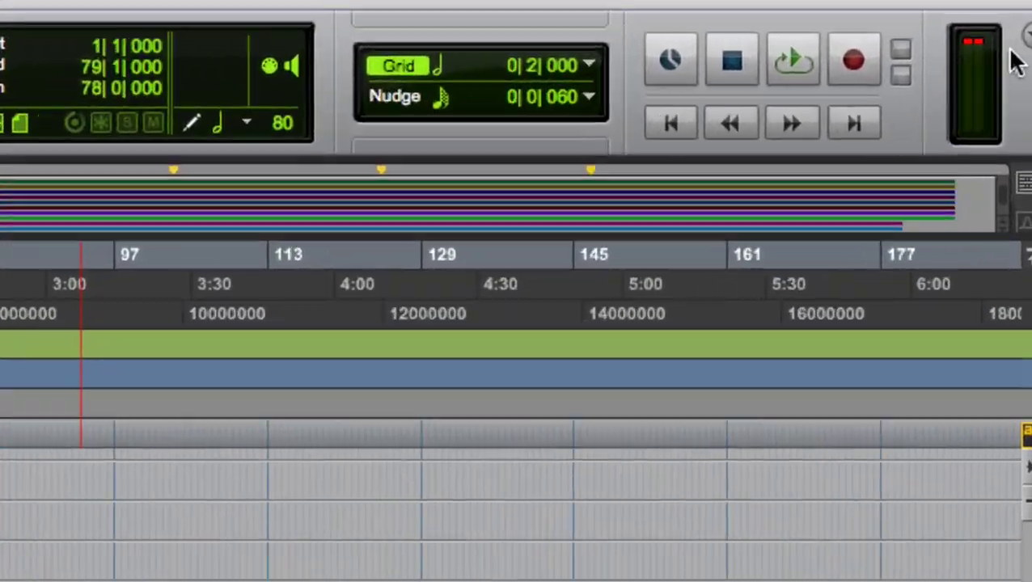
{"action": "left_click", "coordinate": [974, 43]}
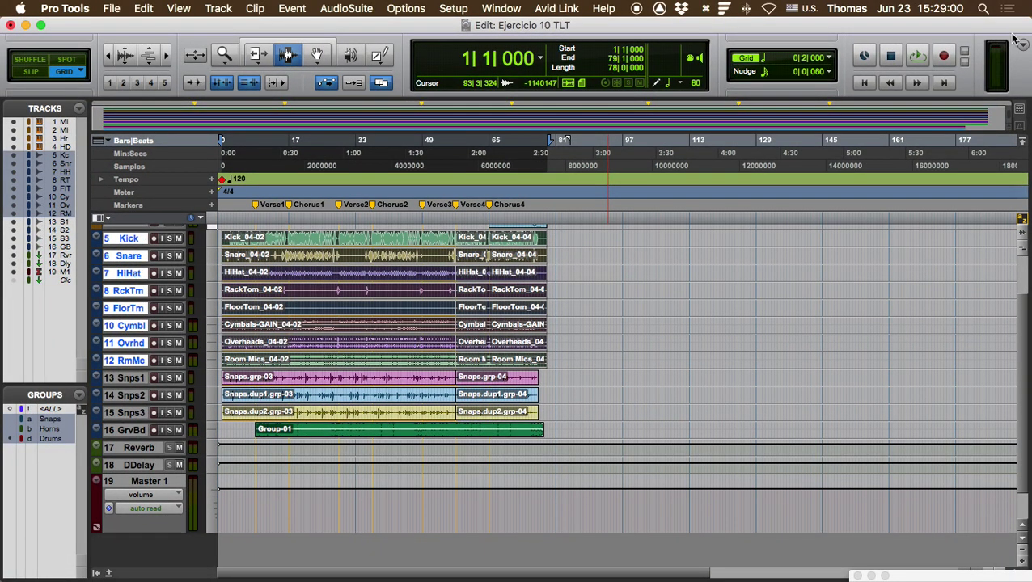
Save the session, switch to Finder and open the Bounced Files folder inside the Ejercicio 10 TLT folder
{"action": "key", "text": "super+s"}
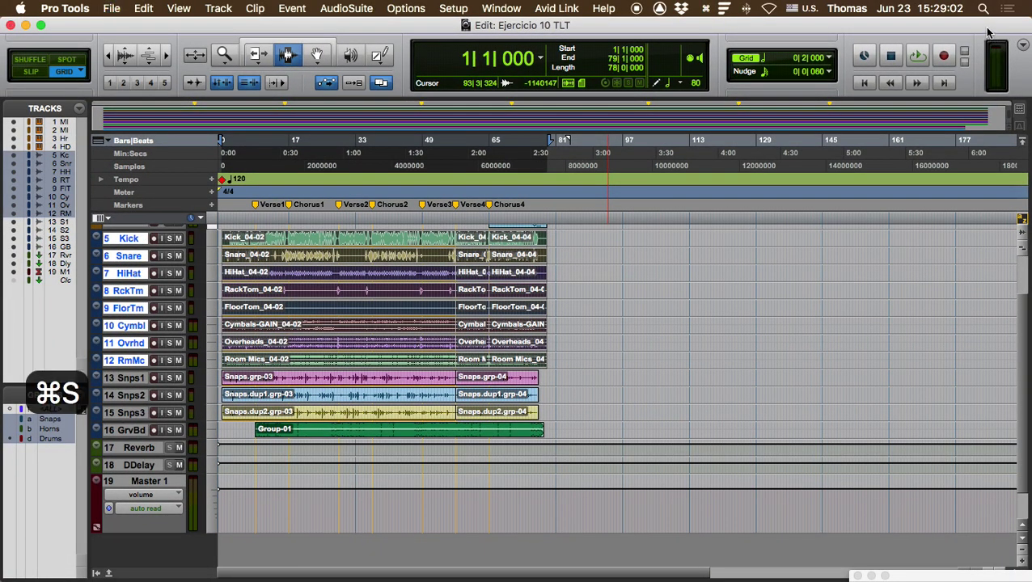
{"action": "key", "text": "super+w"}
{"action": "left_click", "coordinate": [701, 174]}
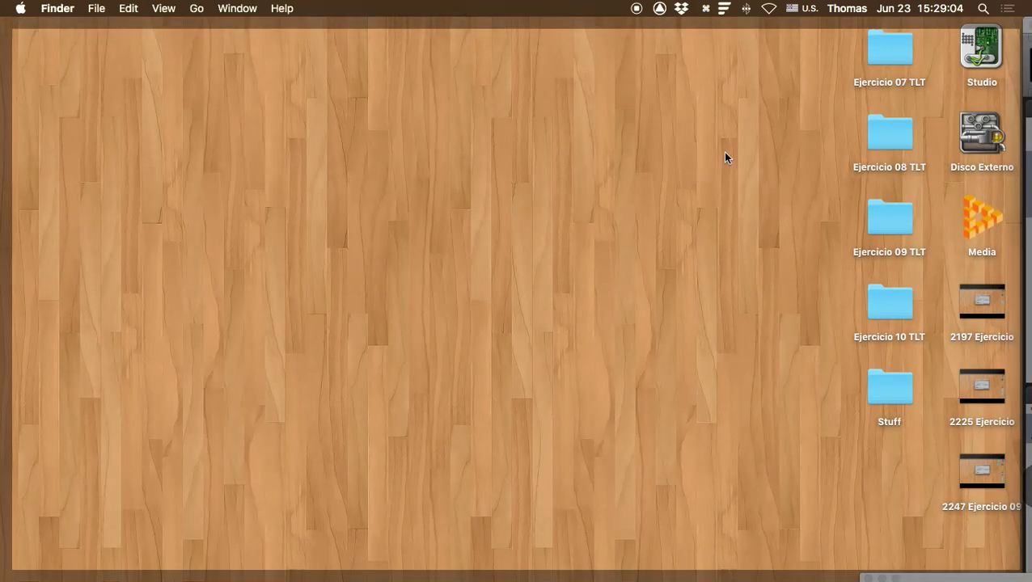
{"action": "left_click", "coordinate": [889, 303]}
{"action": "double_click", "coordinate": [890, 304]}
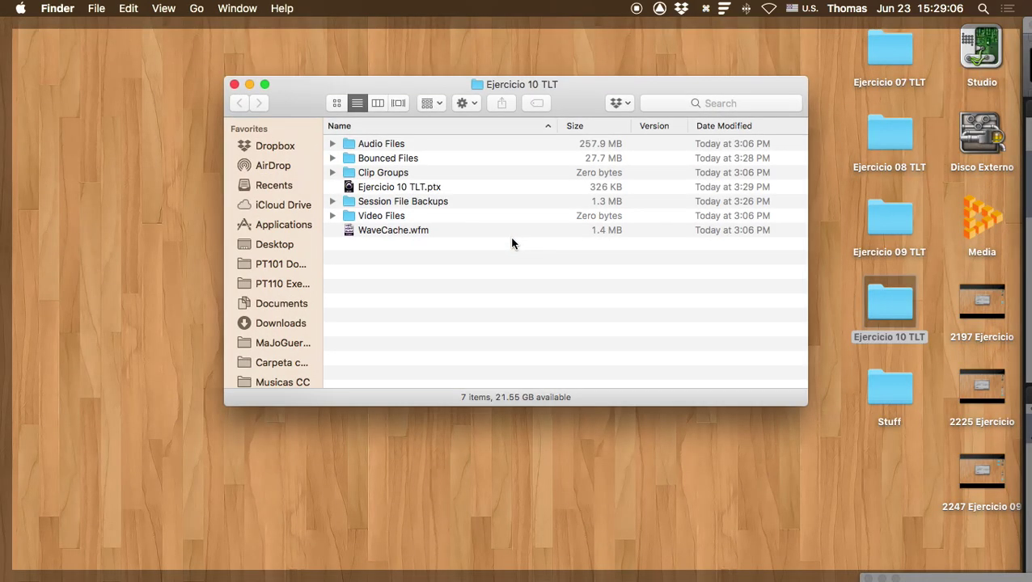
{"action": "left_click", "coordinate": [377, 158]}
{"action": "double_click", "coordinate": [376, 158]}
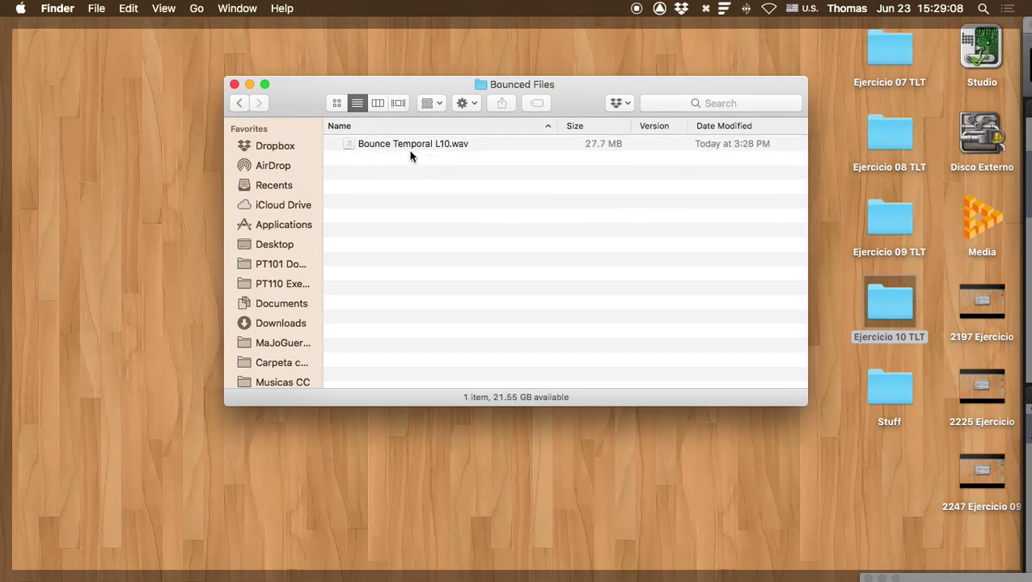
Preview the Bounce Temporal L10.wav audio in Quick Look and close the Bounced Files window
{"action": "left_click", "coordinate": [399, 148]}
{"action": "key", "text": "space"}
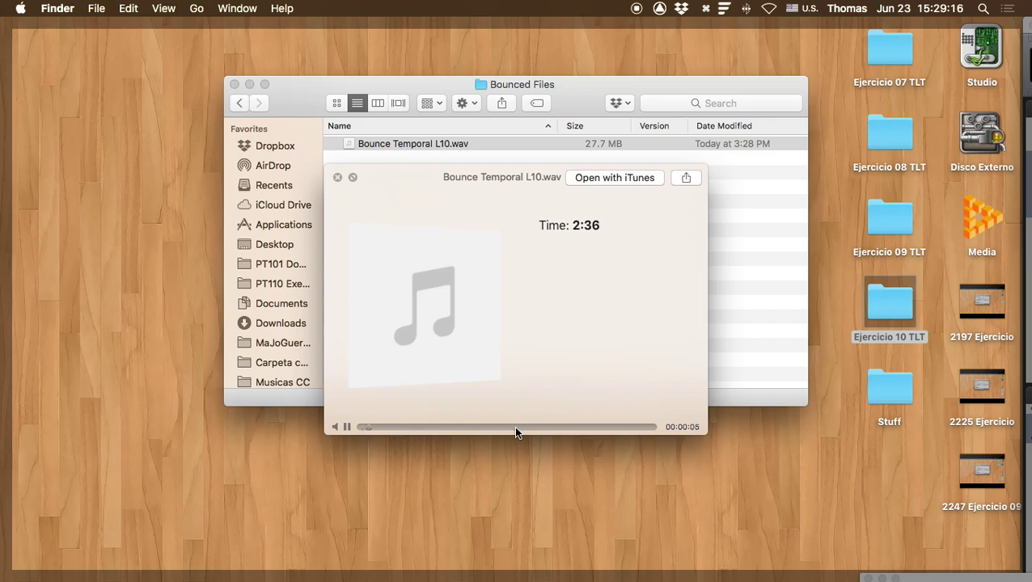
{"action": "key", "text": "space"}
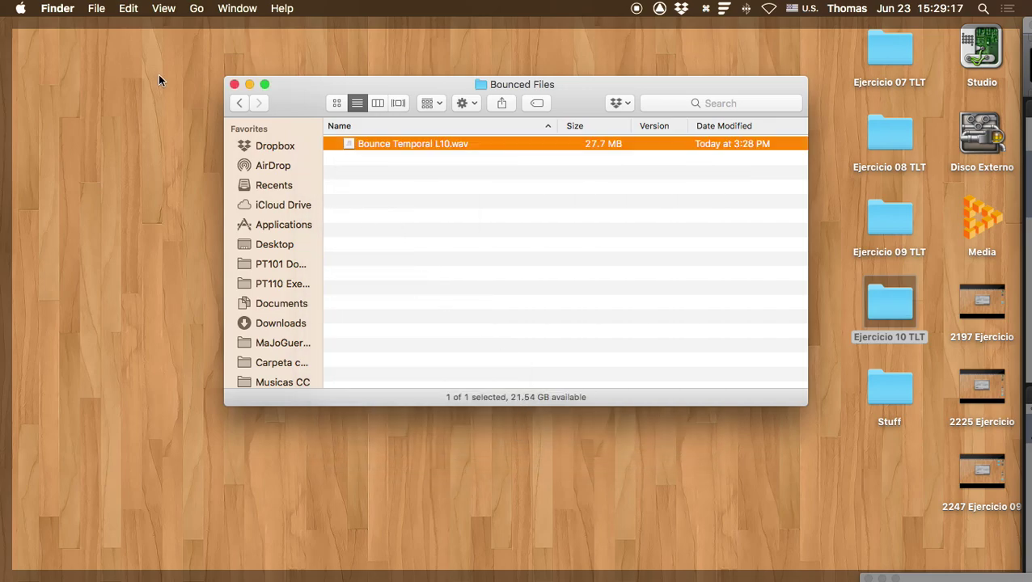
{"action": "left_click", "coordinate": [234, 85]}
Switch back to the Pro Tools Edit window and save the Ejercicio 10 TLT session
{"action": "key", "text": "F11"}
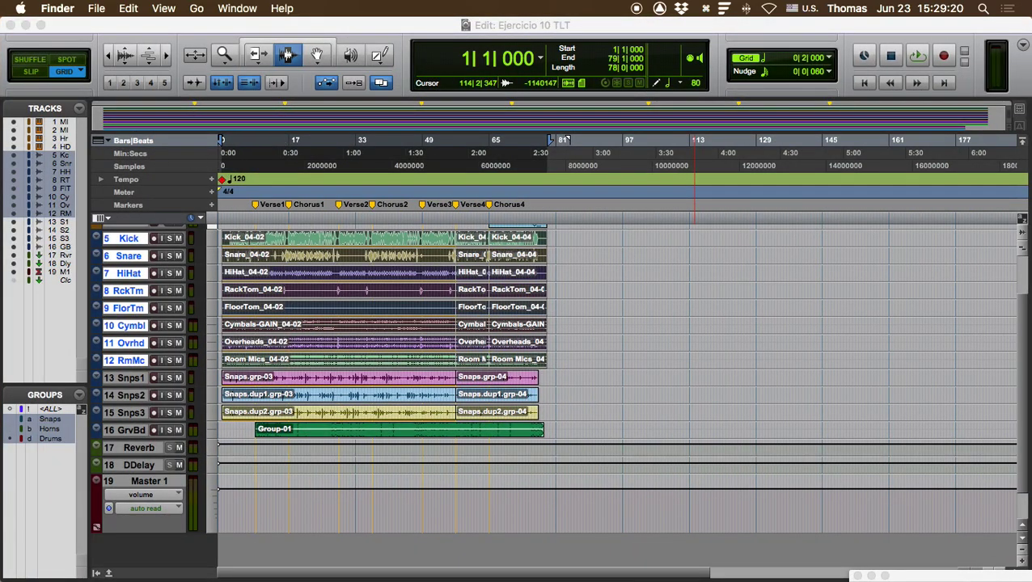
{"action": "left_click", "coordinate": [560, 27]}
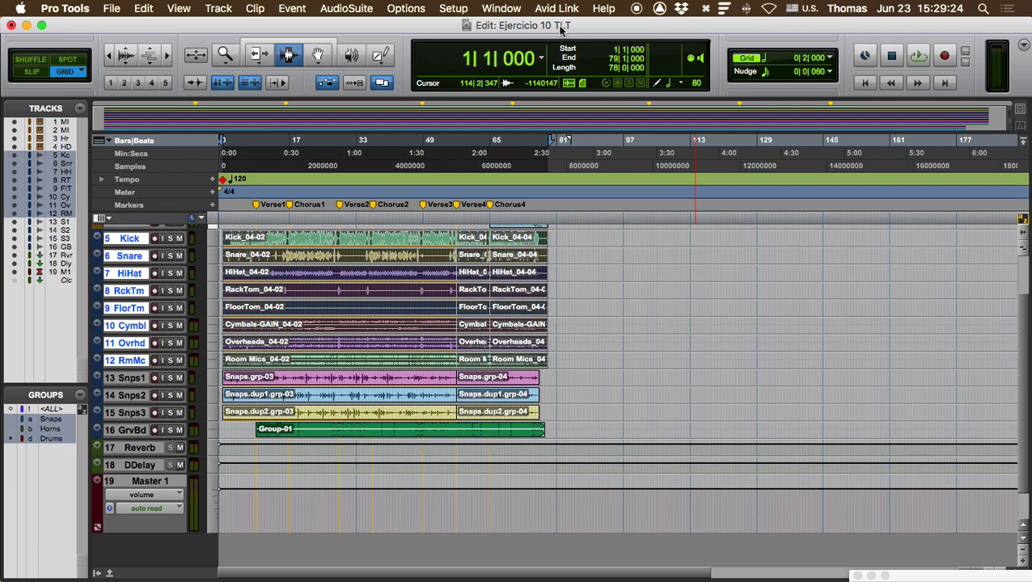
{"action": "key", "text": "super+s"}
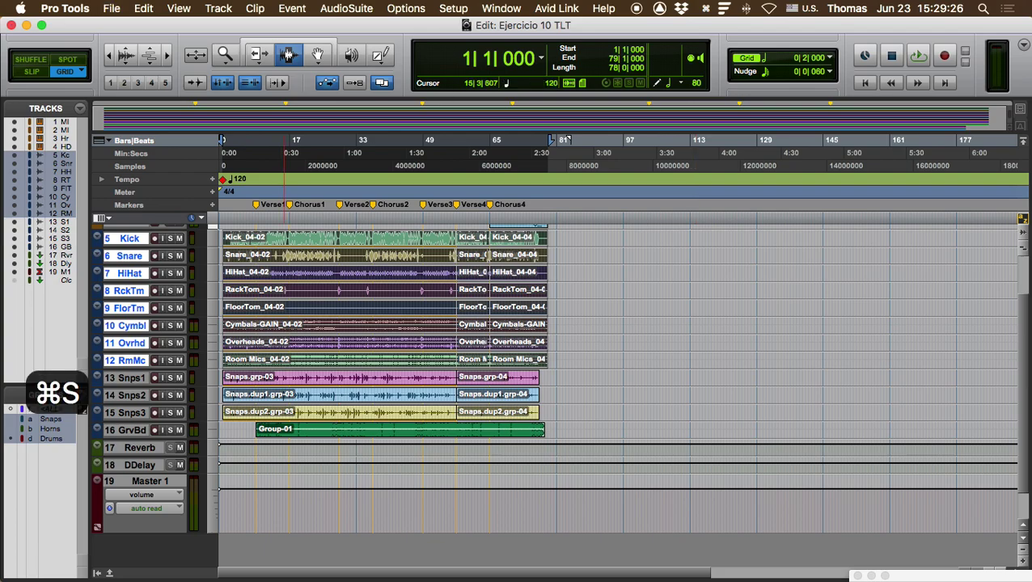